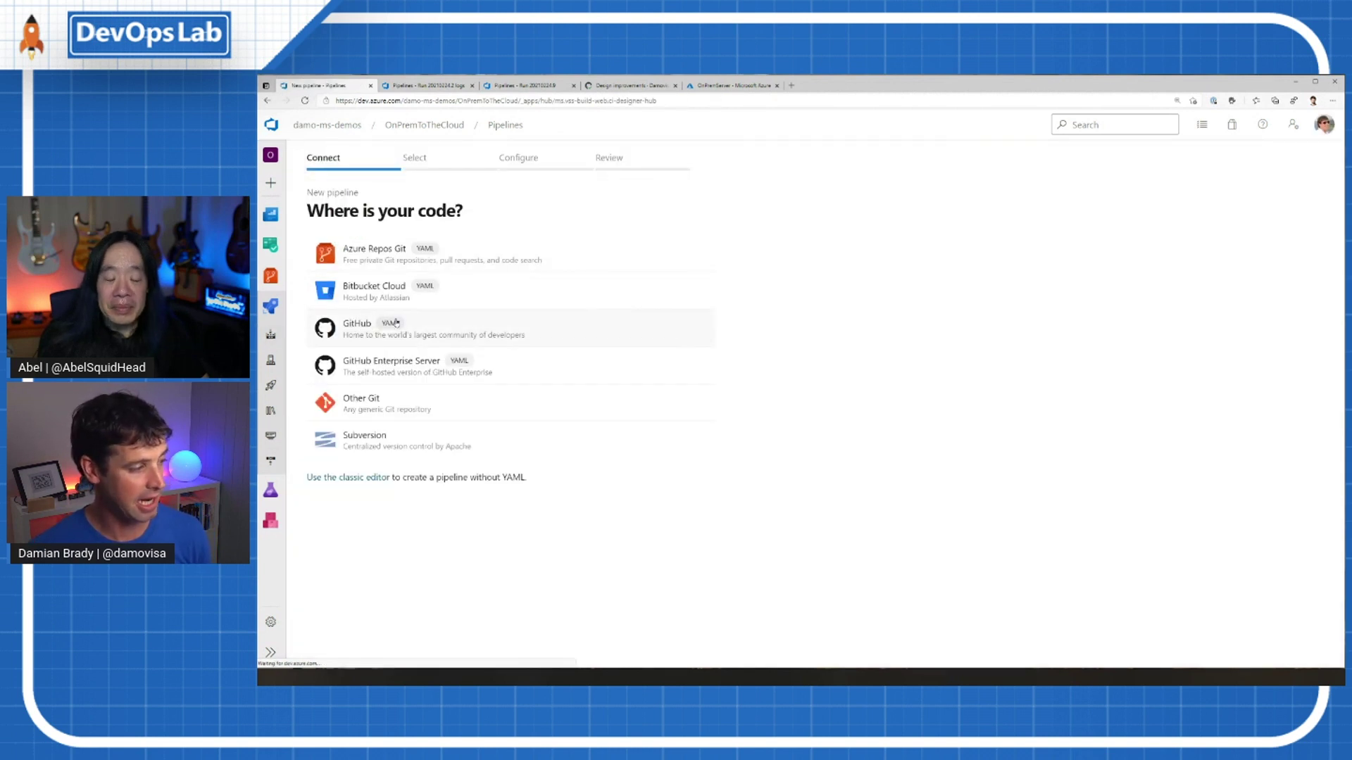
# Connect the GitHub repo OnPremToTheCloud and generate a pipeline from the ASP.NET template
pyautogui.click(356, 328)
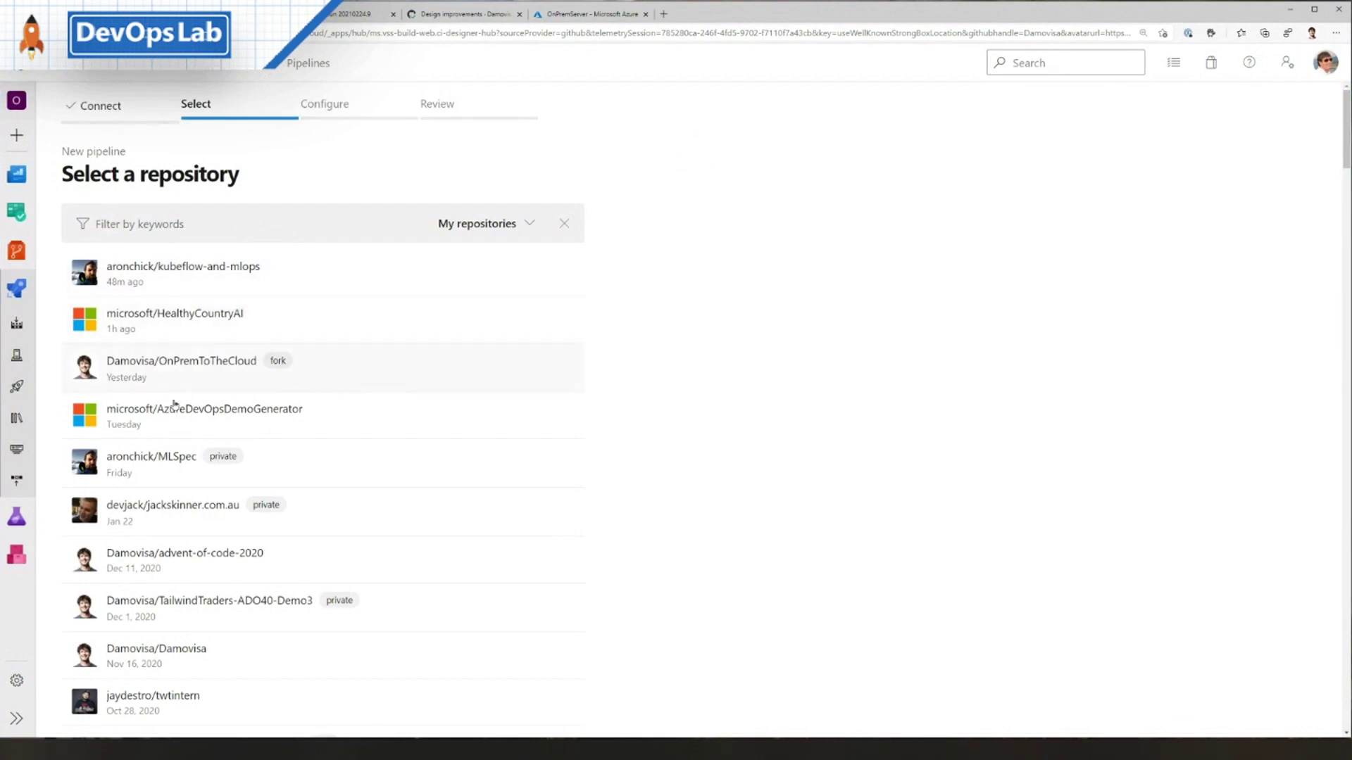
pyautogui.click(215, 373)
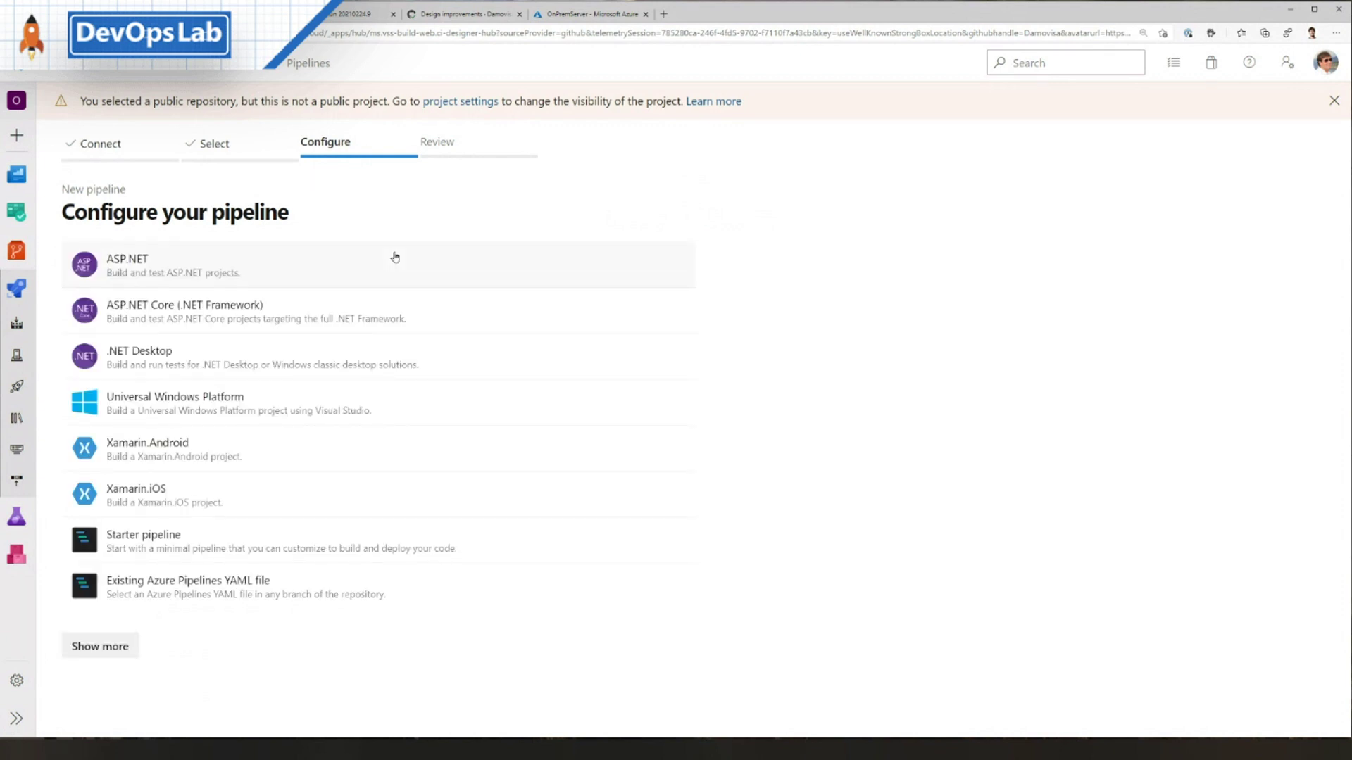
pyautogui.click(148, 272)
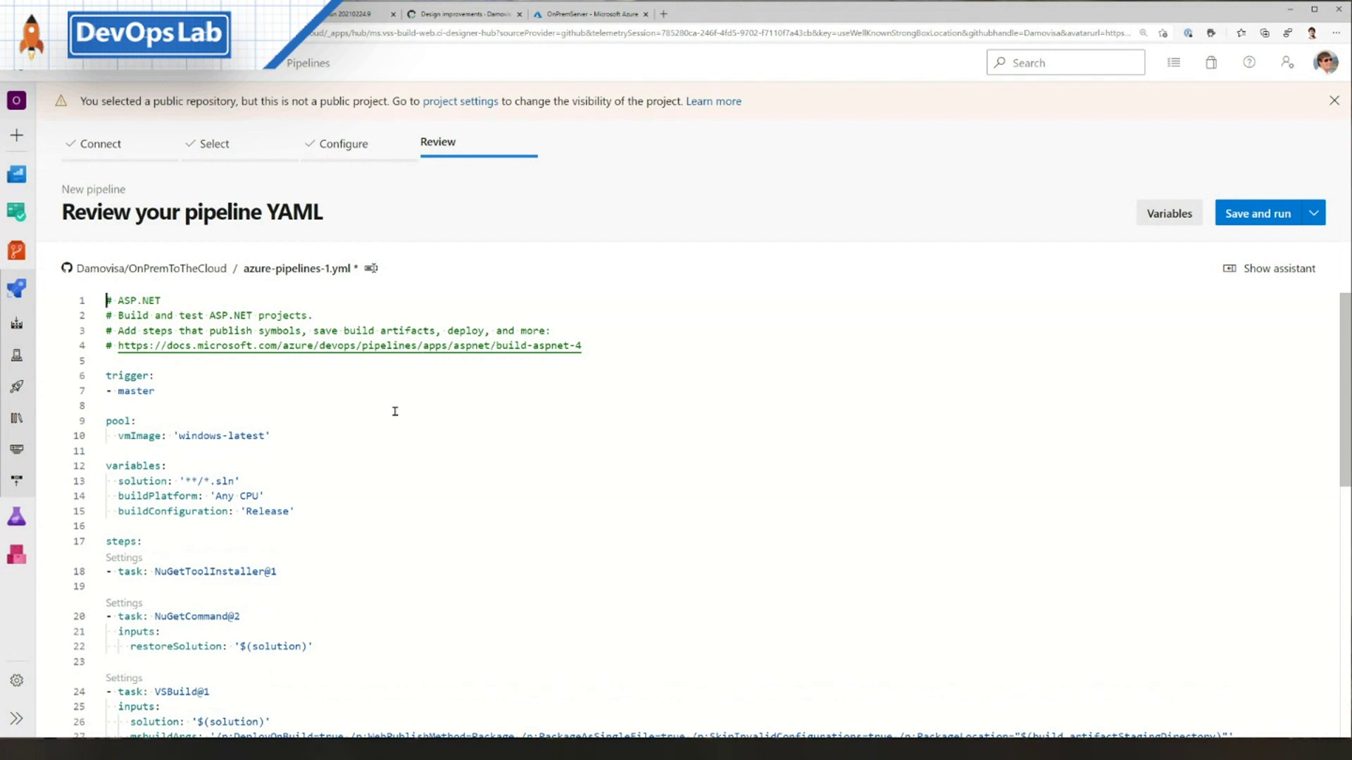
pyautogui.scroll(-1, 374, 404)
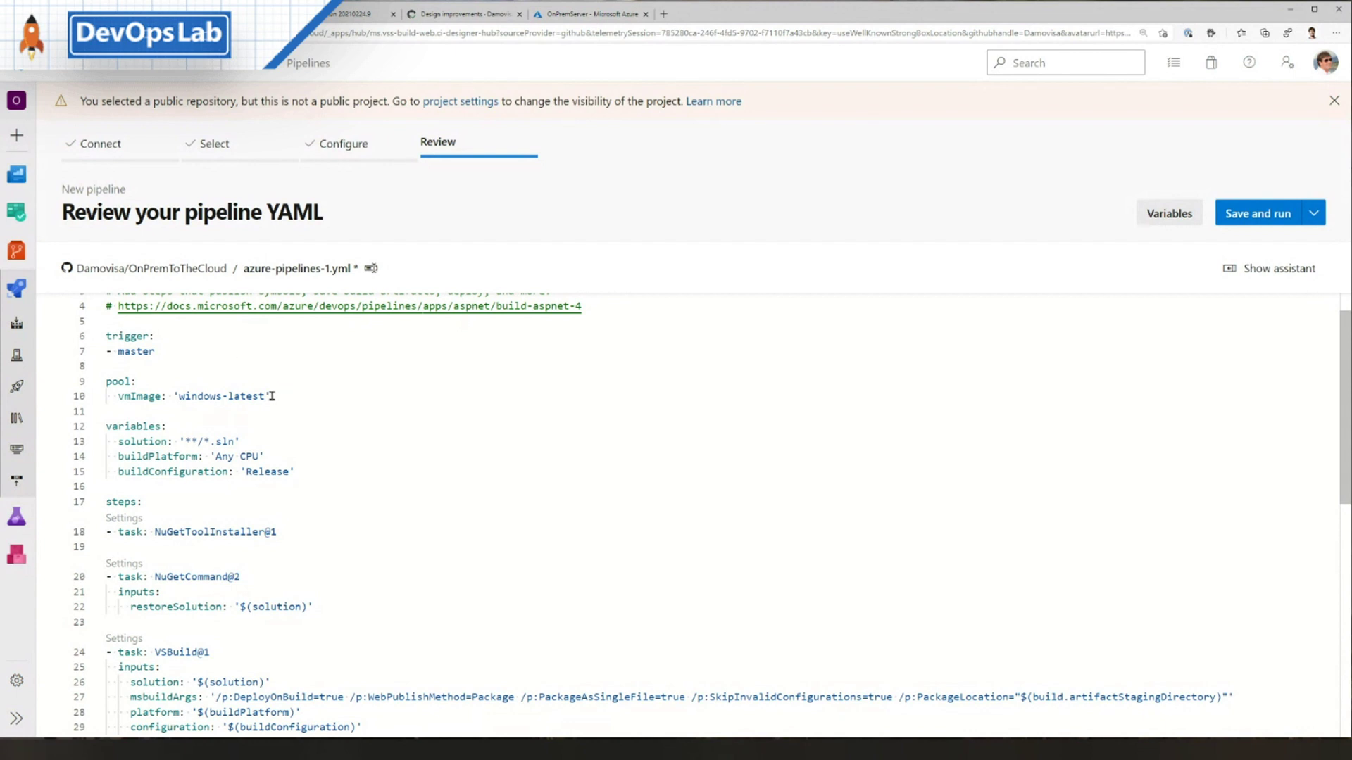
pyautogui.click(273, 396)
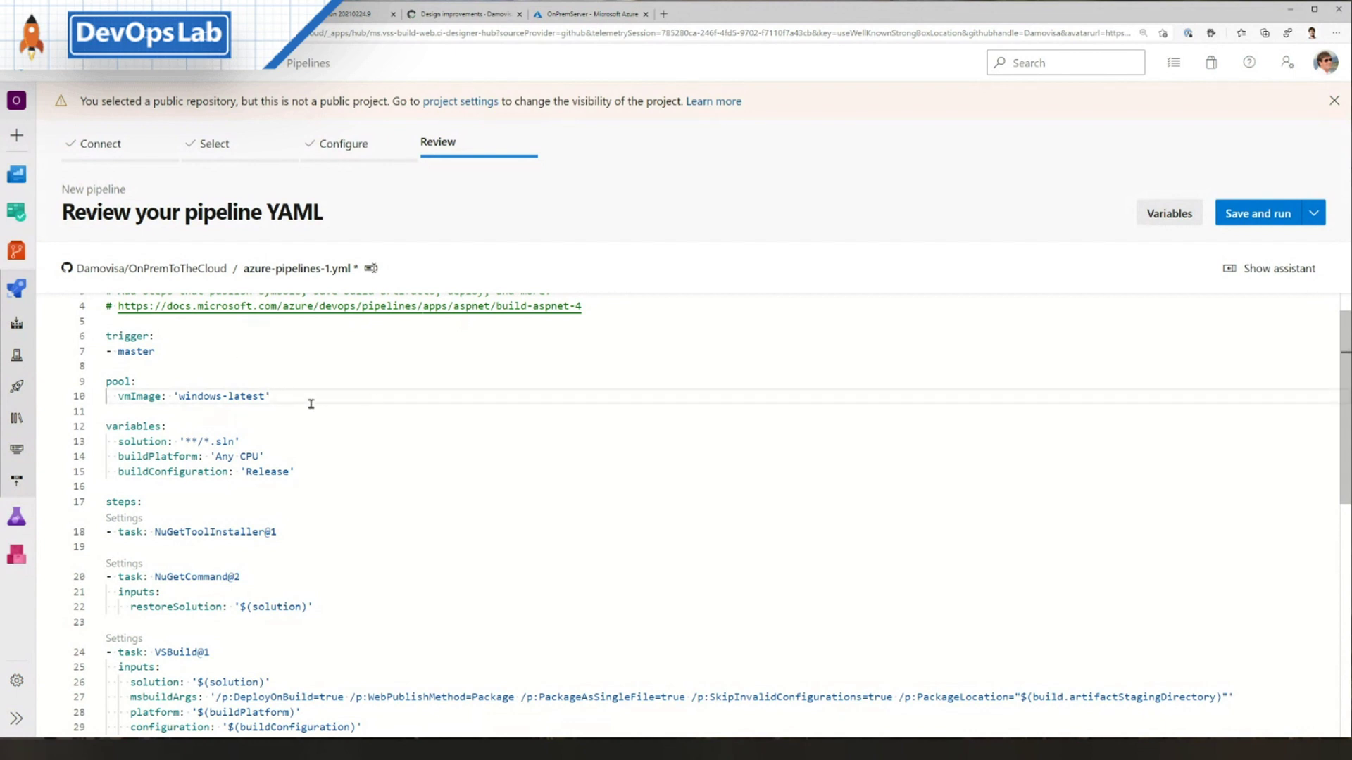
pyautogui.scroll(-1, 316, 396)
pyautogui.scroll(-2, 304, 411)
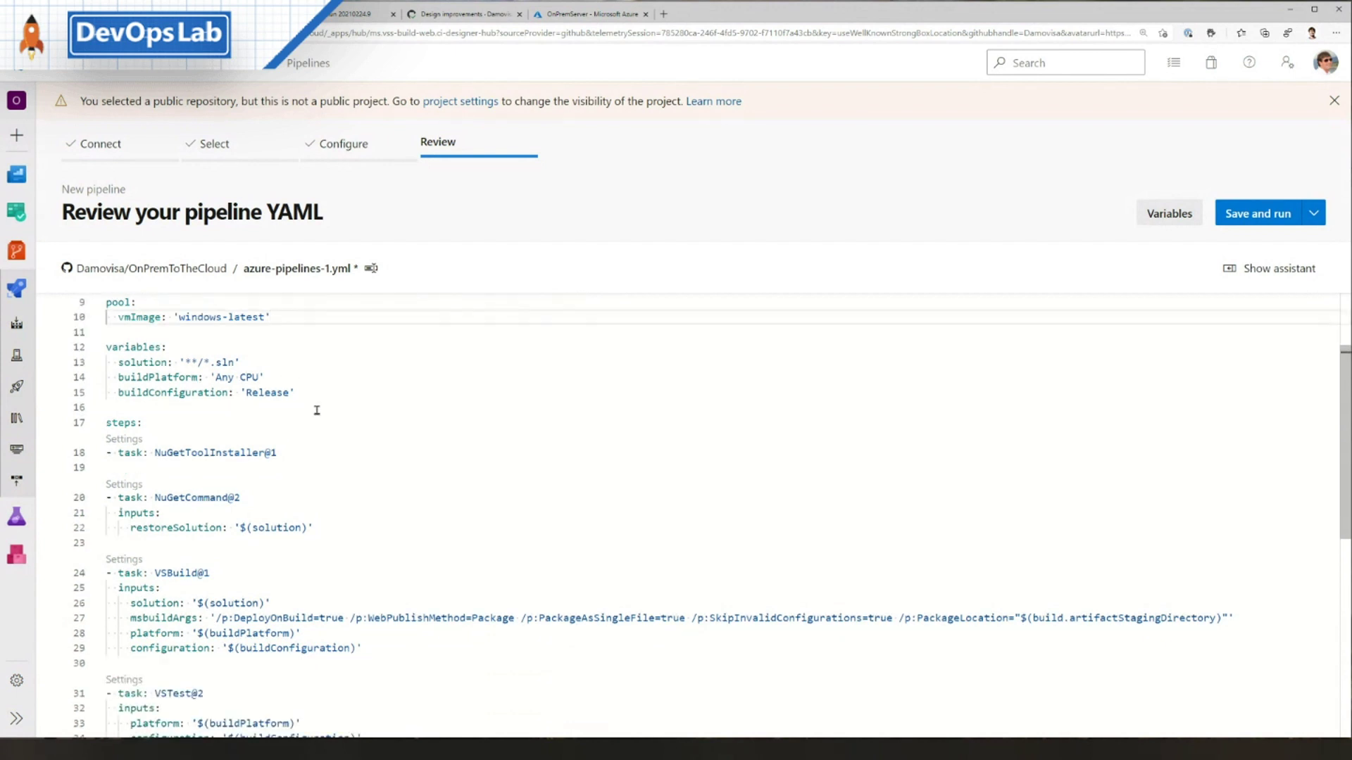
pyautogui.scroll(-2, 316, 412)
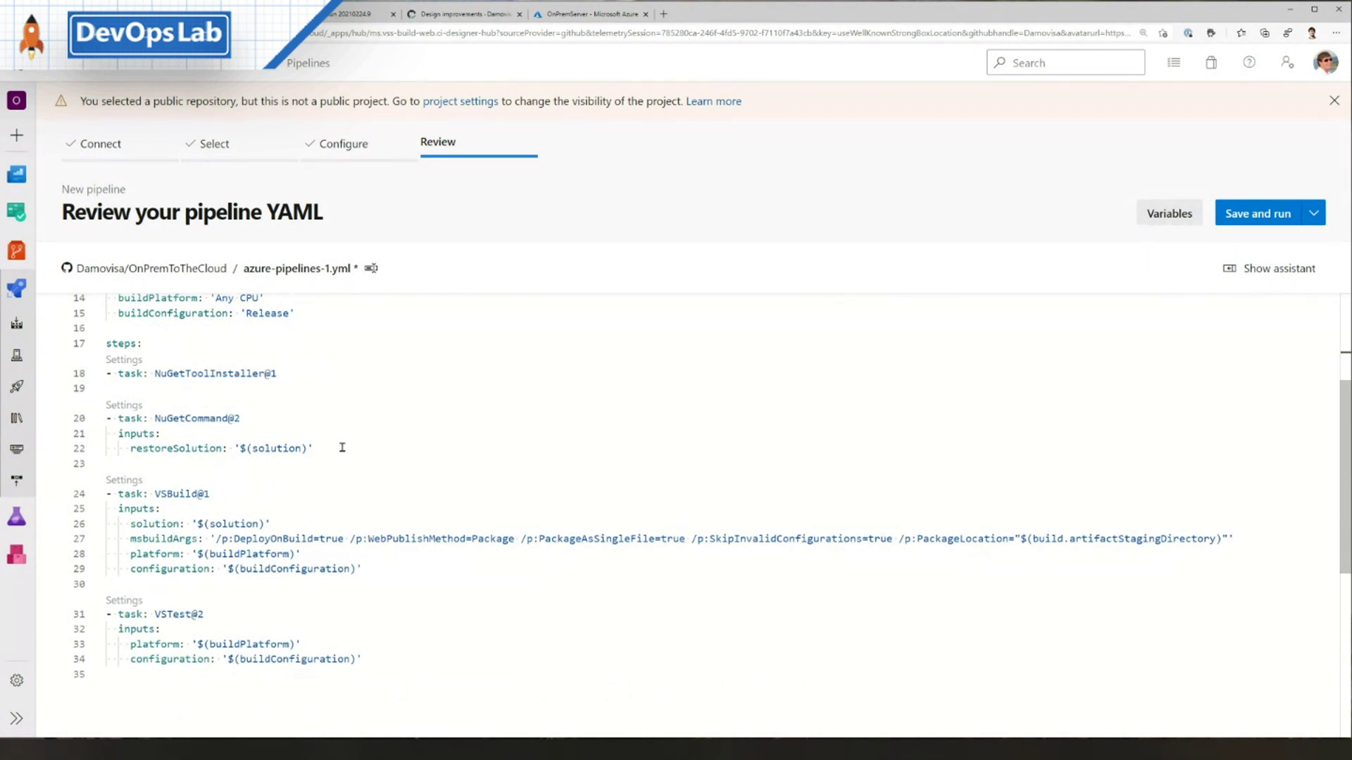
pyautogui.click(314, 493)
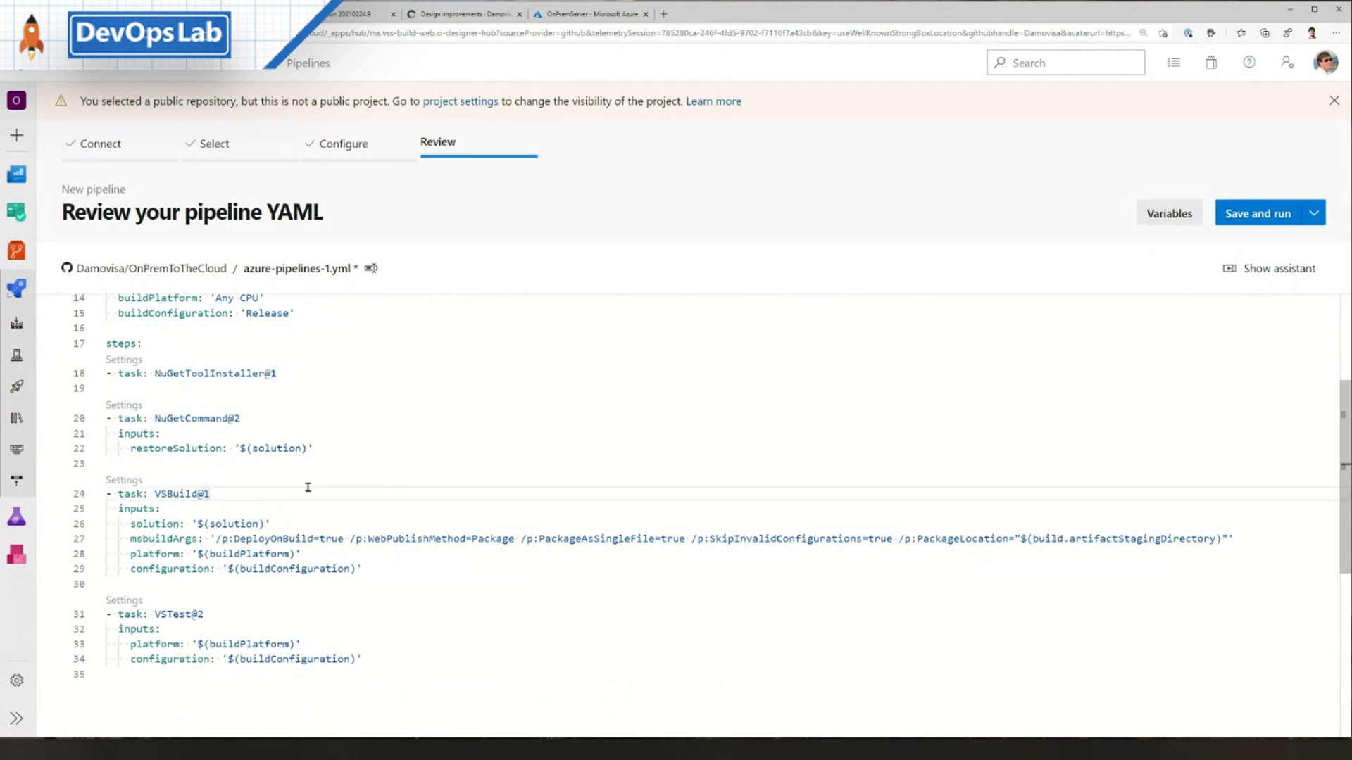
pyautogui.scroll(-1, 307, 478)
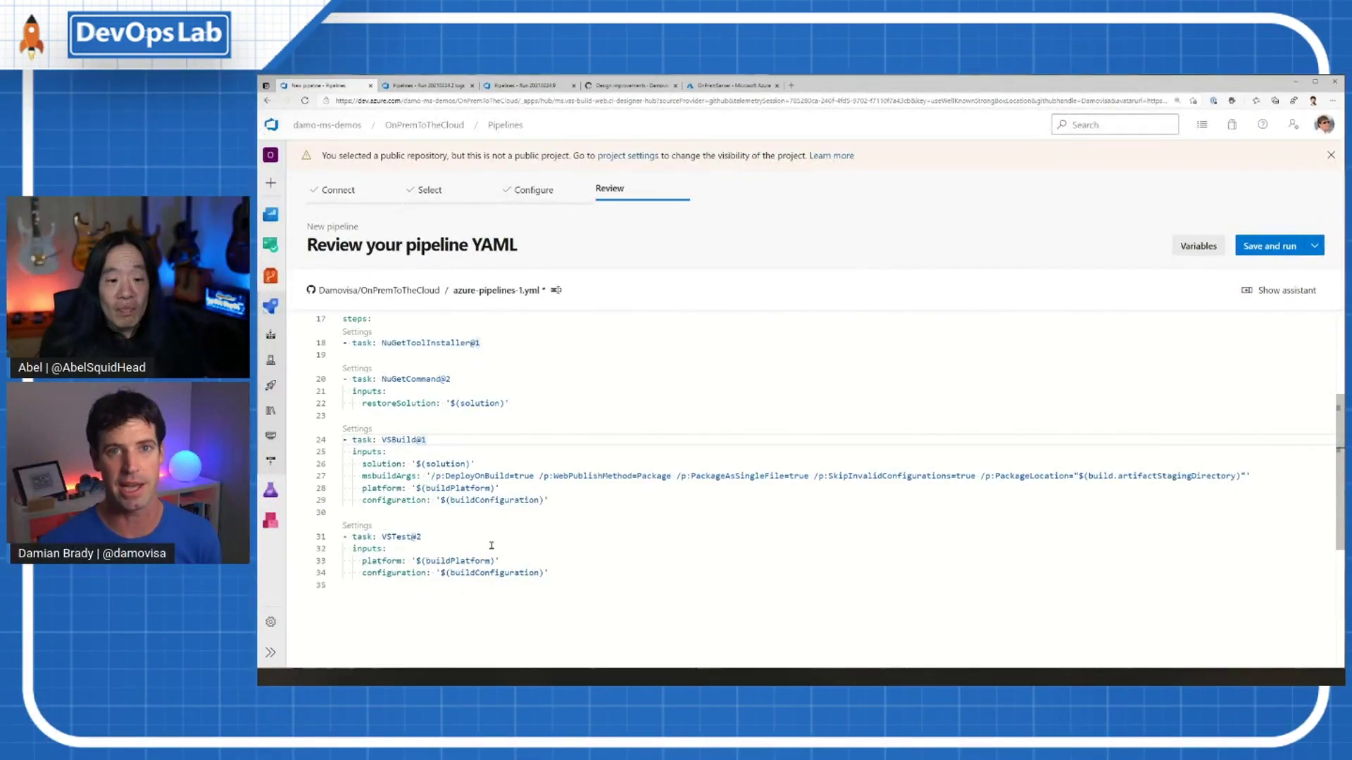
pyautogui.click(512, 597)
# Add a '- task: PublishPipelineArtifact@1' line at the end of the pipeline YAML
pyautogui.press('Return')
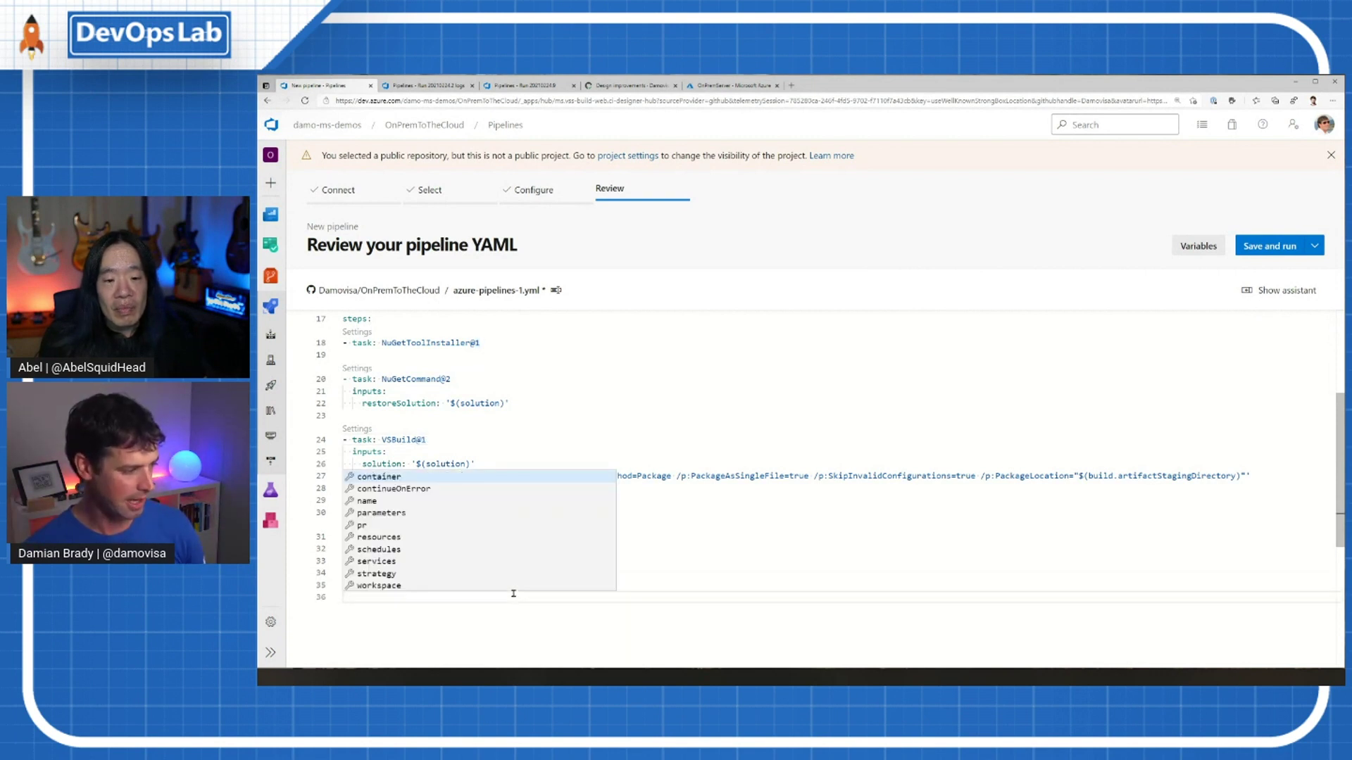
pyautogui.press('Escape')
pyautogui.write('-')
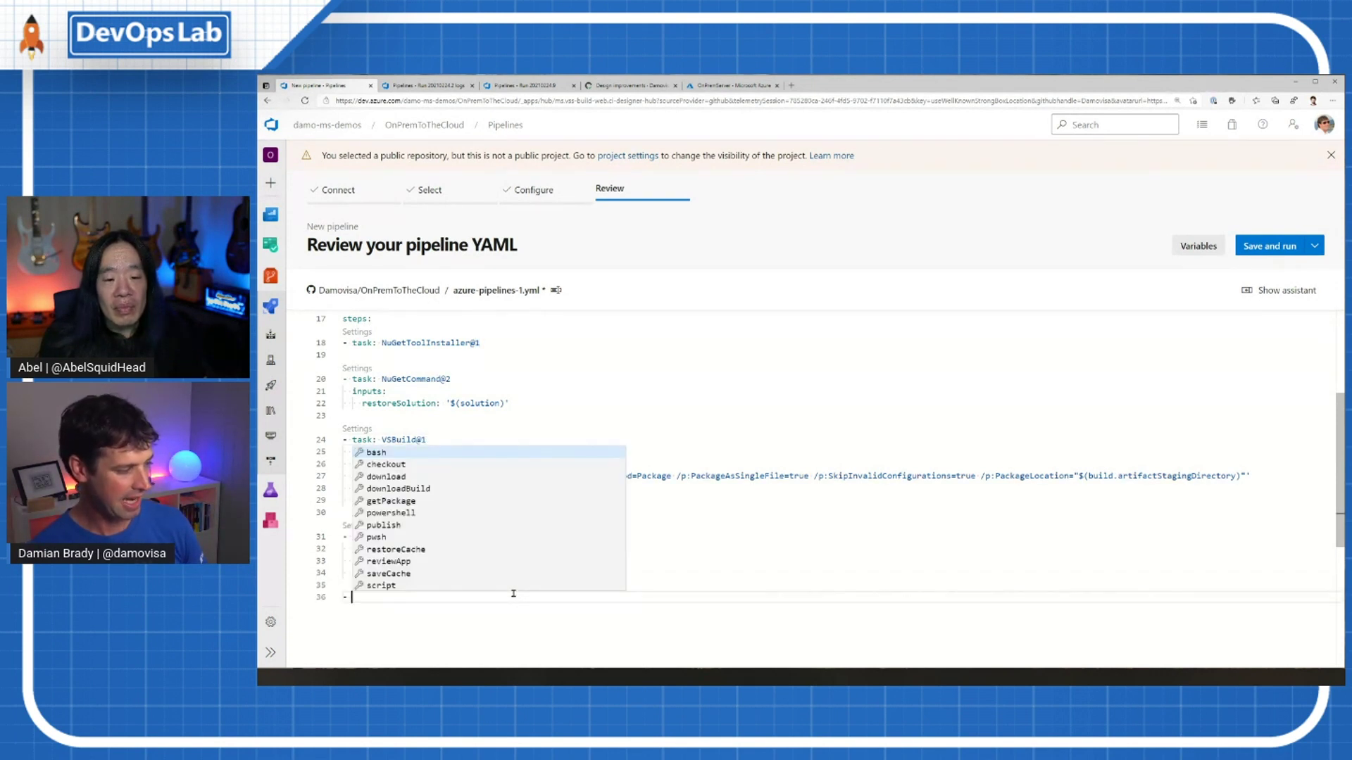
pyautogui.write('task: ')
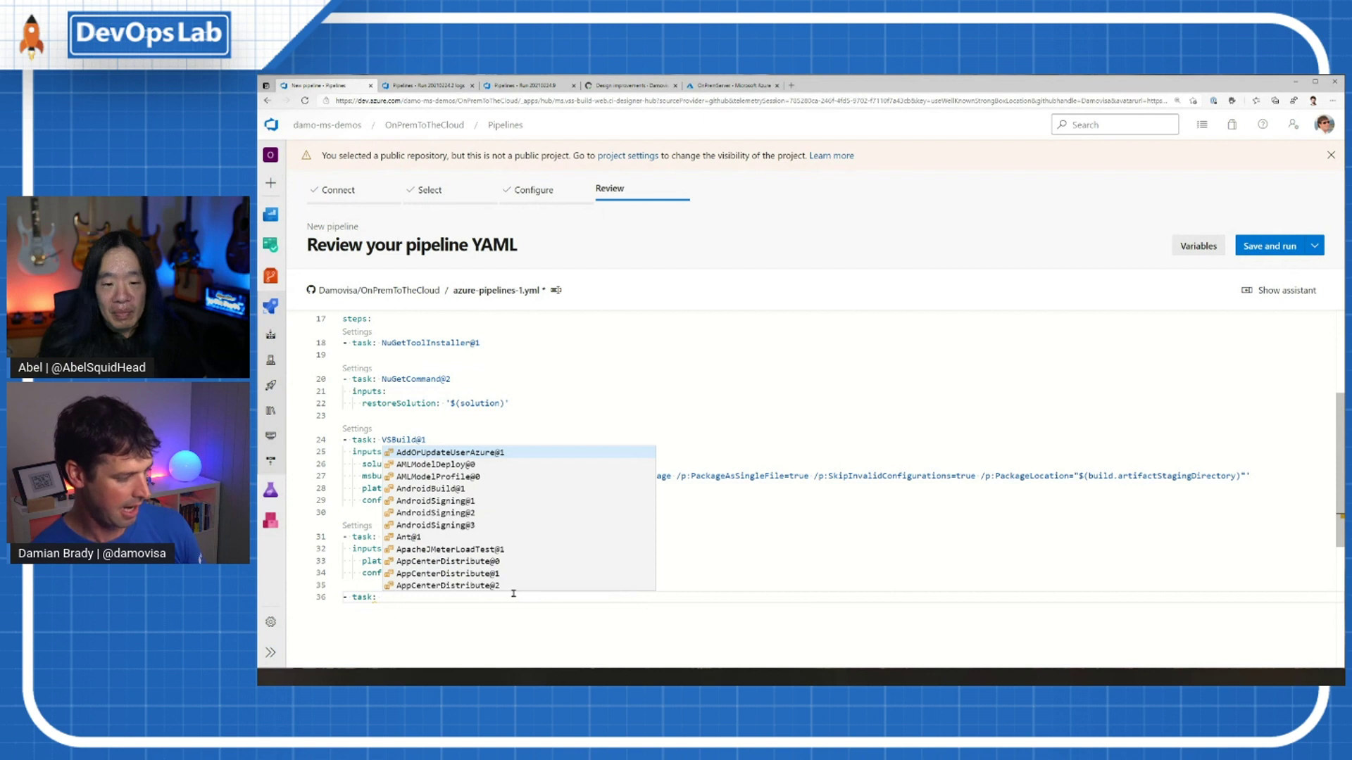
pyautogui.write('publi')
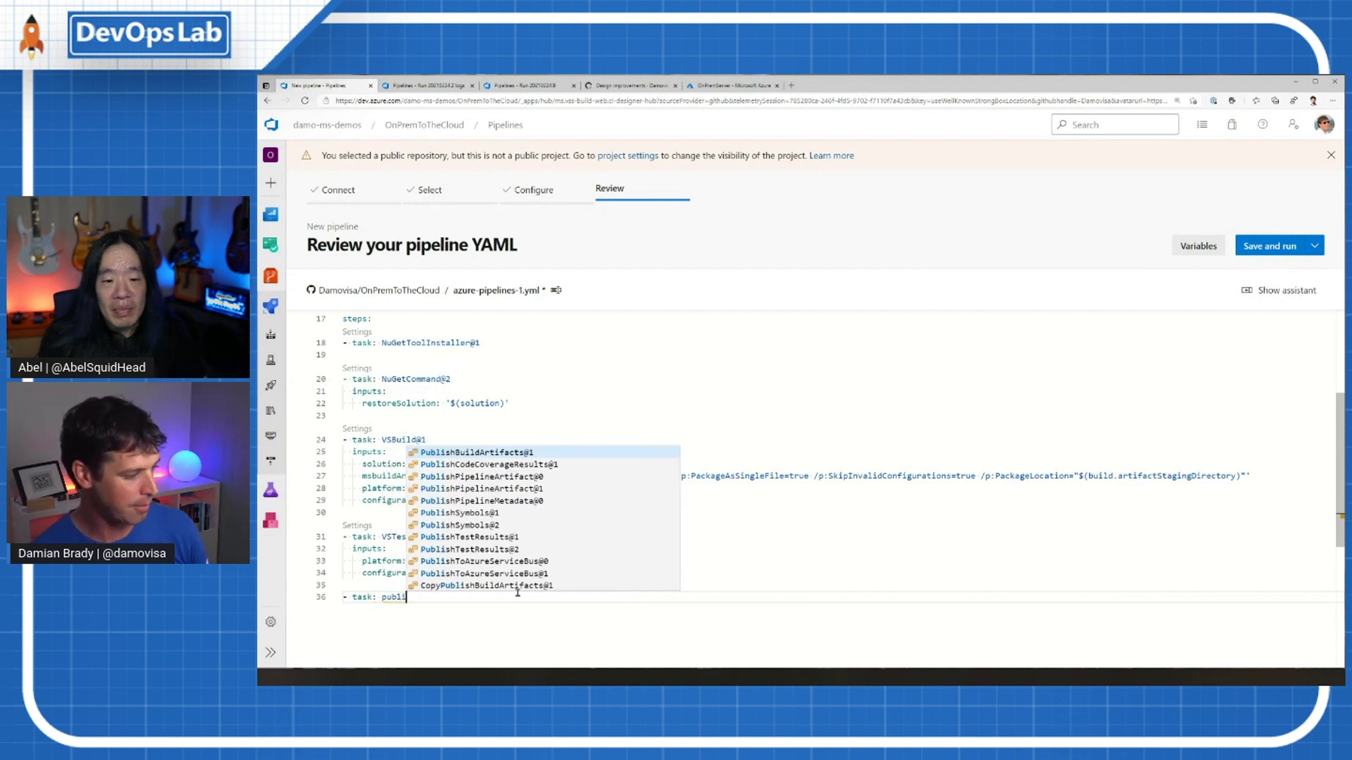
pyautogui.press('Down')
pyautogui.press('Down')
pyautogui.press('Down')
pyautogui.press('Return')
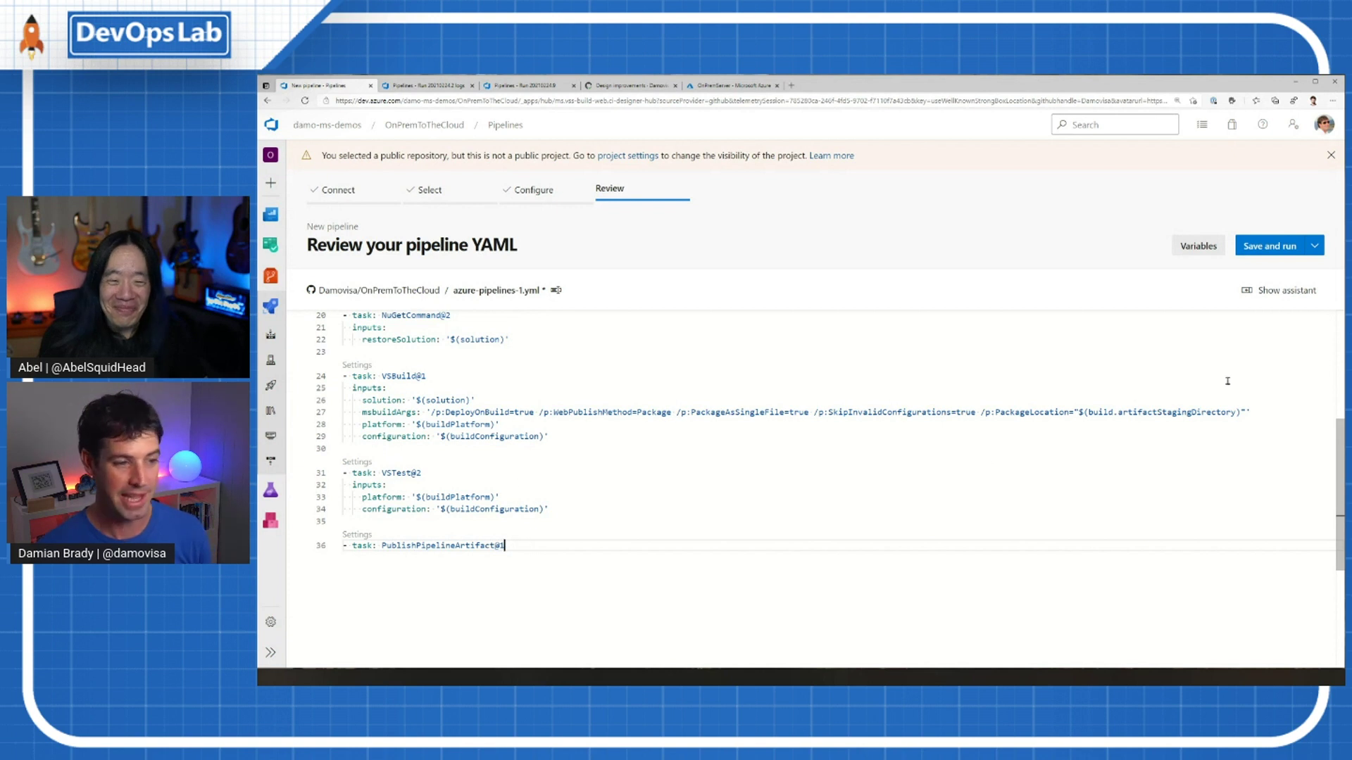
pyautogui.click(1278, 292)
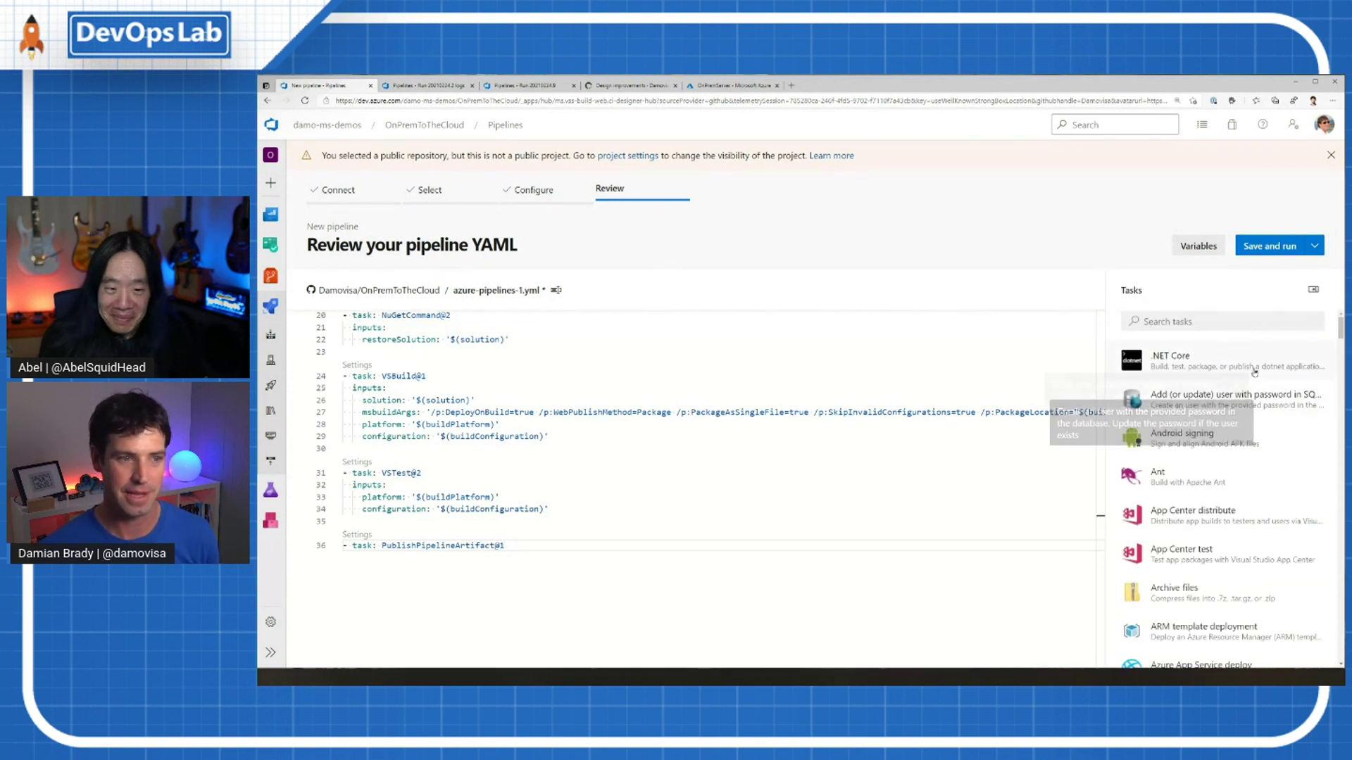
pyautogui.scroll(-1, 1256, 405)
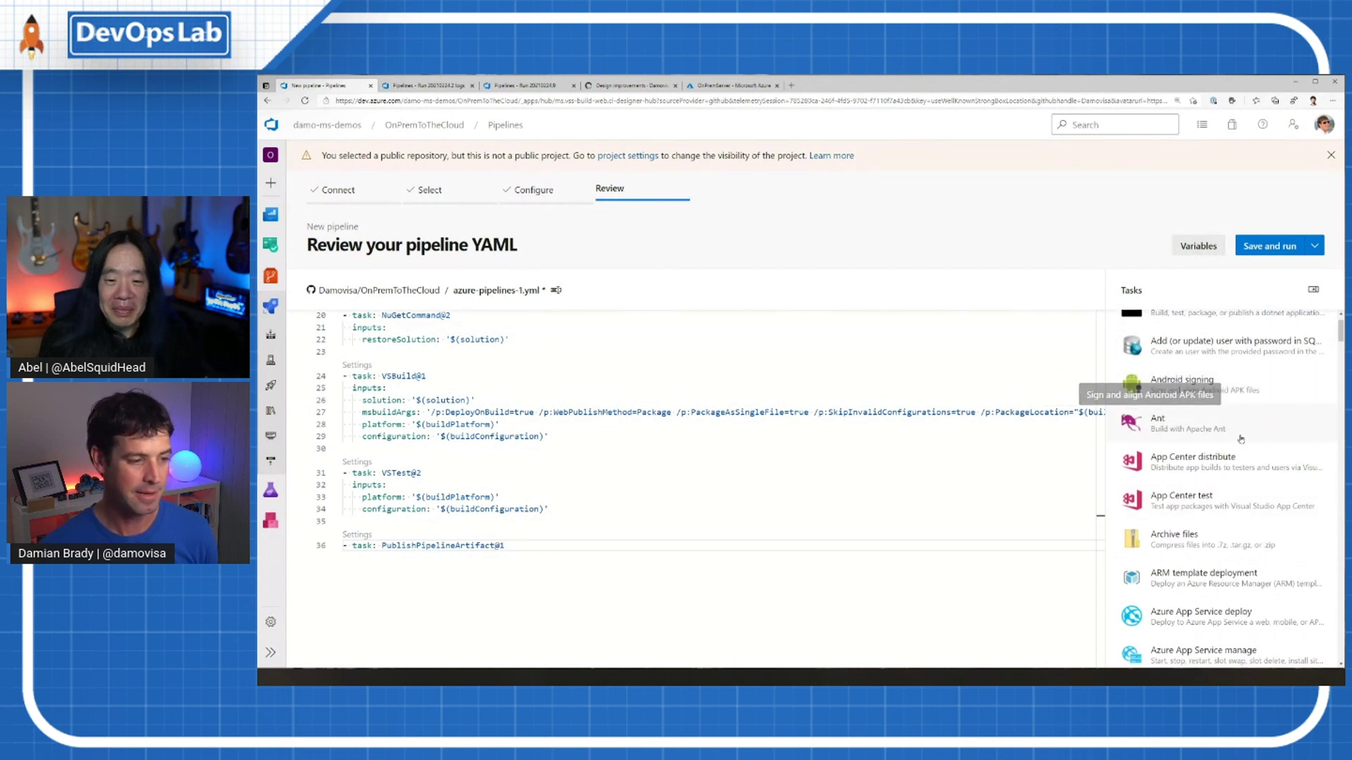
pyautogui.scroll(1, 1228, 382)
# Open the Publish Pipeline Artifacts settings for the new task line, after a quick 'sql' task search
pyautogui.click(1201, 322)
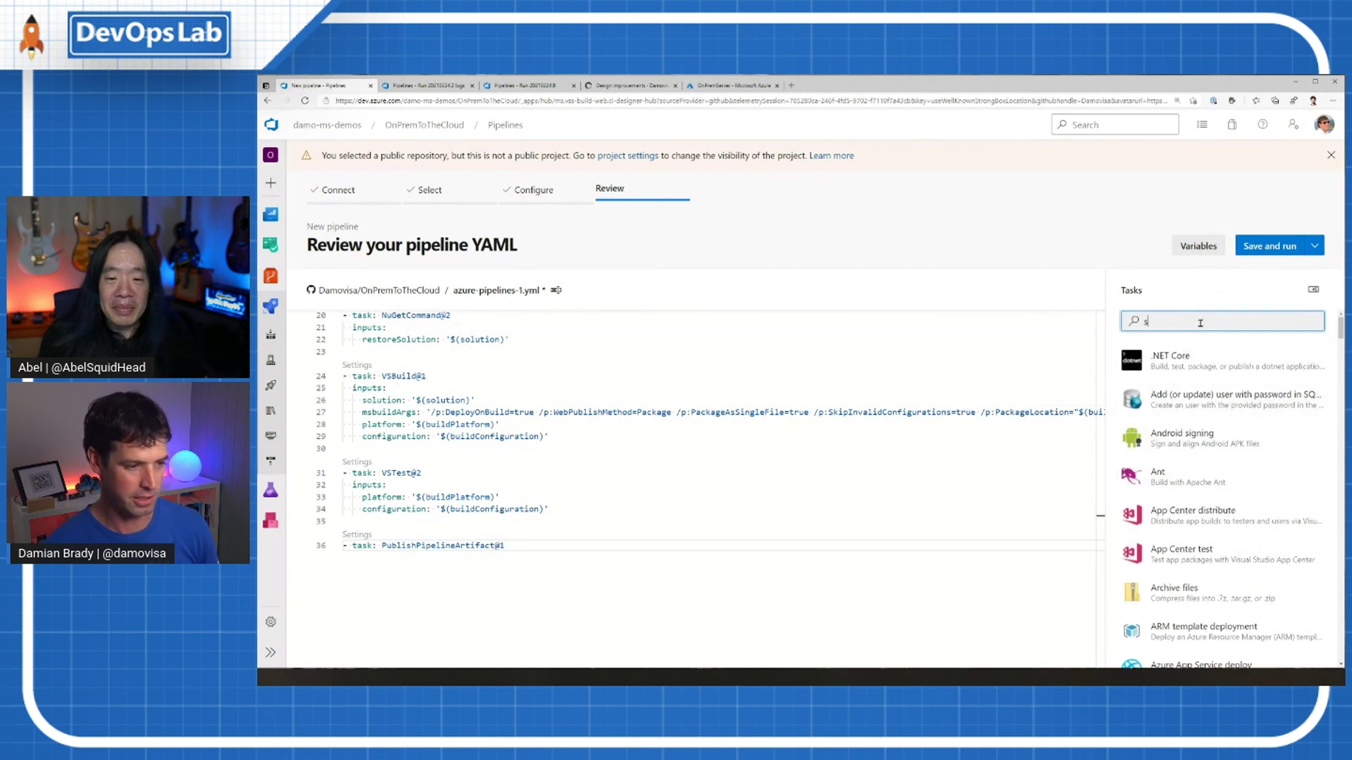
pyautogui.write('sql')
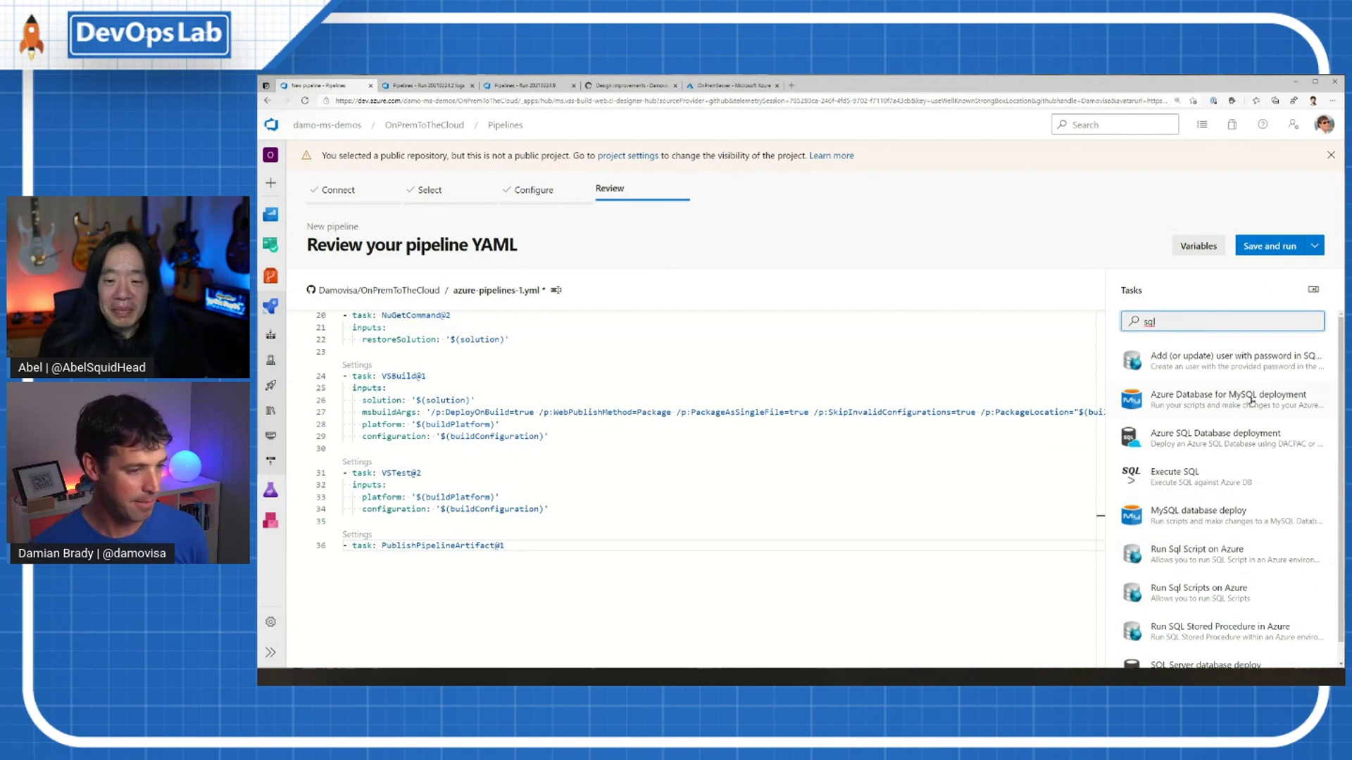
pyautogui.press('BackSpace')
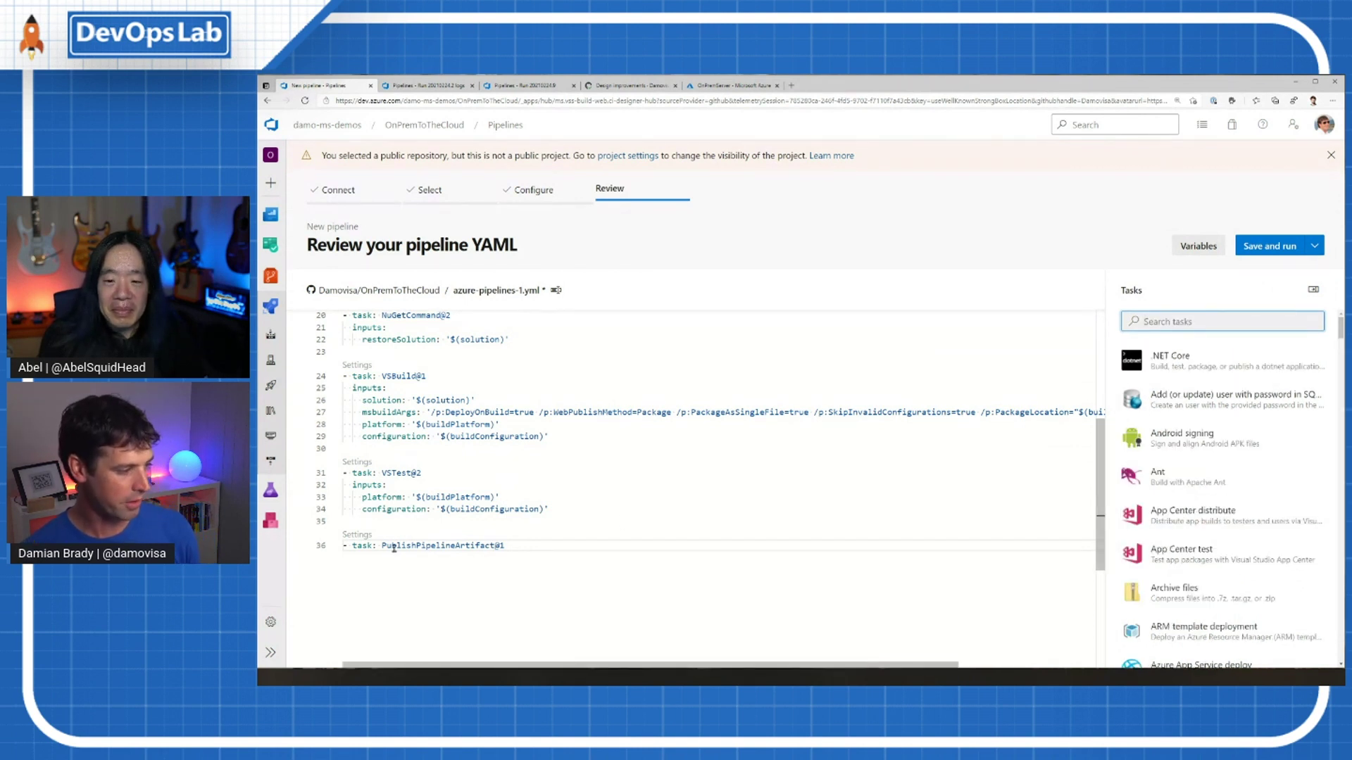
pyautogui.click(529, 551)
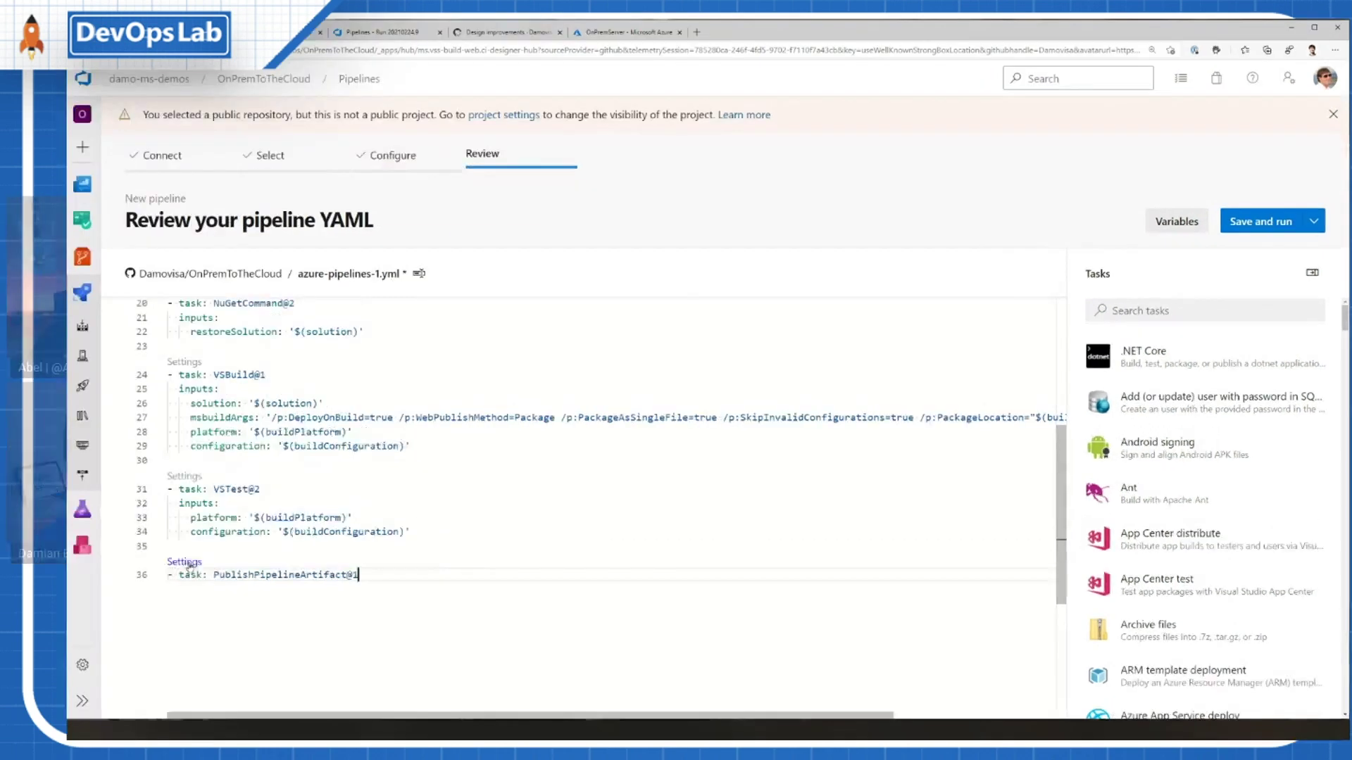
pyautogui.click(185, 563)
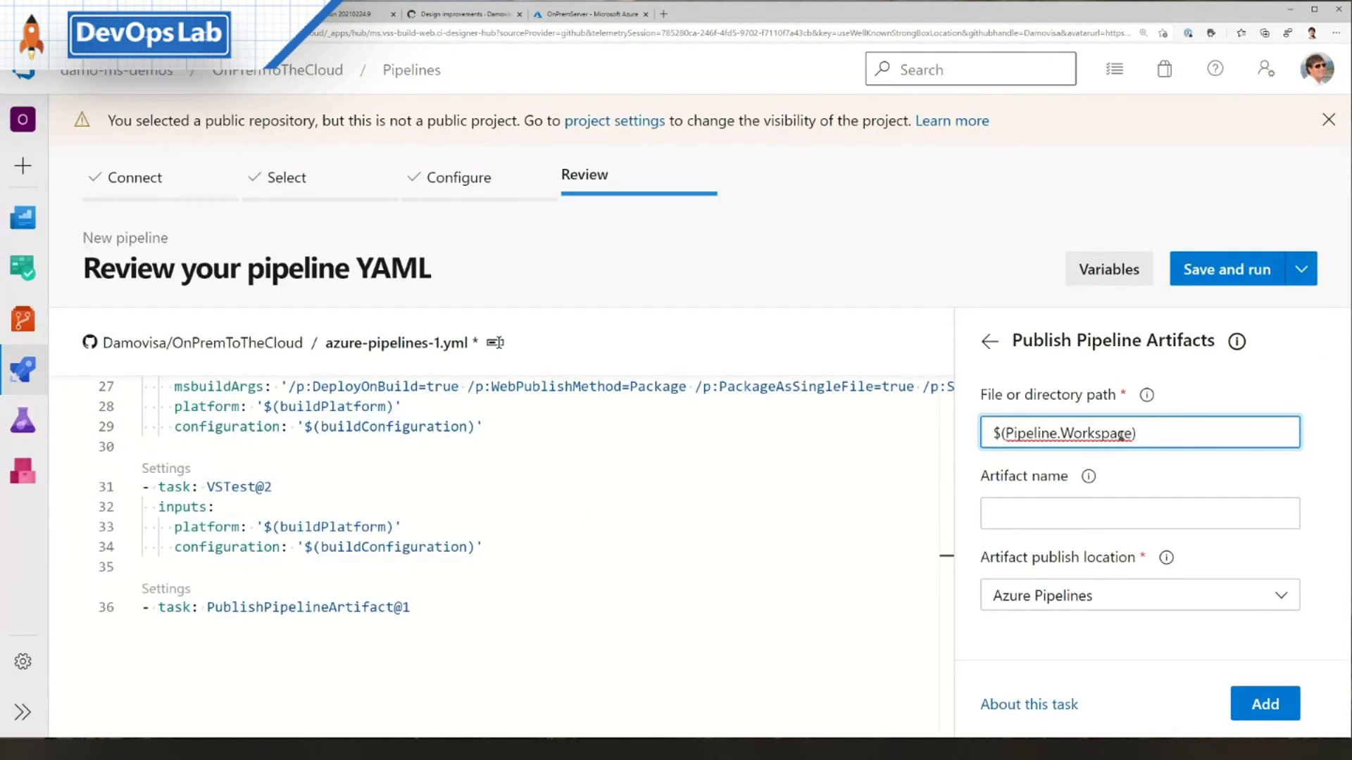
# Set the artifact path to $(build.artifactStagingDirectory), keeping Azure Pipelines as the publish location
pyautogui.click(697, 387)
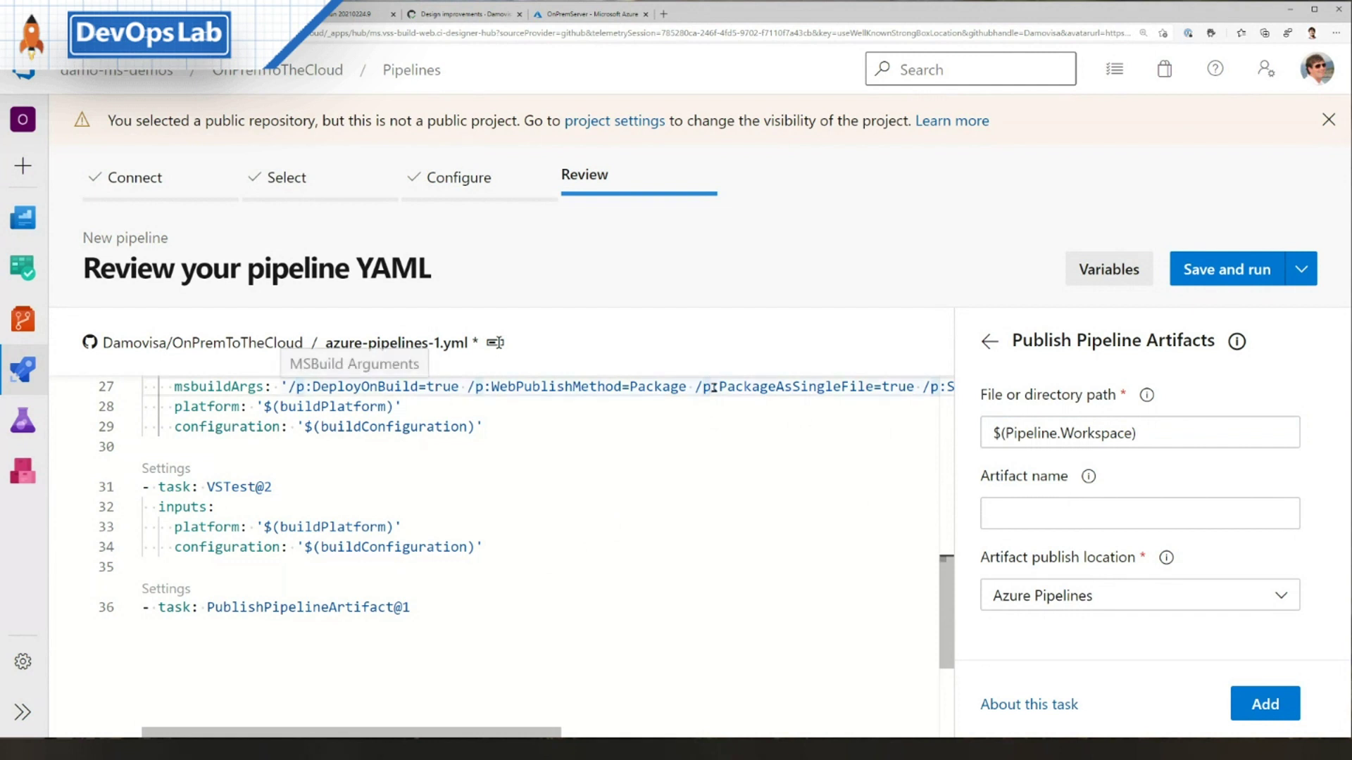
pyautogui.press('End')
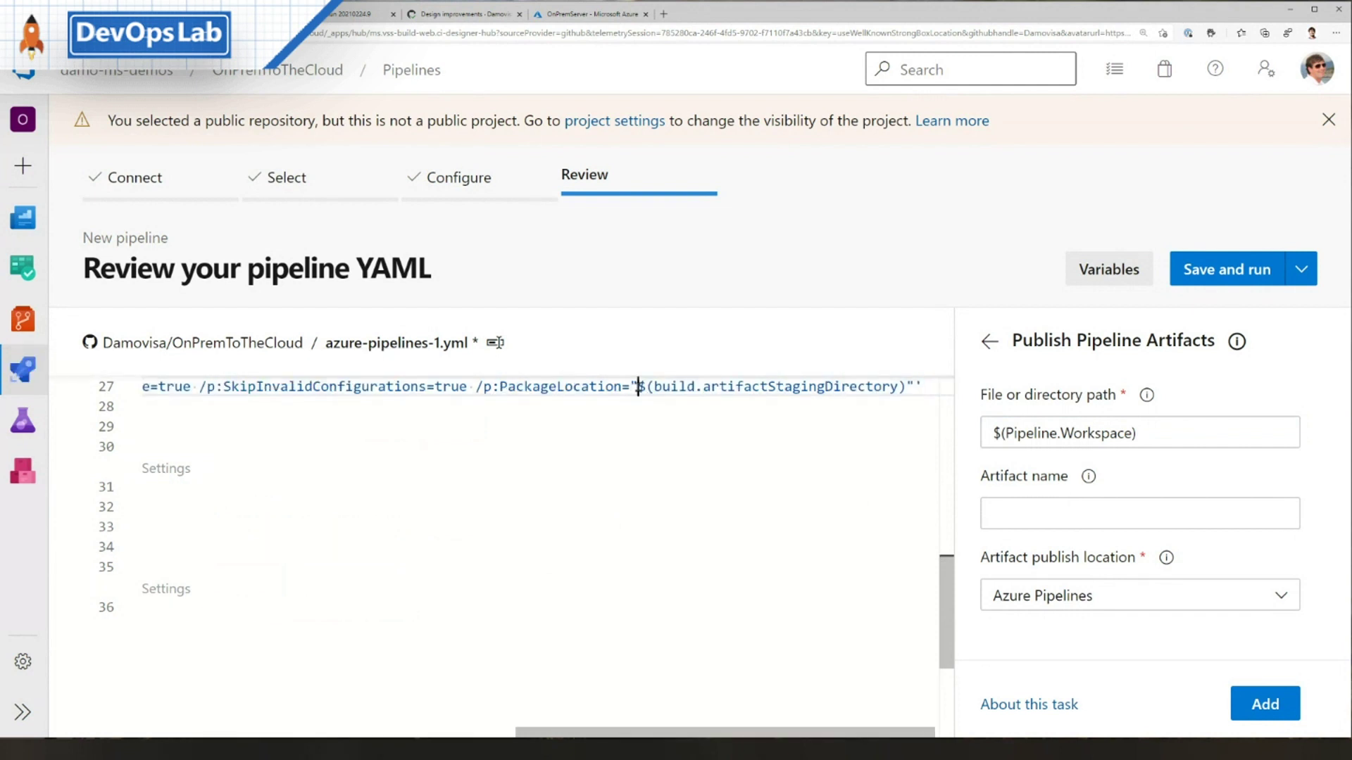
pyautogui.moveTo(636, 386); pyautogui.dragTo(906, 387)
pyautogui.hotkey('ctrl', 'c')
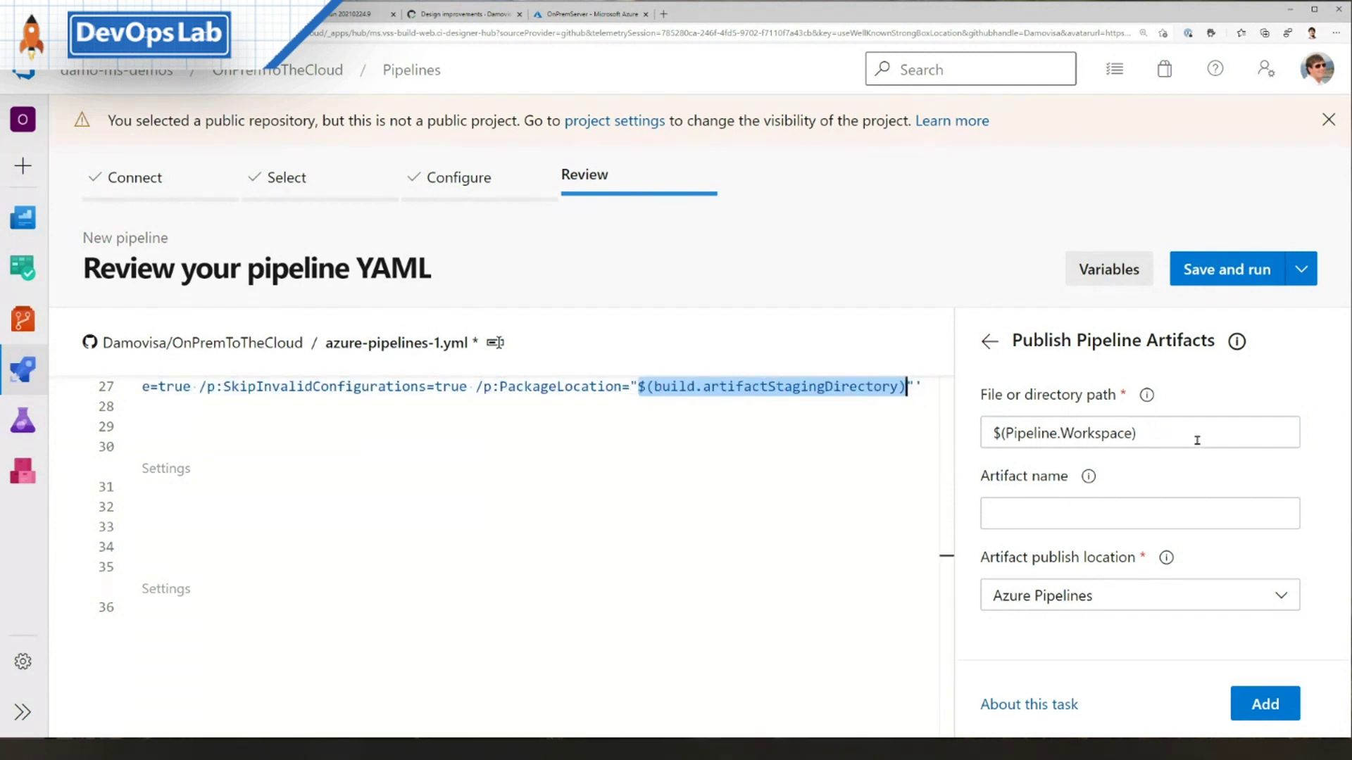
pyautogui.click(1140, 433)
pyautogui.hotkey('ctrl', 'a')
pyautogui.hotkey('ctrl', 'v')
pyautogui.click(1112, 510)
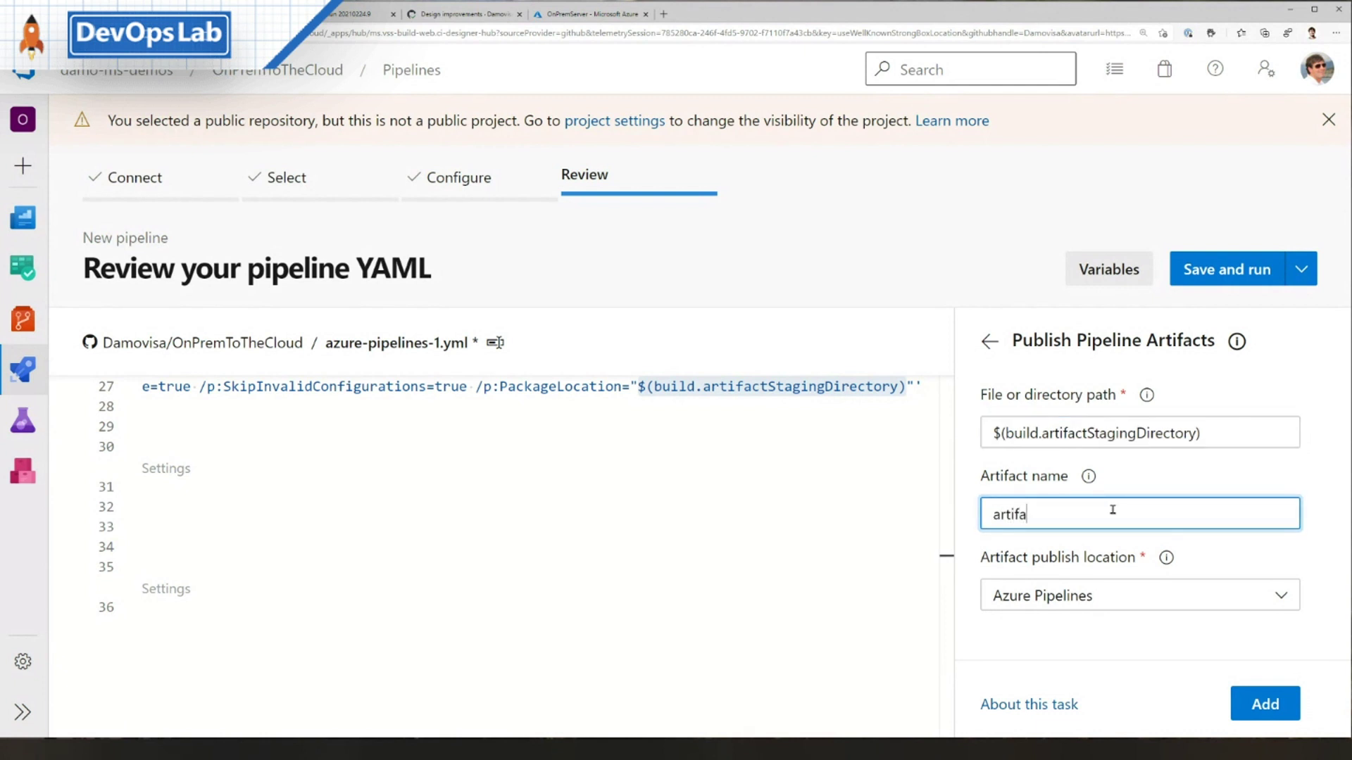
pyautogui.click(1200, 604)
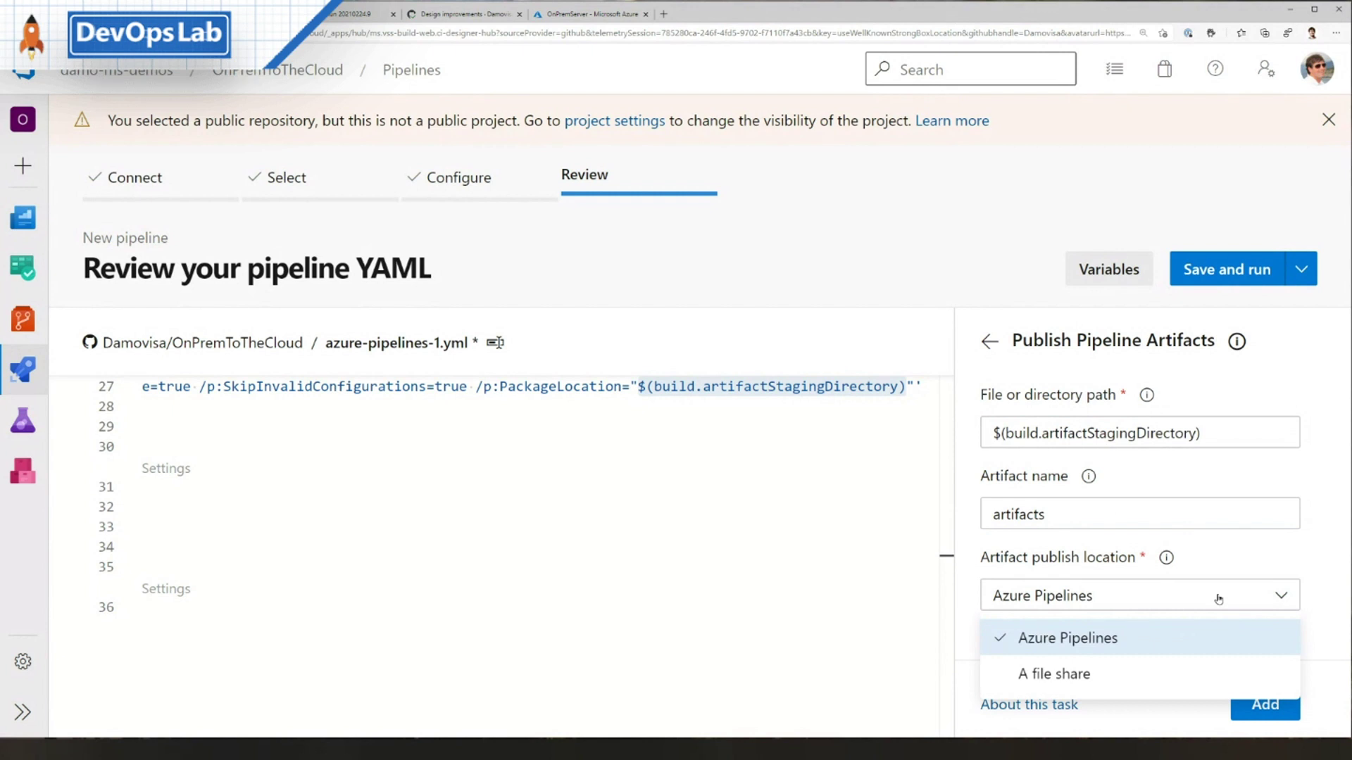
pyautogui.click(1217, 599)
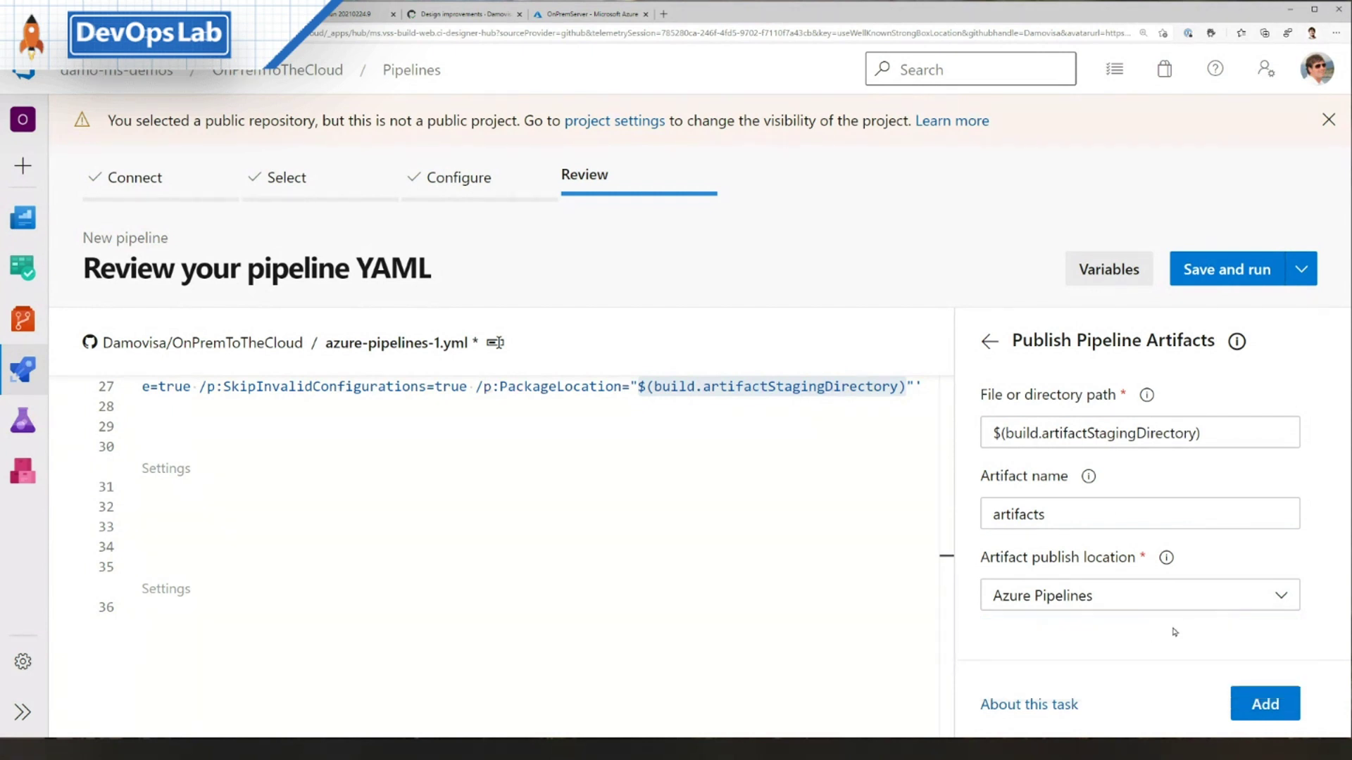
# Insert the configured publish-artifacts task at line 36 and go to the earlier run's job log
pyautogui.click(490, 626)
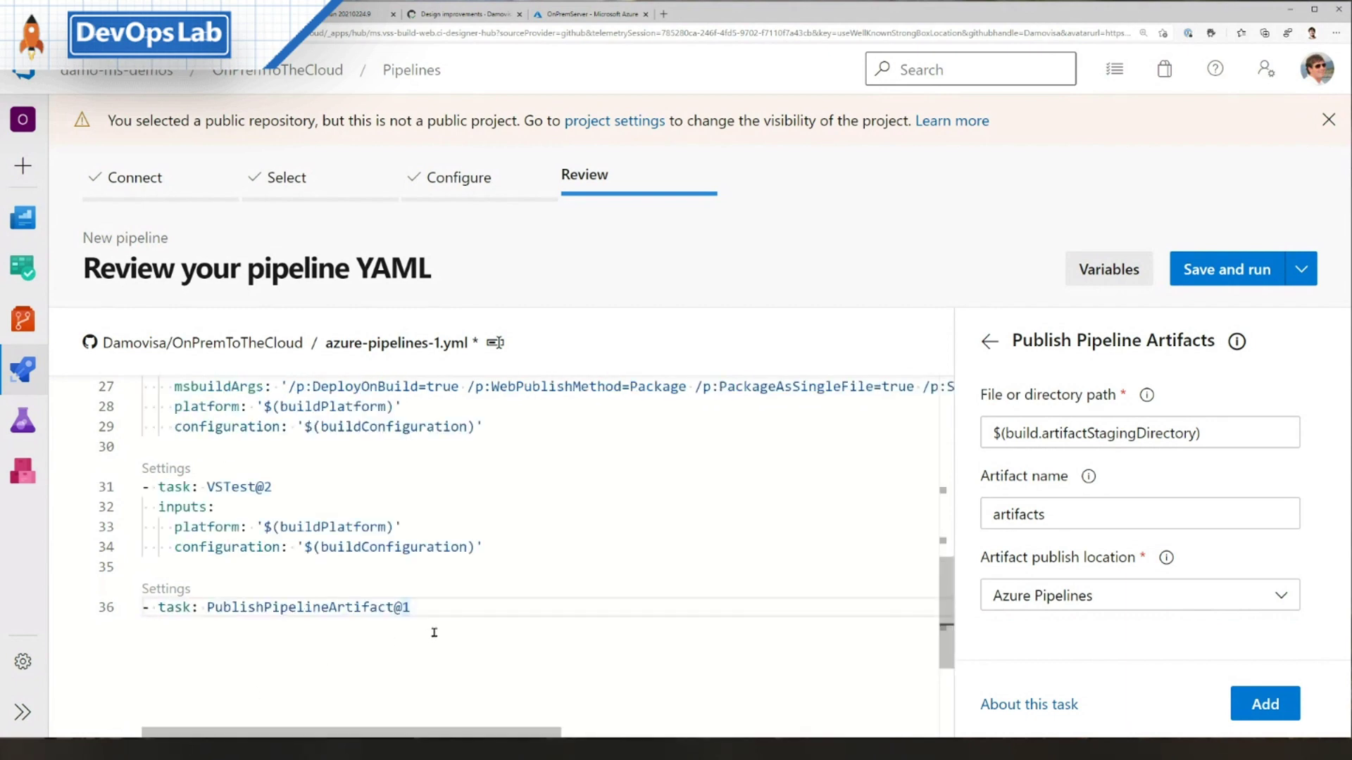
pyautogui.tripleClick(433, 629)
pyautogui.click(1264, 704)
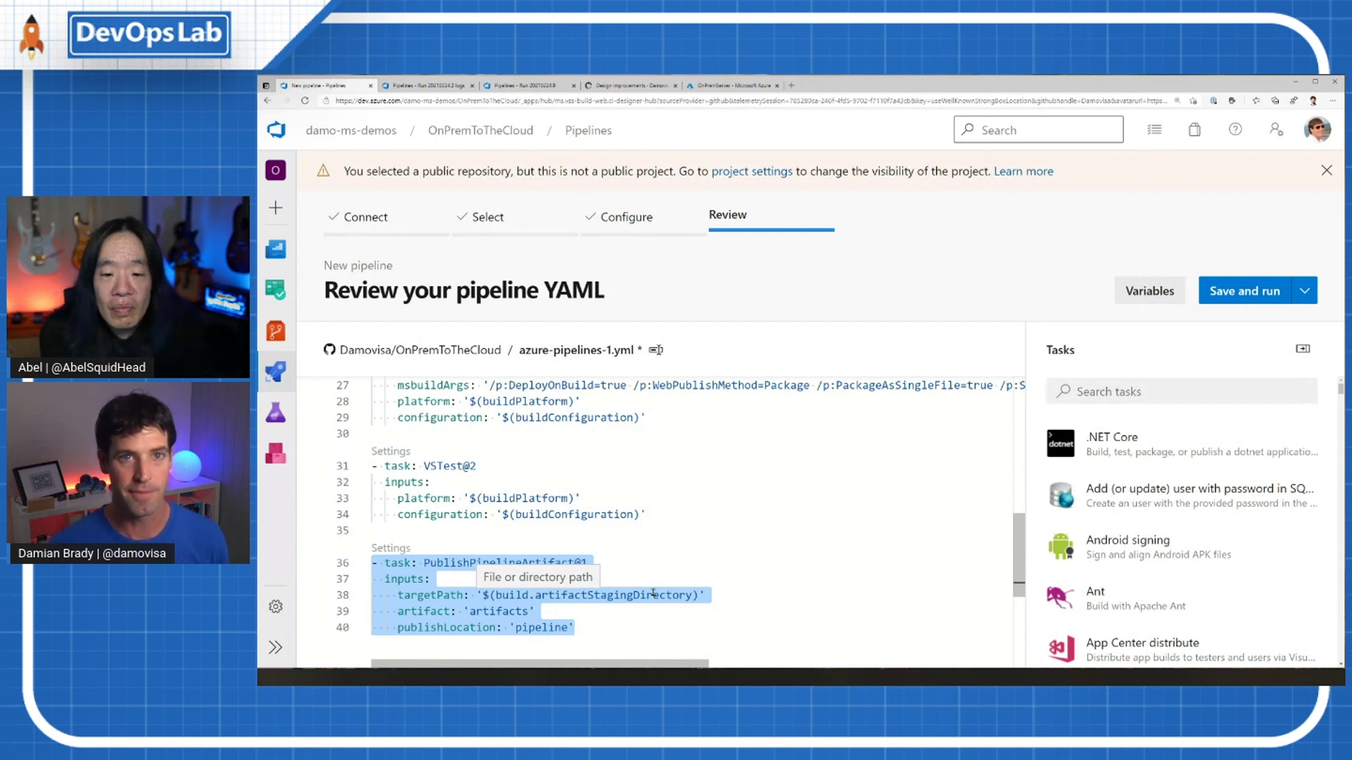
pyautogui.click(722, 518)
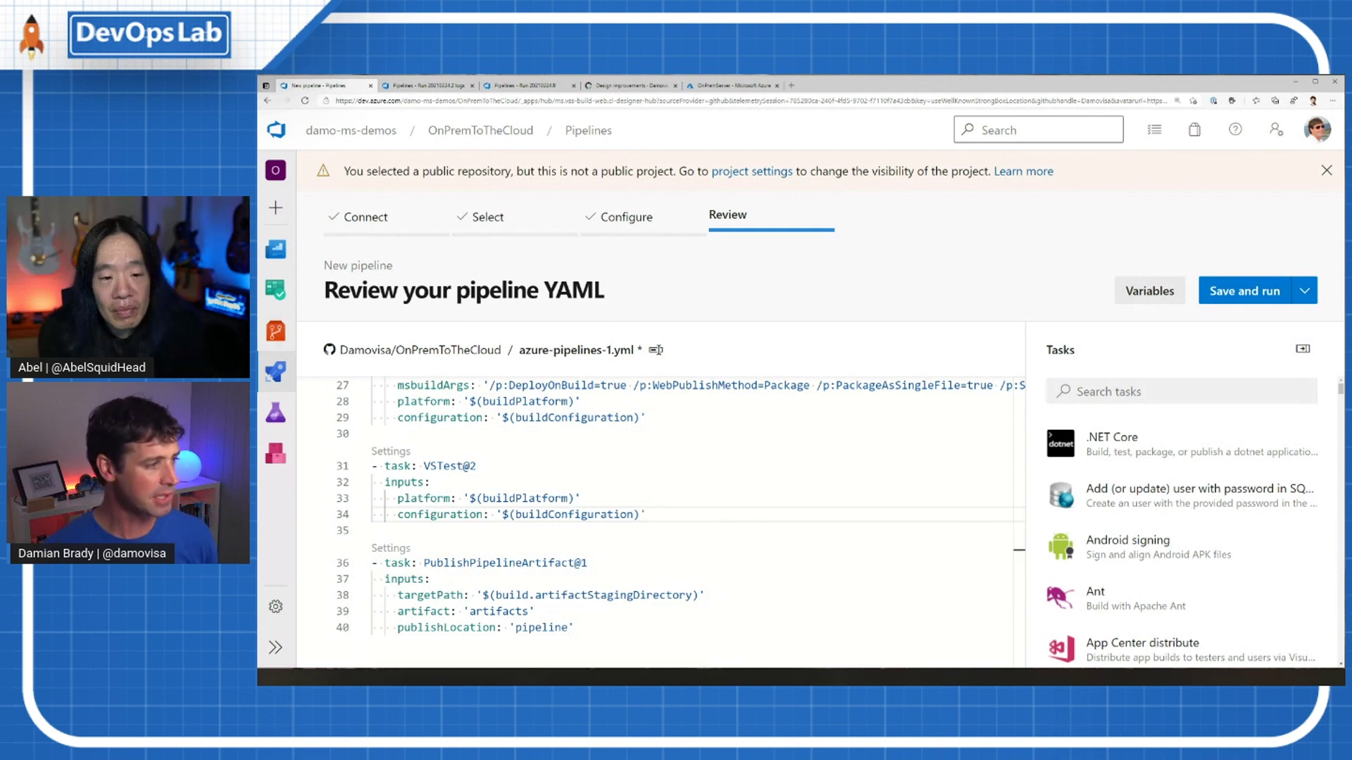
pyautogui.click(421, 86)
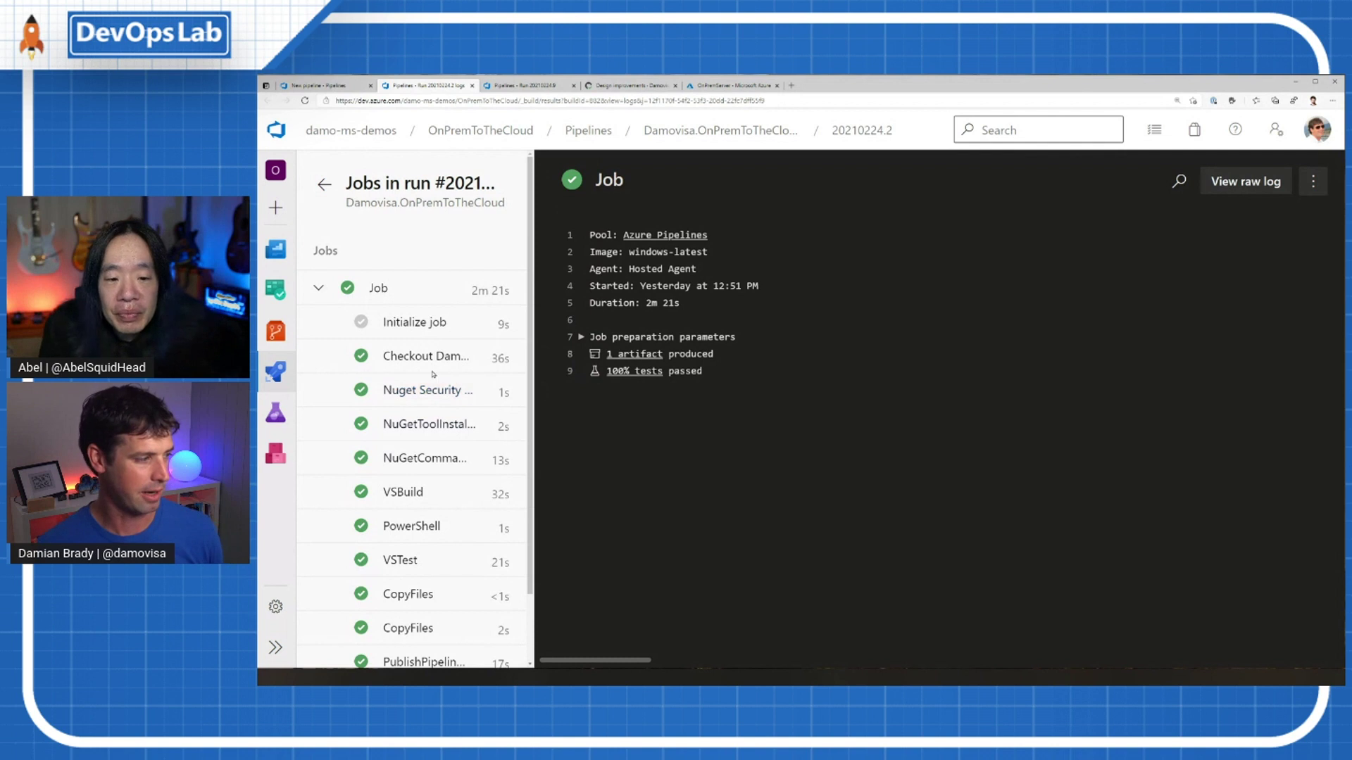
pyautogui.scroll(-1, 433, 374)
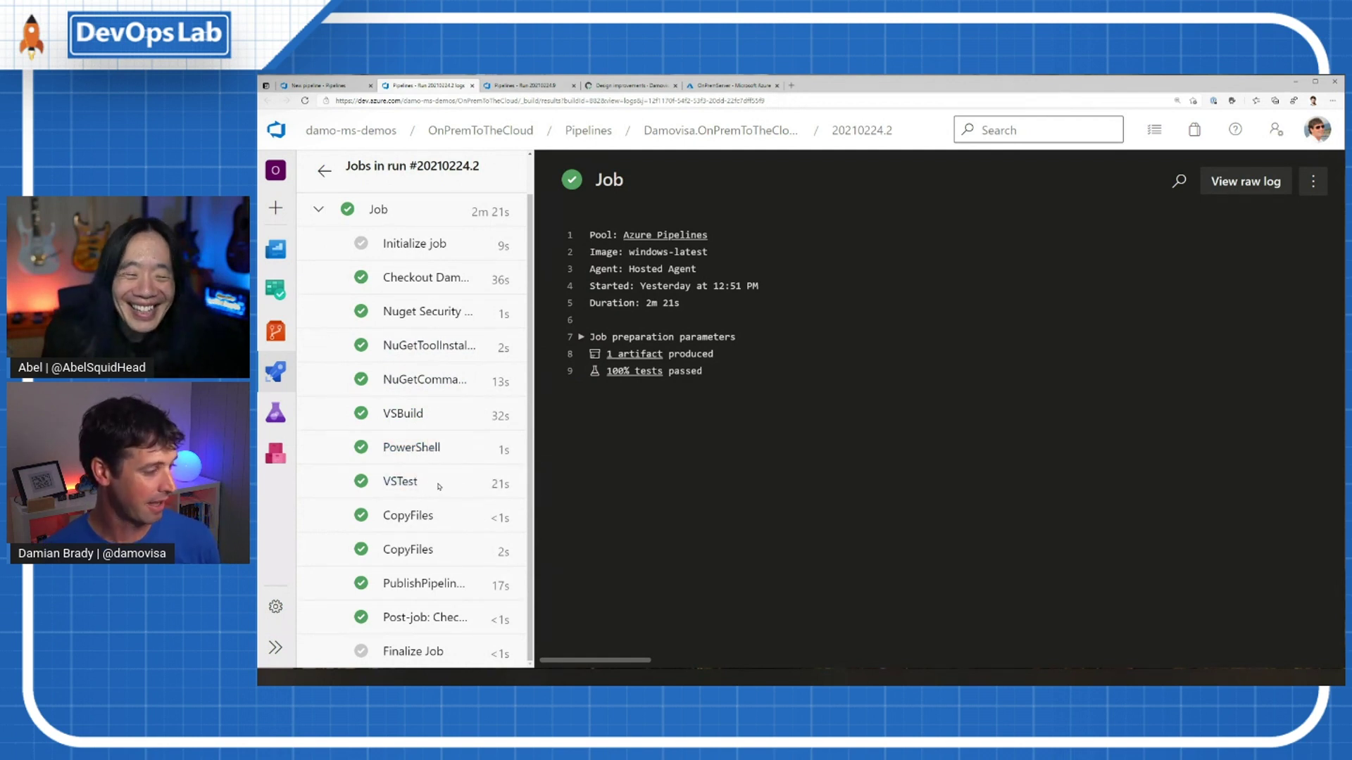
# View the two CopyFiles step logs, the second copying MercuryHealth.Sql.dacpac to artifacts
pyautogui.click(409, 515)
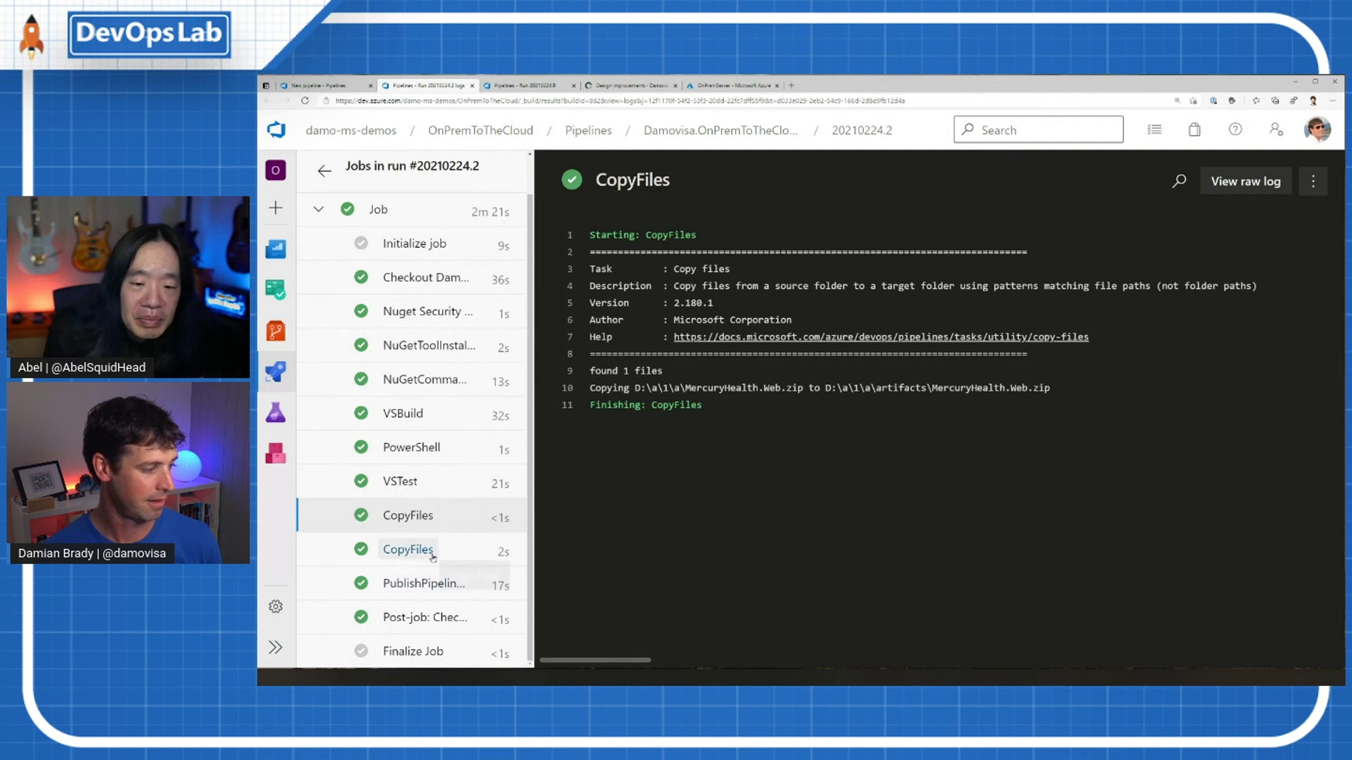
pyautogui.click(408, 550)
pyautogui.moveTo(422, 584)
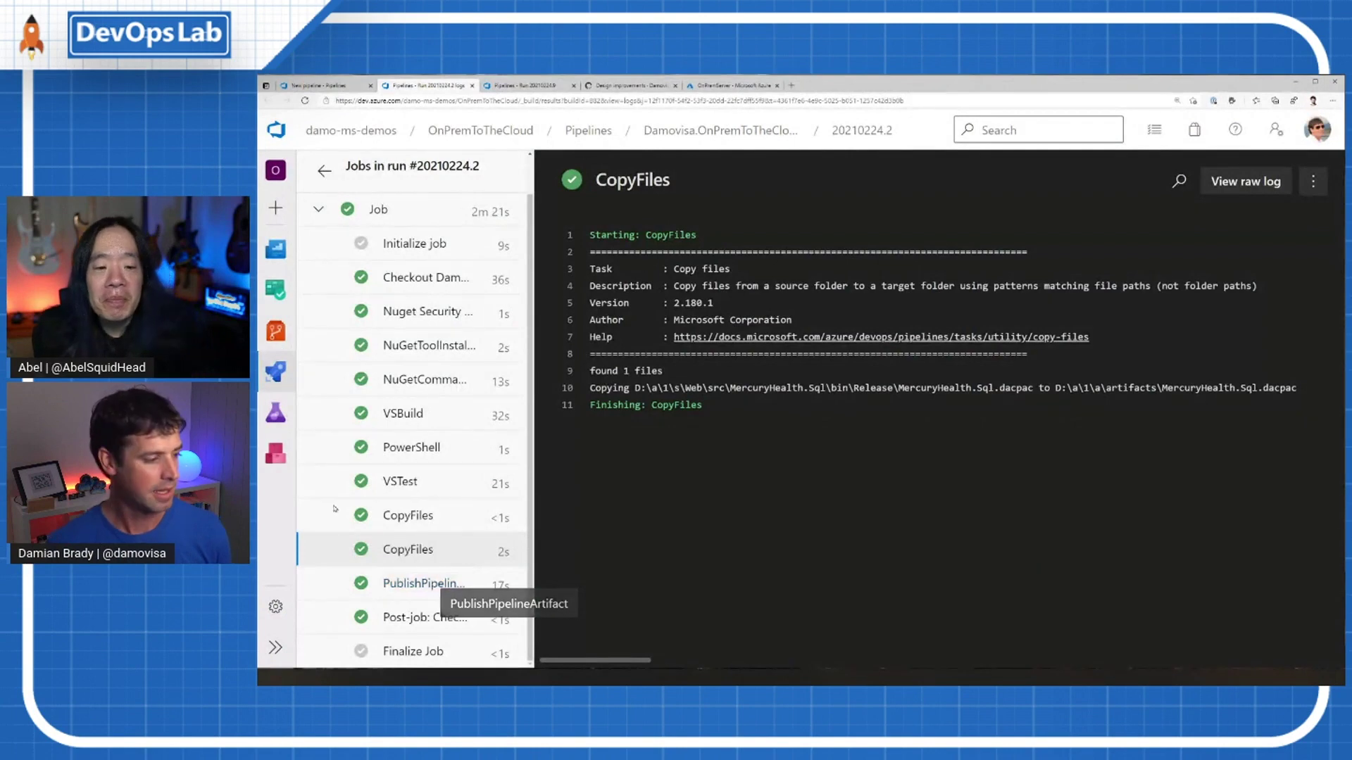
# Check the PublishPipelineArtifact log and expand the run's artifacts folder listing the dacpac and web zip
pyautogui.click(423, 583)
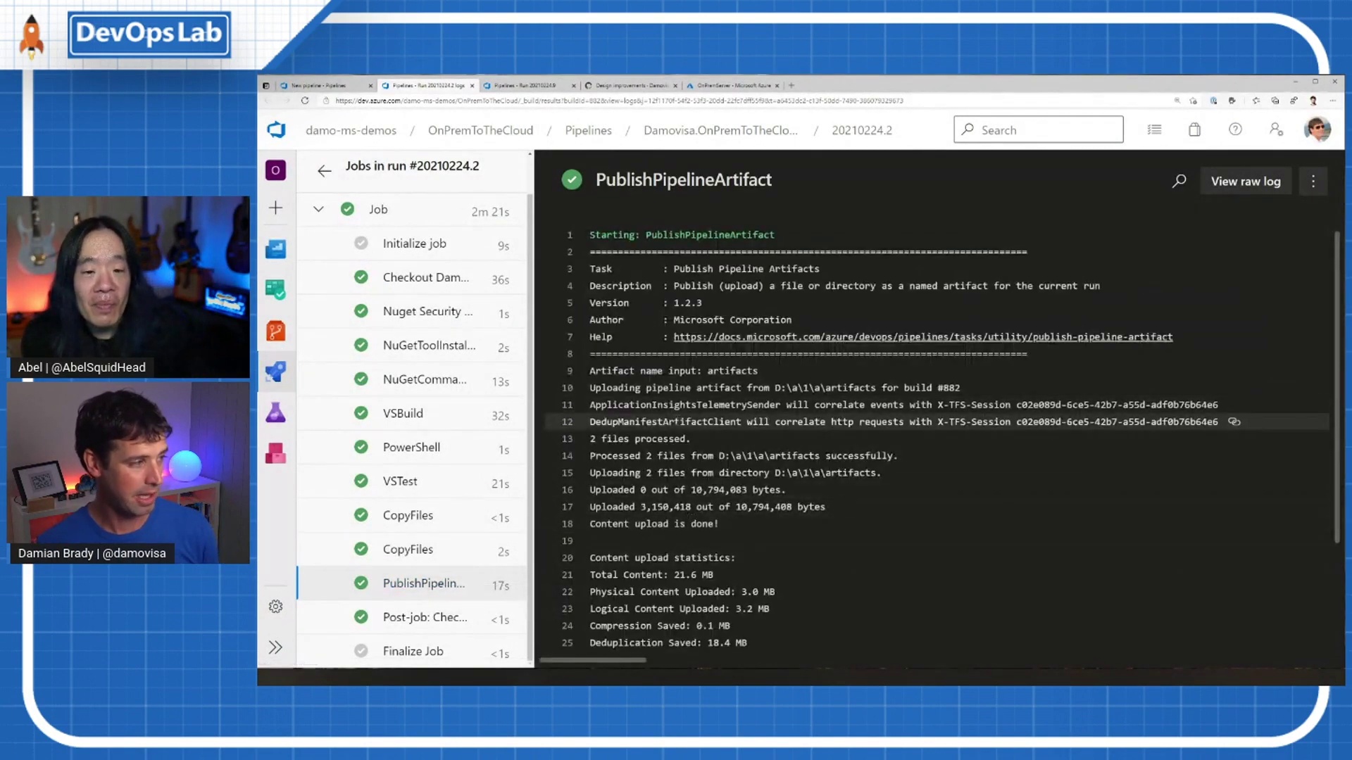
pyautogui.click(324, 169)
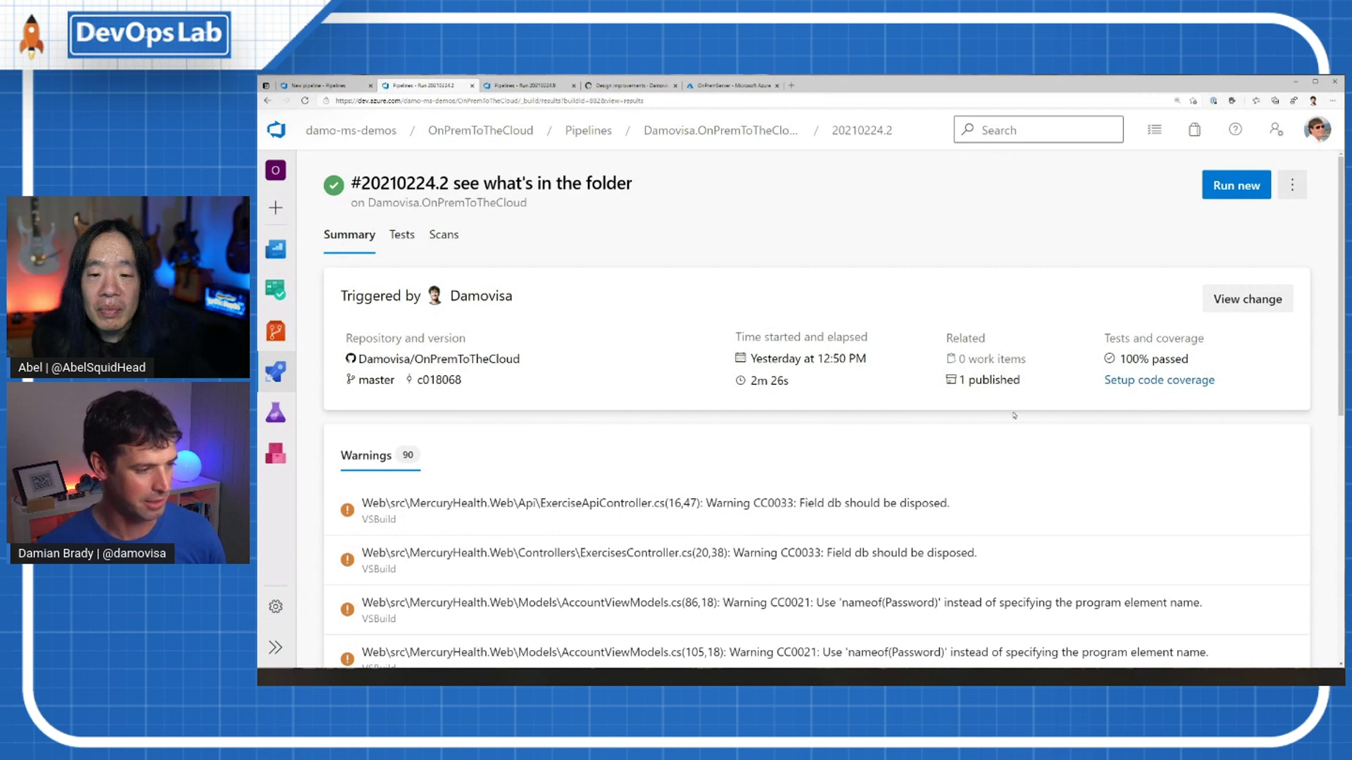
pyautogui.click(985, 381)
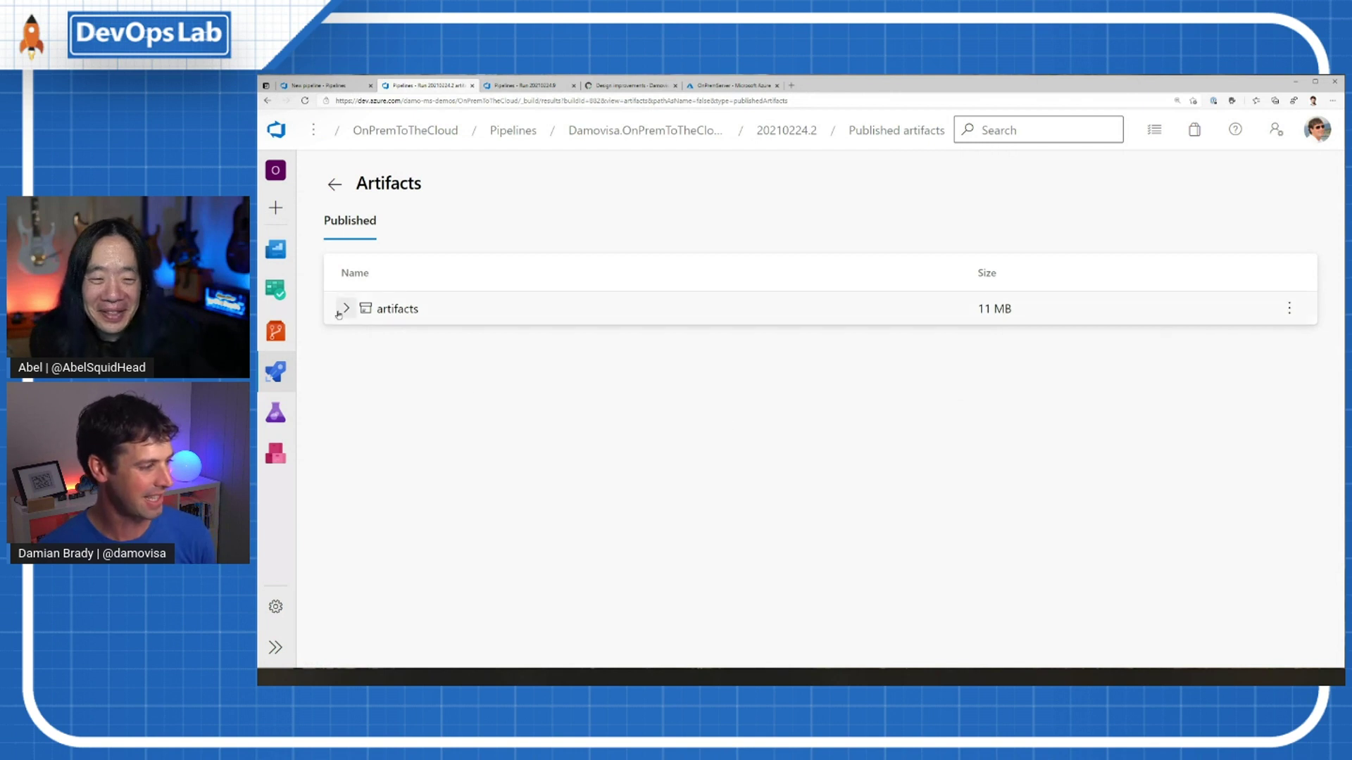
pyautogui.click(345, 309)
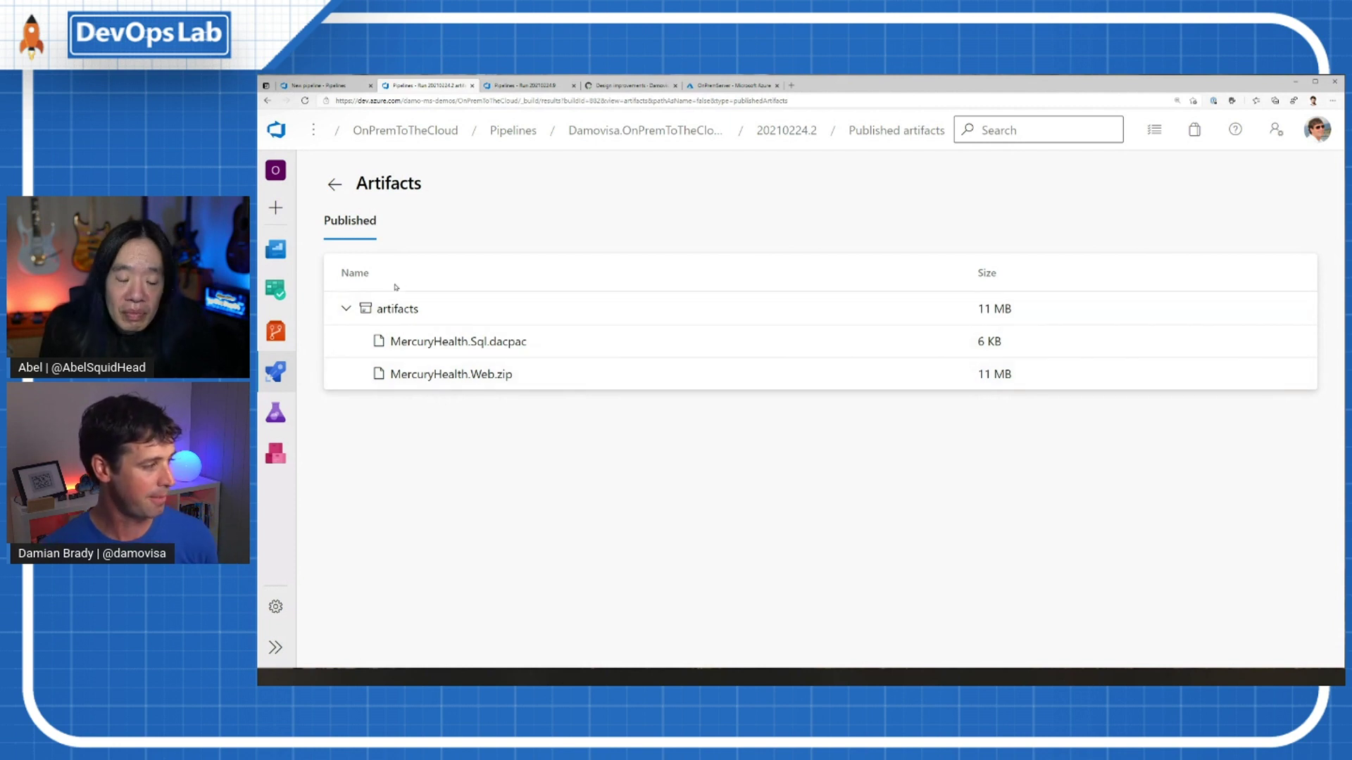
pyautogui.moveTo(276, 371)
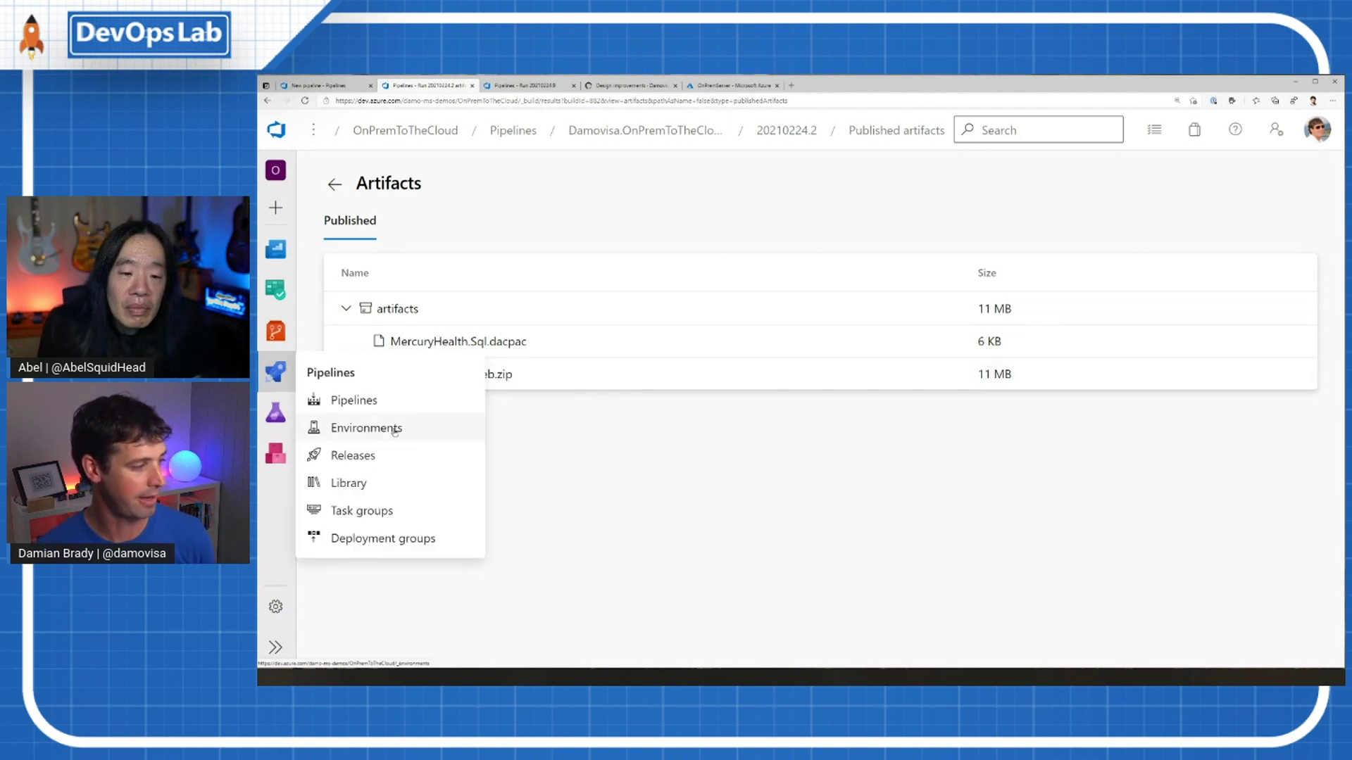
pyautogui.click(367, 428)
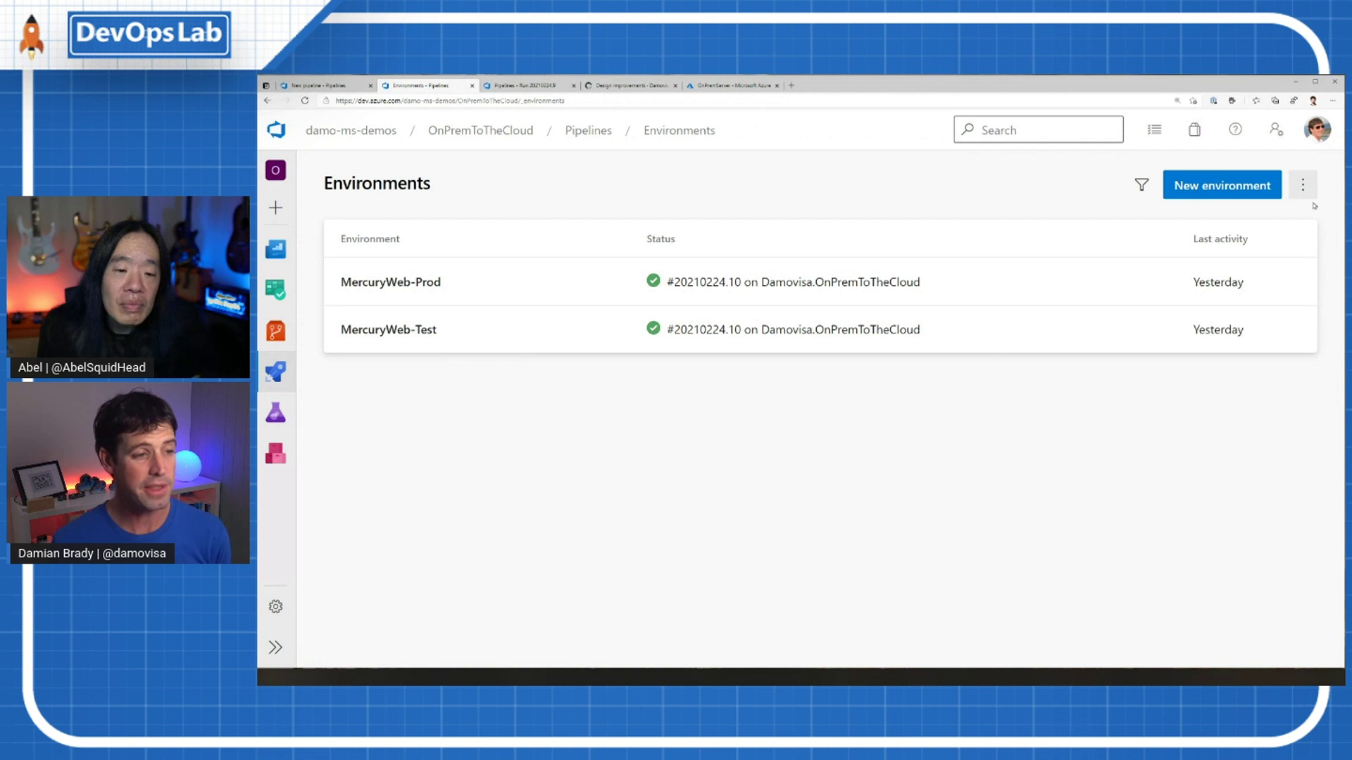
# Create a virtual-machine environment named fkawegjhf and copy its Windows registration script
pyautogui.click(1223, 184)
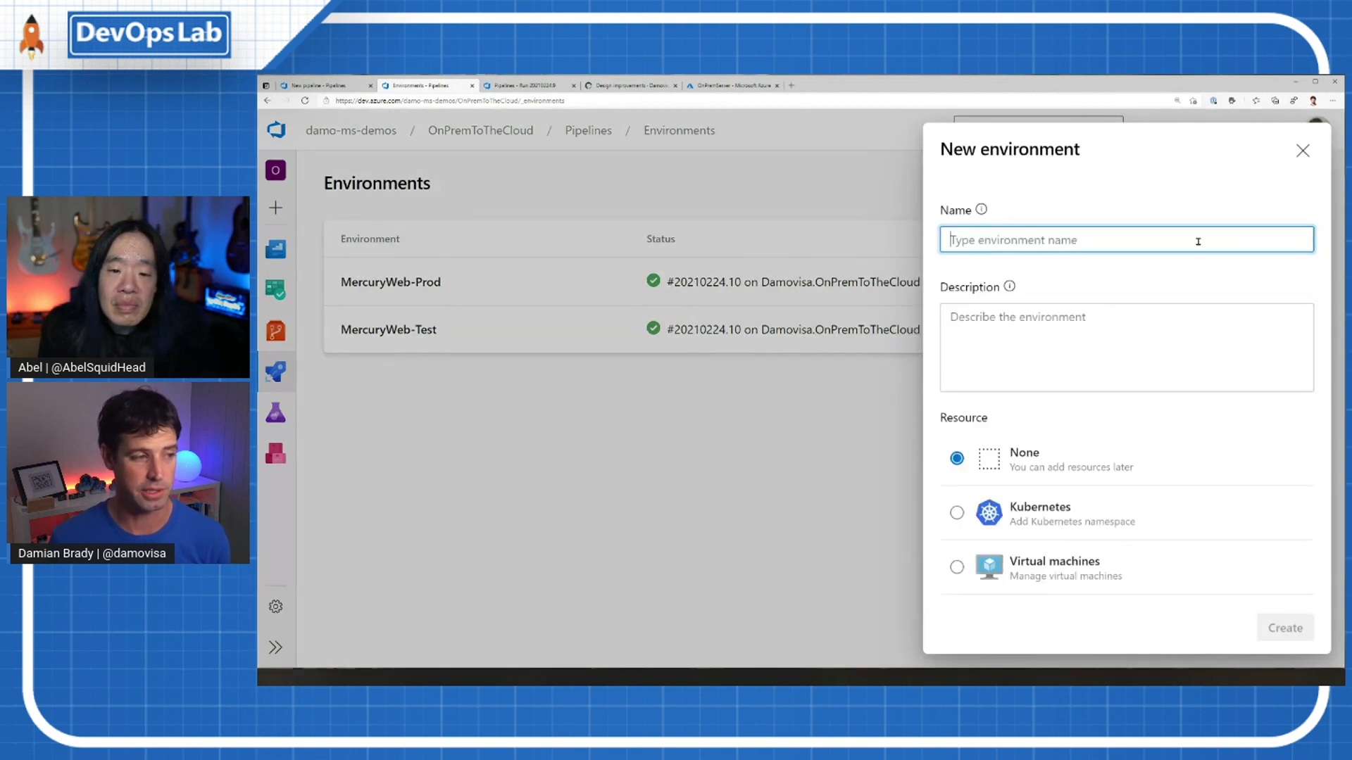
pyautogui.write('fkaweqjhf')
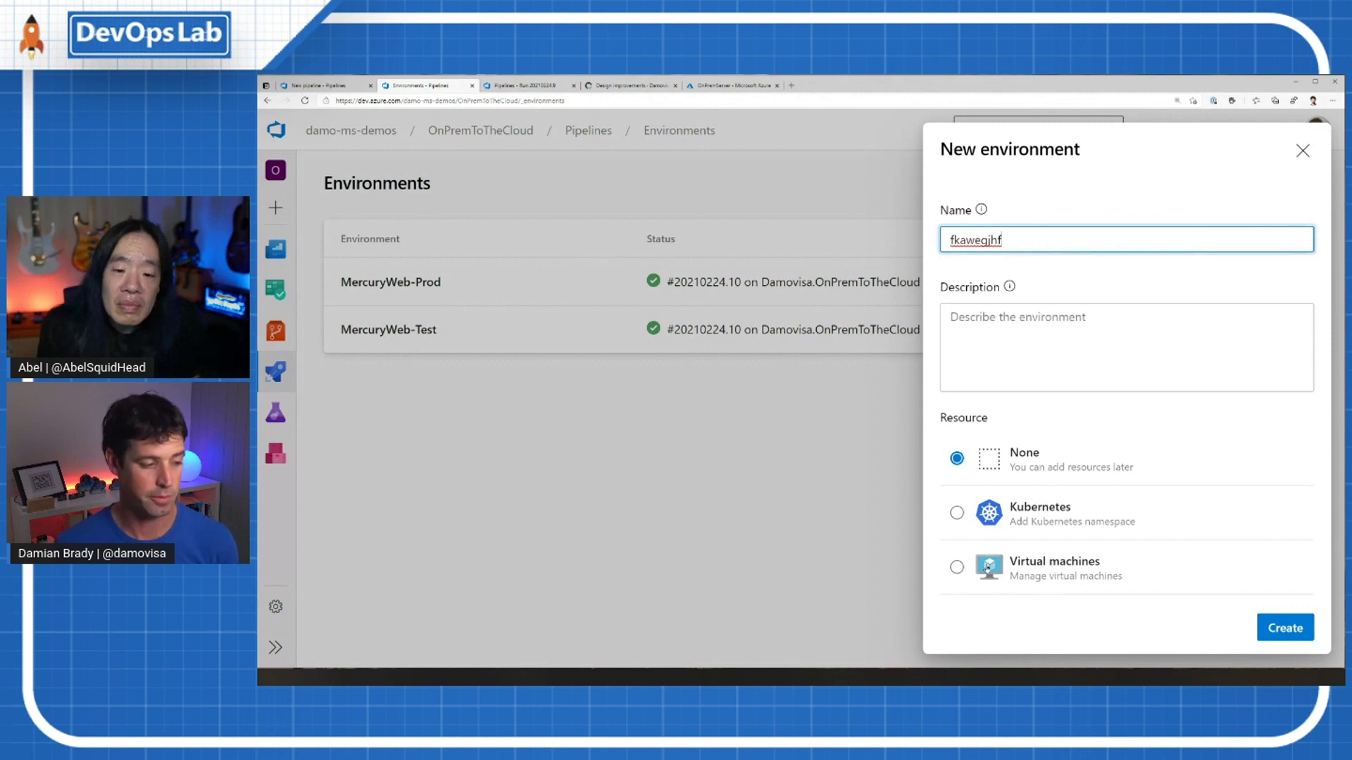
pyautogui.click(956, 568)
pyautogui.click(1289, 628)
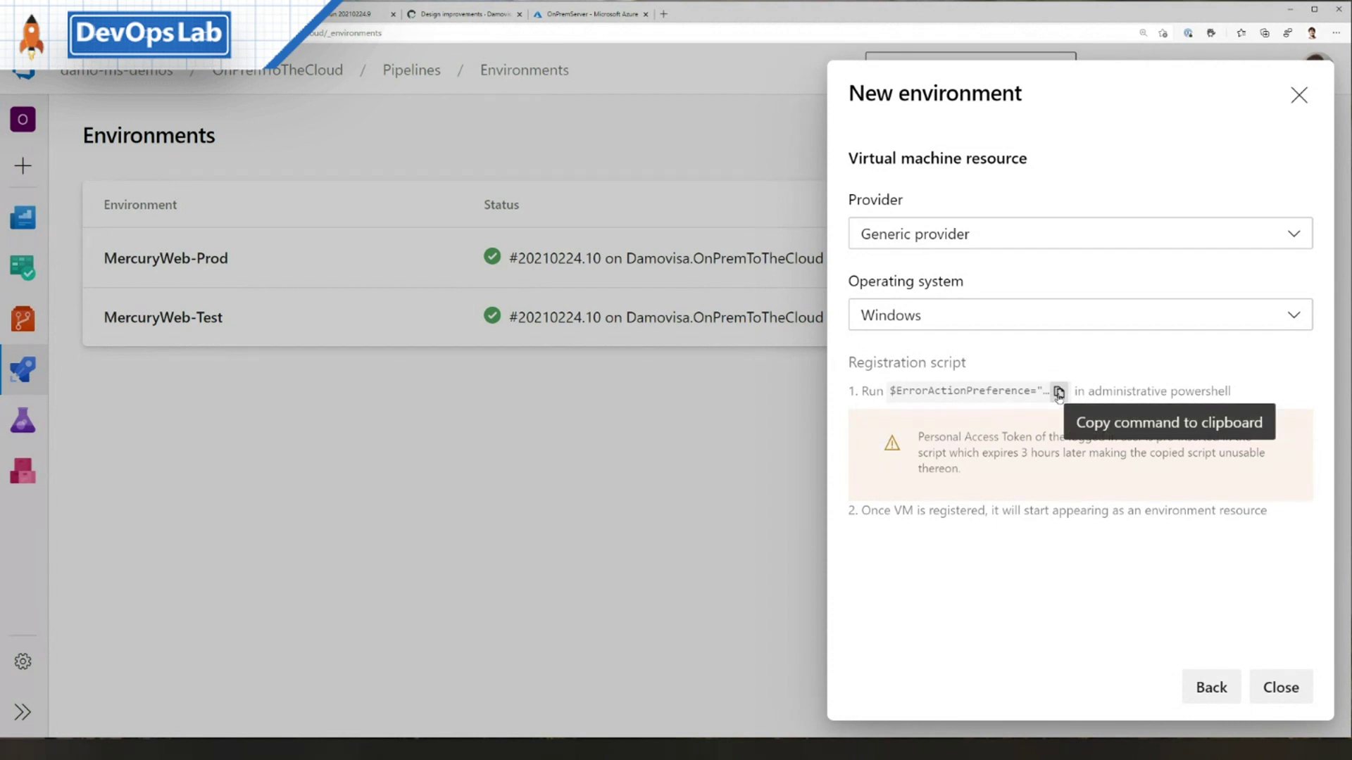
pyautogui.hotkey('alt', 'Tab')
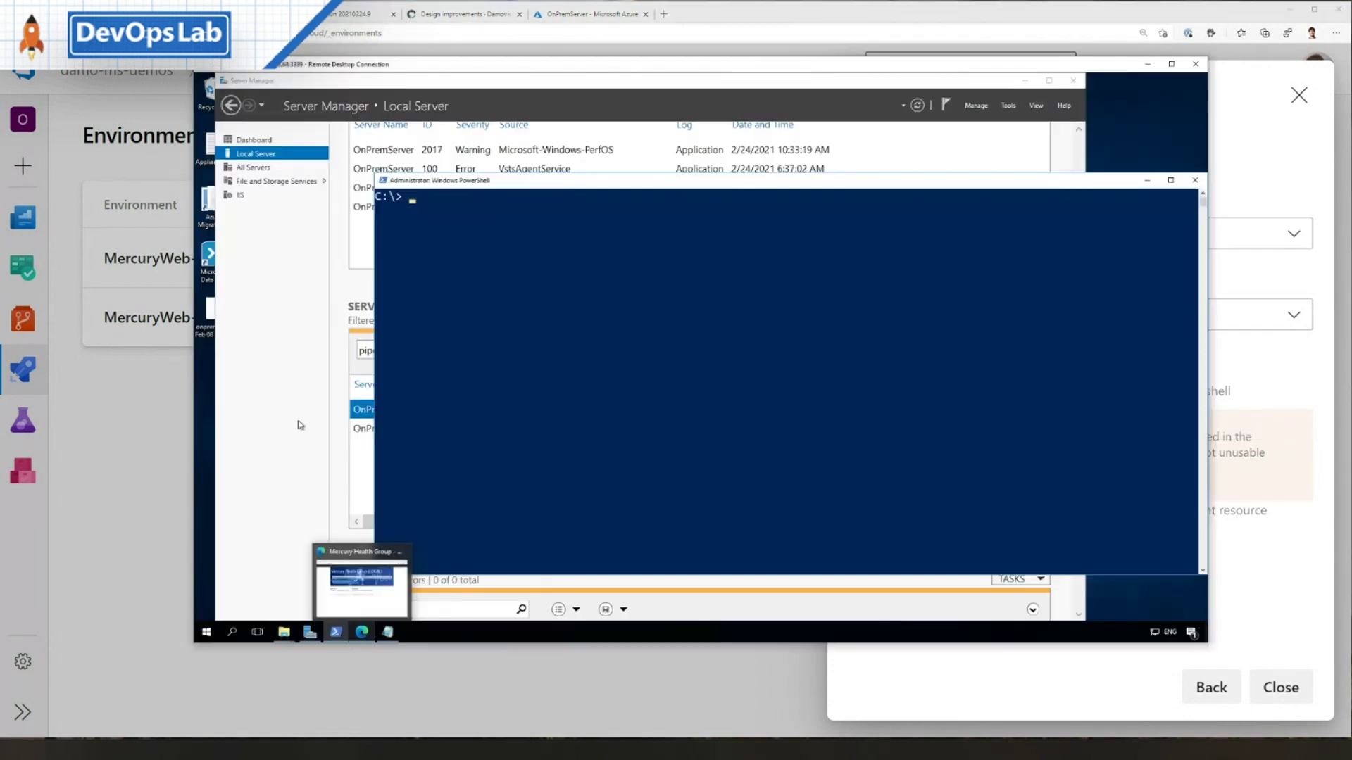
# Paste the registration script into the on-prem server's administrator PowerShell console
pyautogui.moveTo(699, 71); pyautogui.dragTo(671, 77)
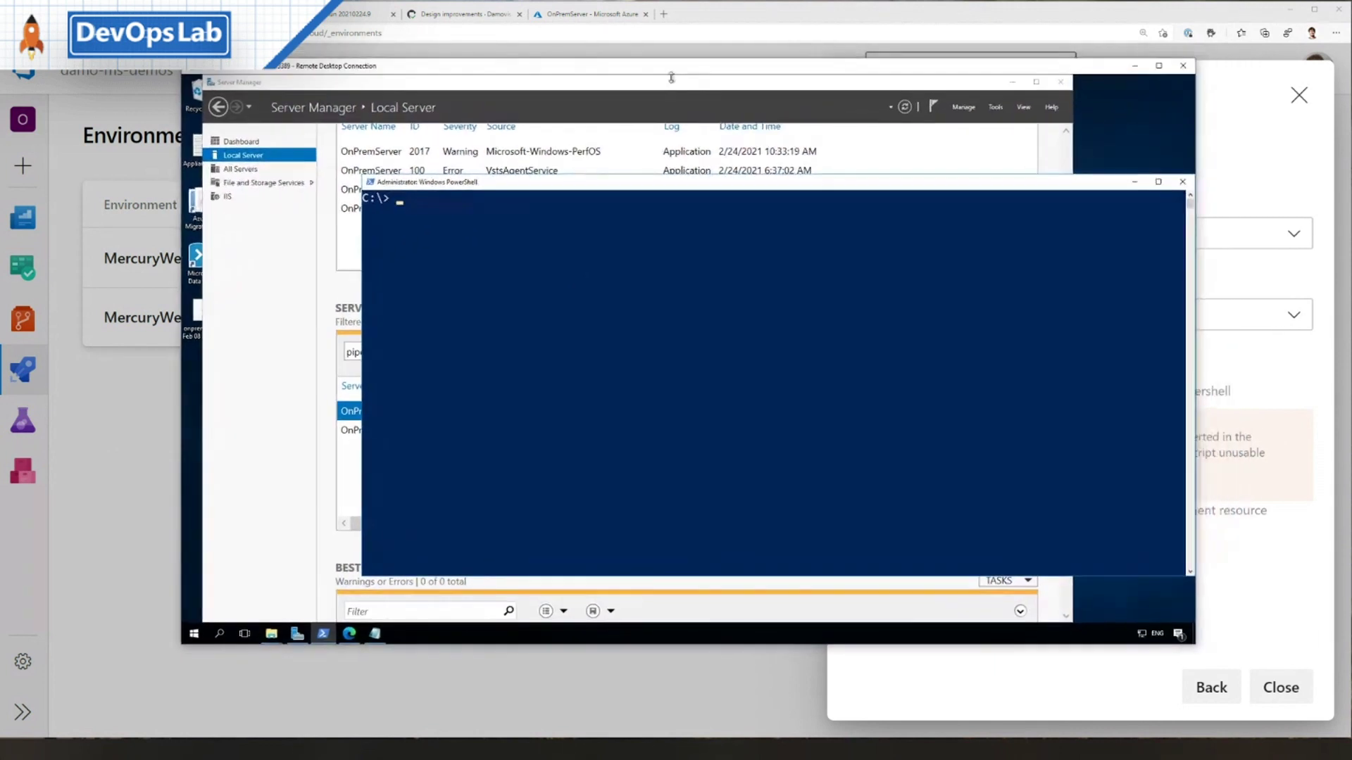
pyautogui.click(442, 203)
pyautogui.press('Escape')
pyautogui.rightClick(516, 280)
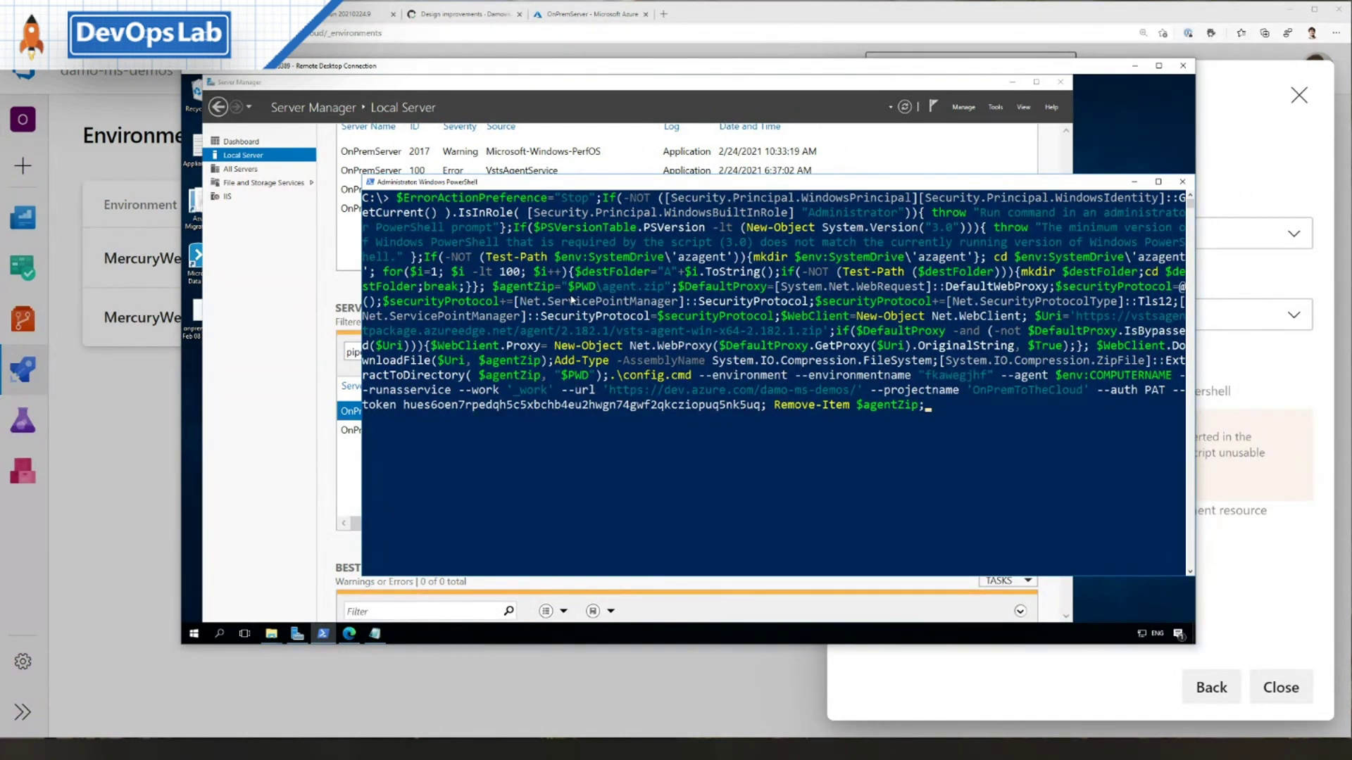
pyautogui.hotkey('alt', 'Tab')
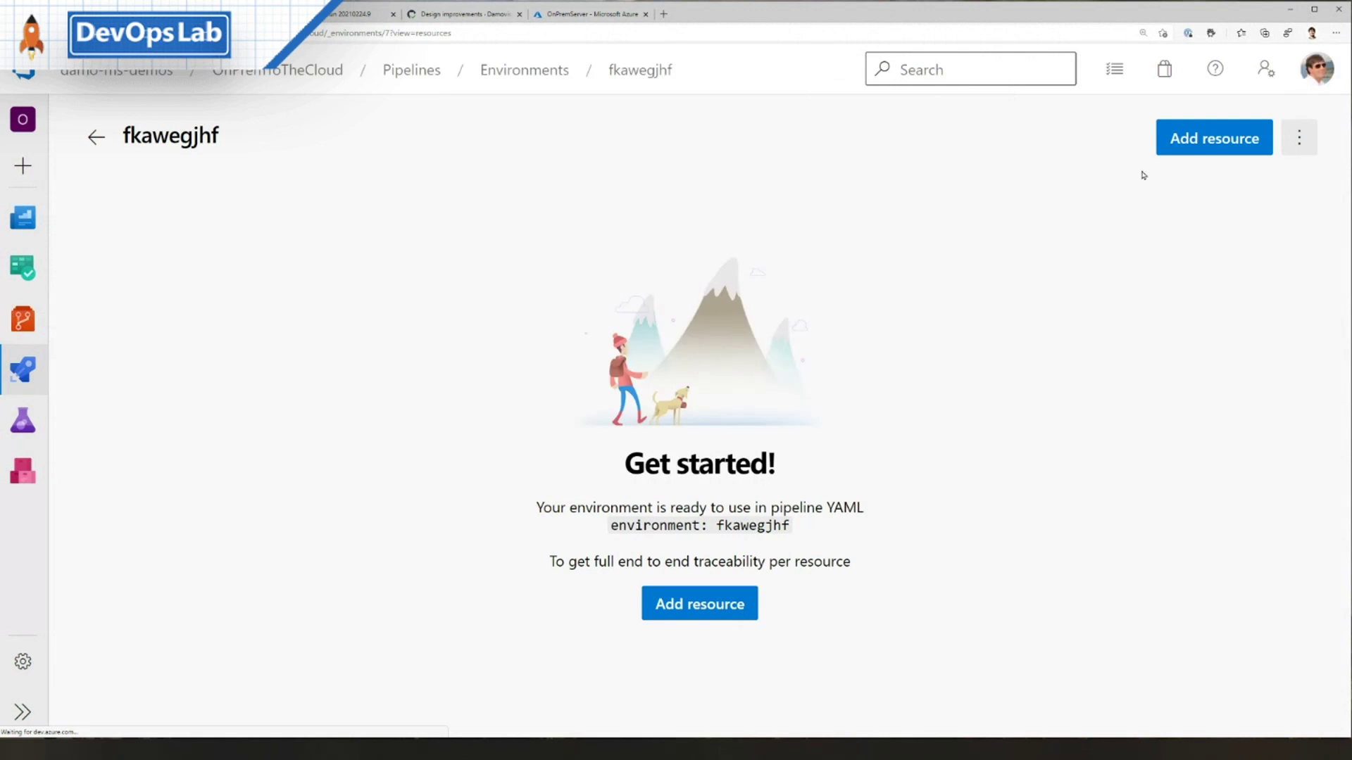
# Delete the fkawegjhf environment and open MercuryWeb-Test with its OnPremServer resource
pyautogui.click(1300, 138)
pyautogui.click(1142, 304)
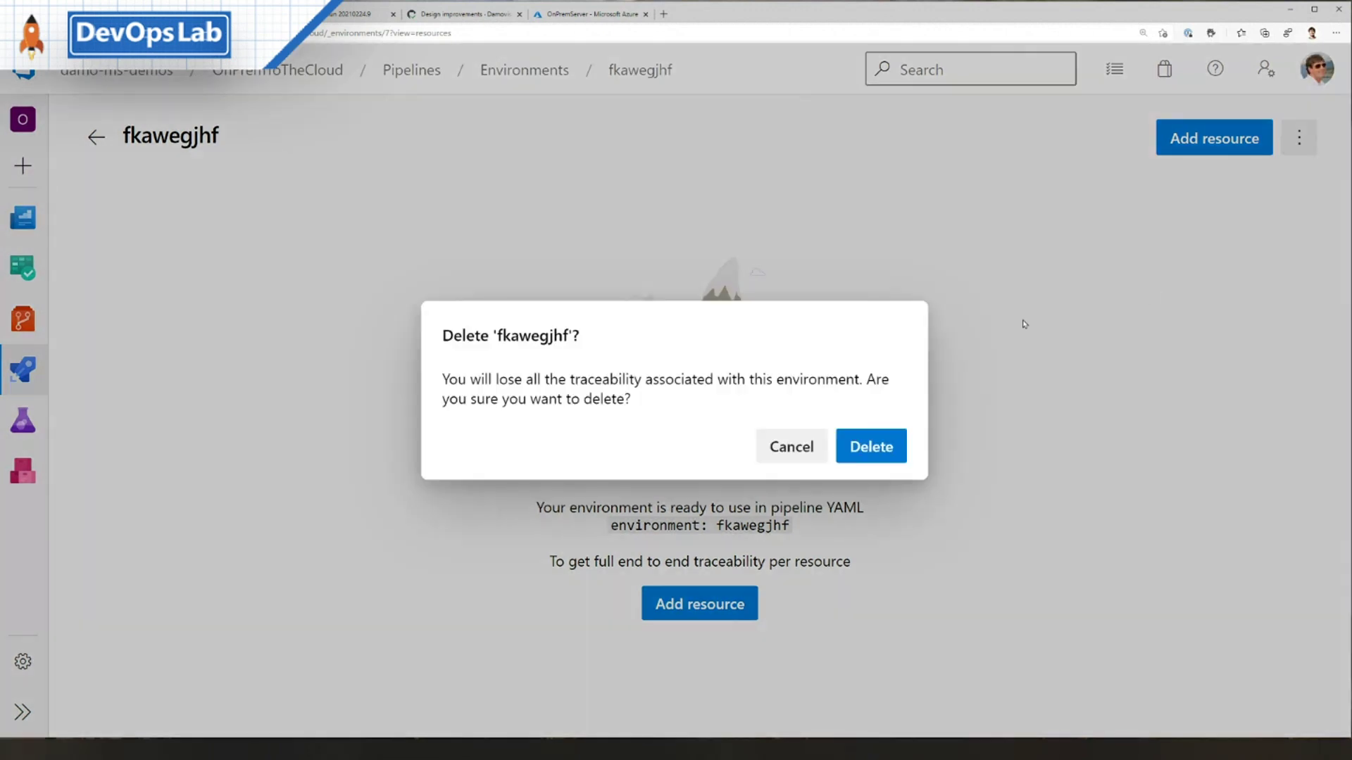
pyautogui.click(872, 447)
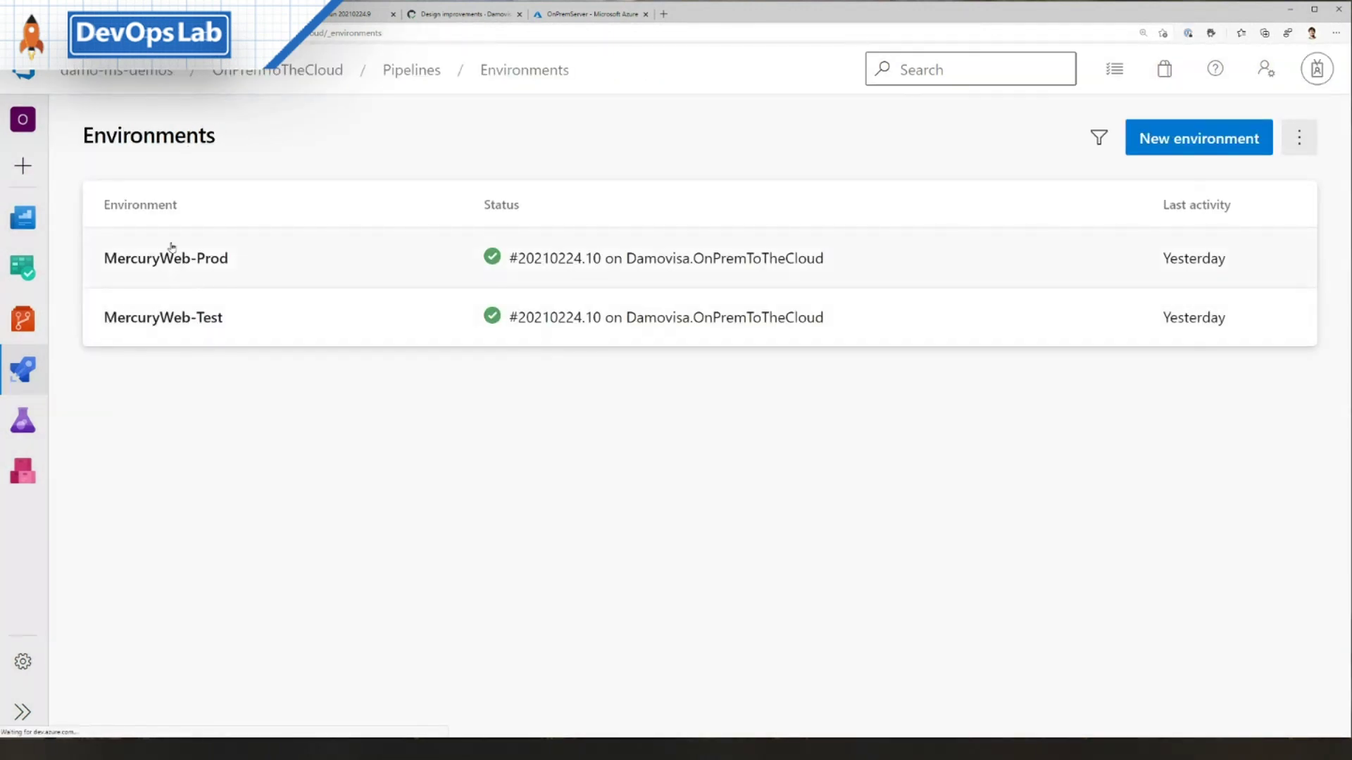
pyautogui.click(196, 317)
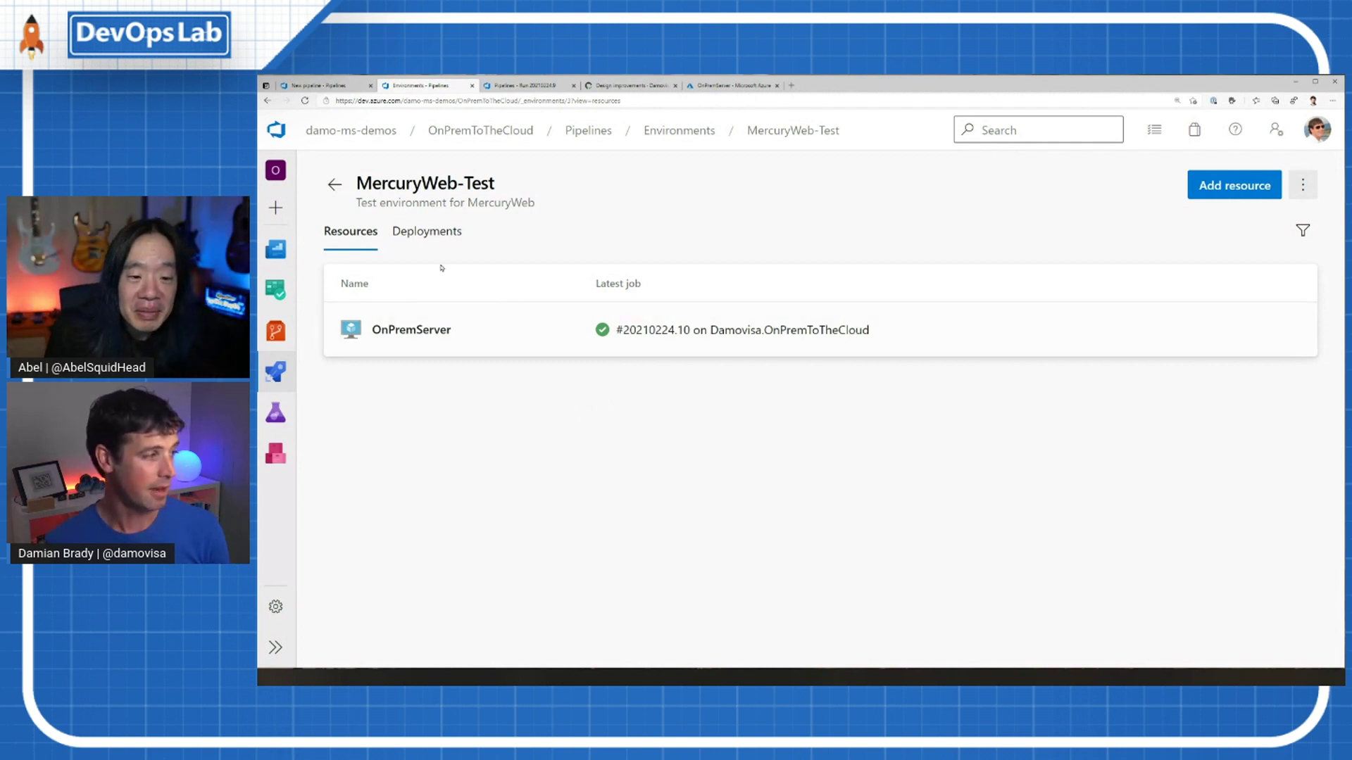
# Review MercuryWeb-Prod's one-approver approval check, then open the Library's variable groups
pyautogui.click(335, 184)
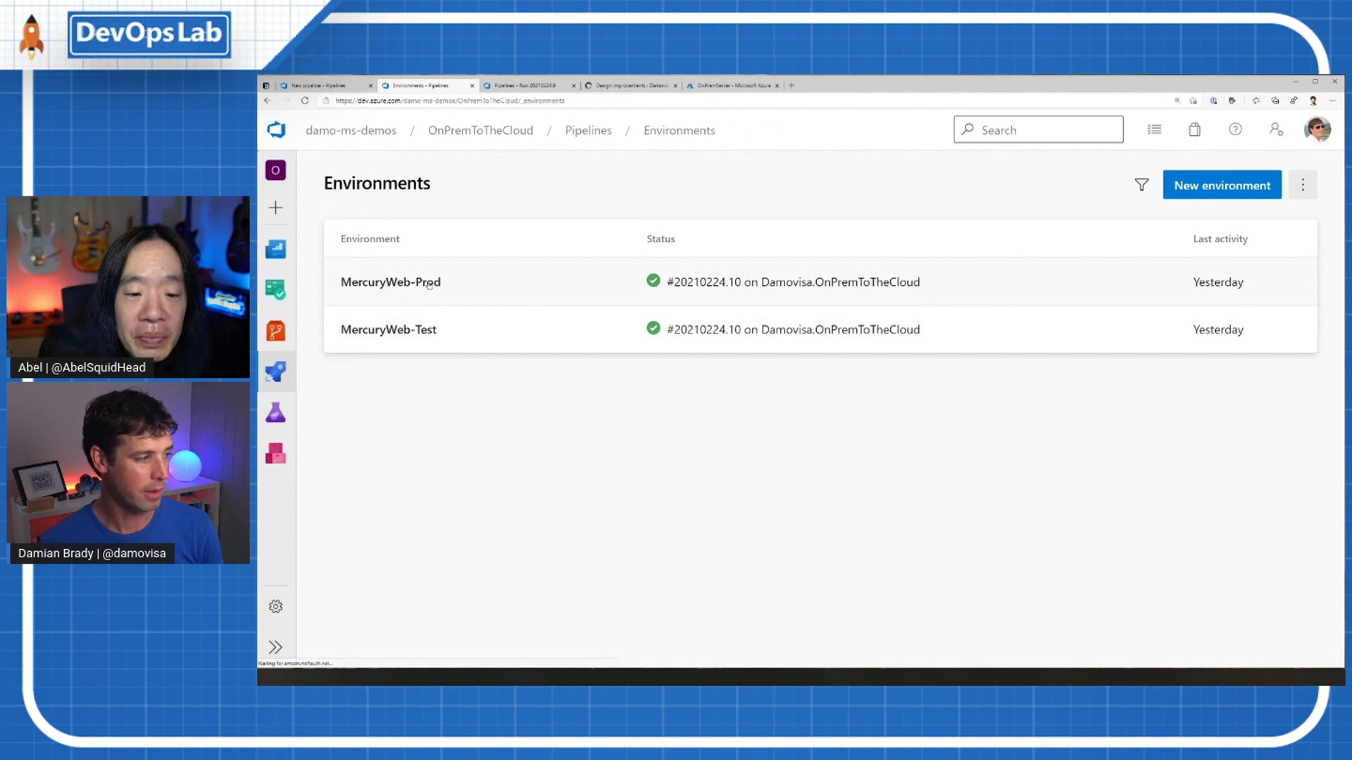
pyautogui.click(402, 287)
pyautogui.click(1303, 186)
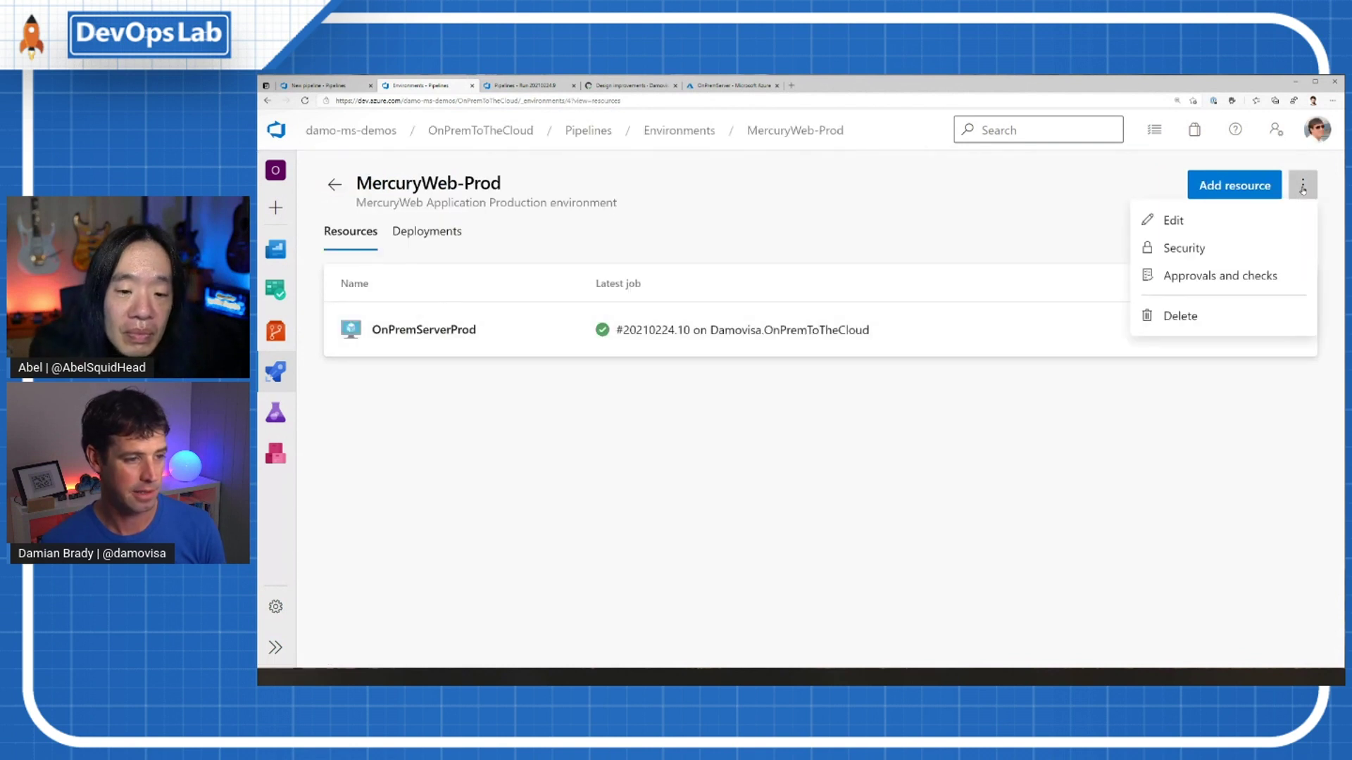
pyautogui.click(1220, 276)
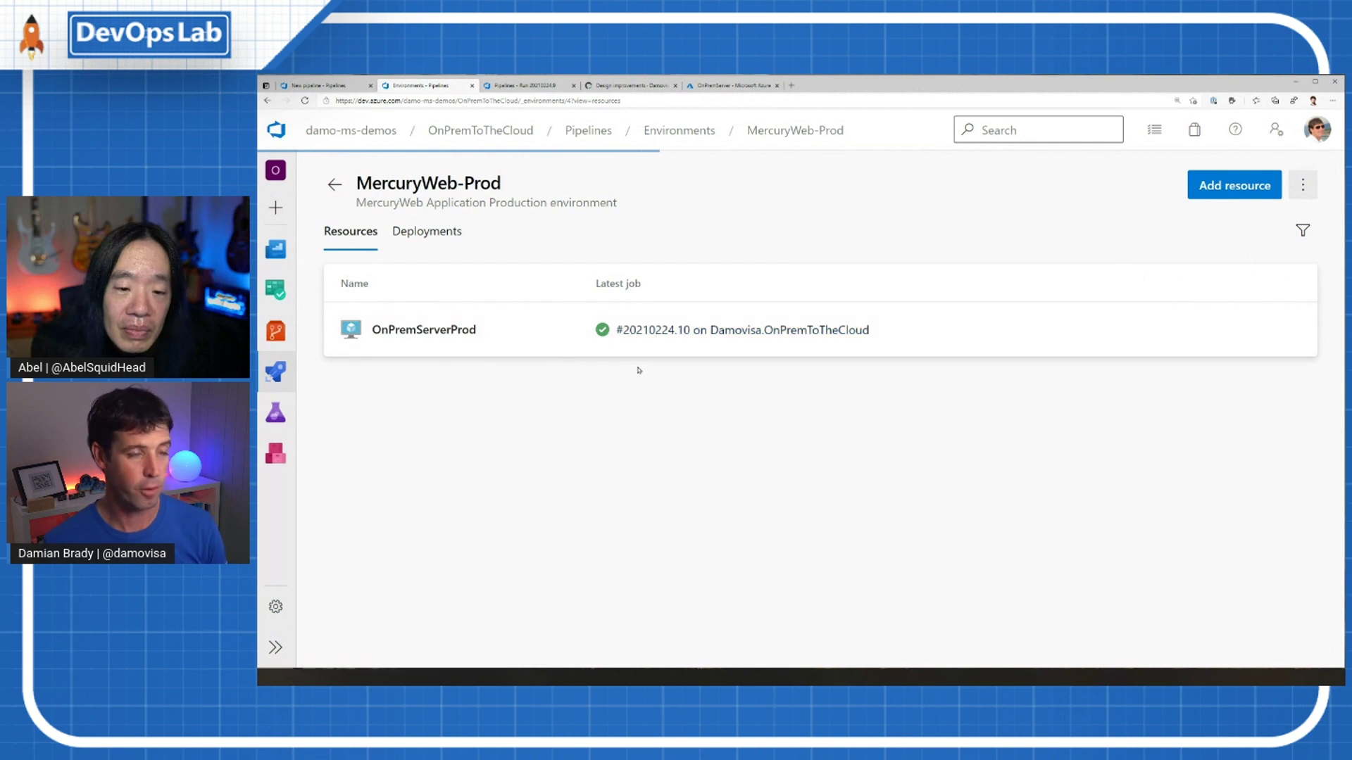
pyautogui.moveTo(615, 281)
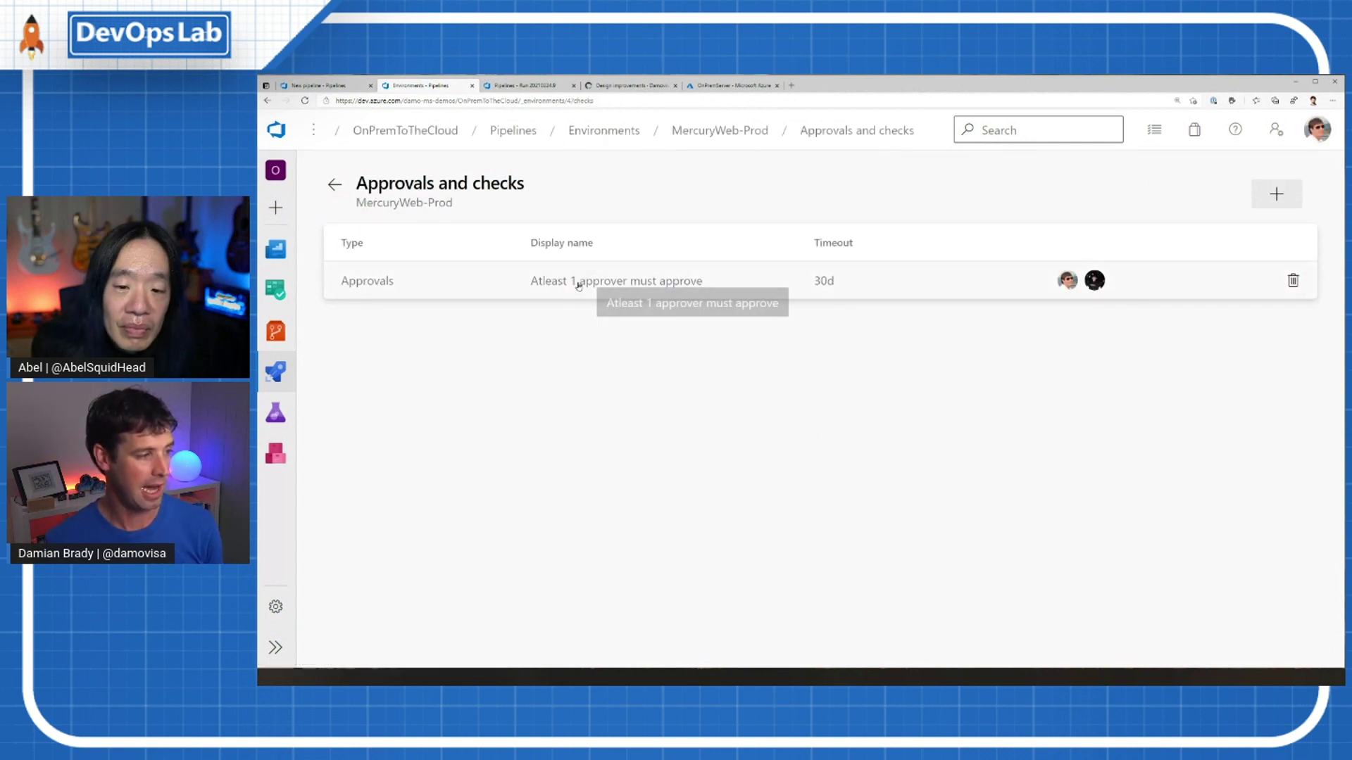
pyautogui.click(596, 285)
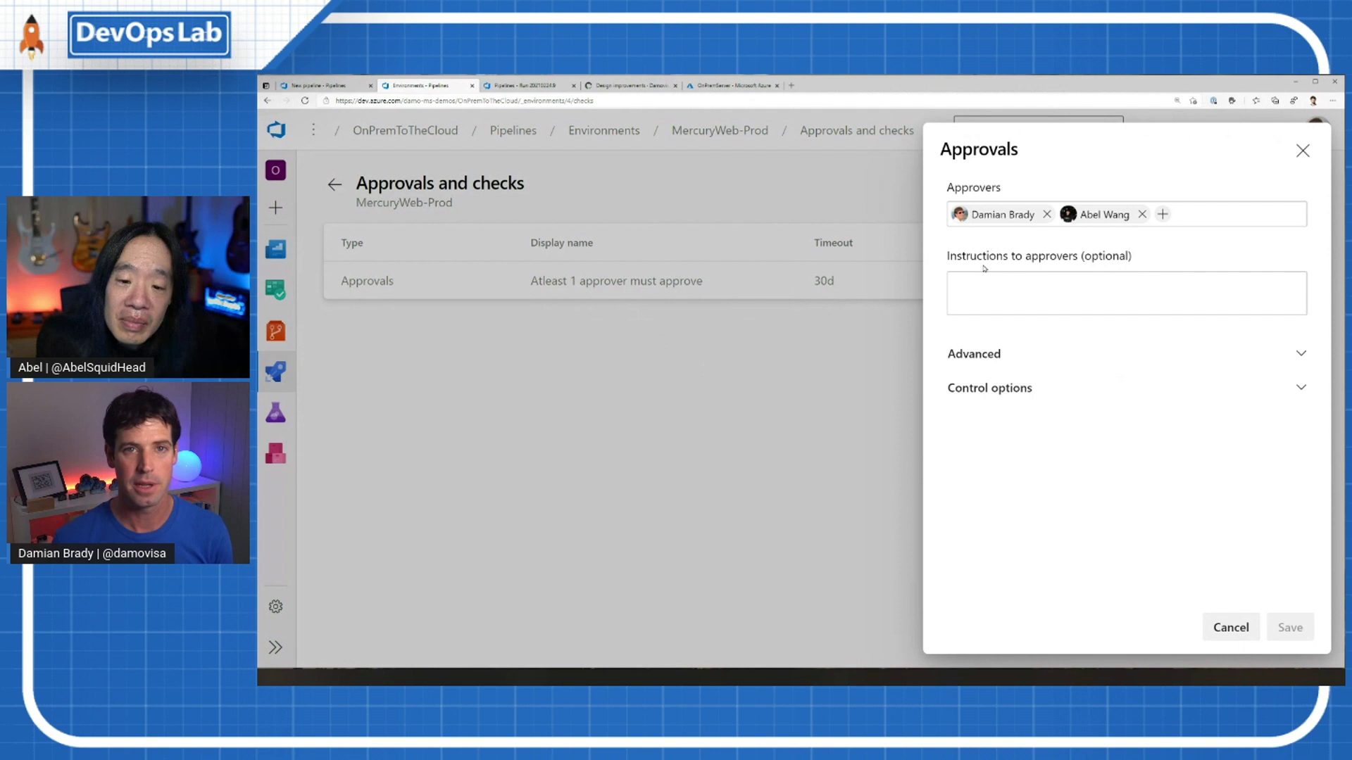
pyautogui.click(1303, 152)
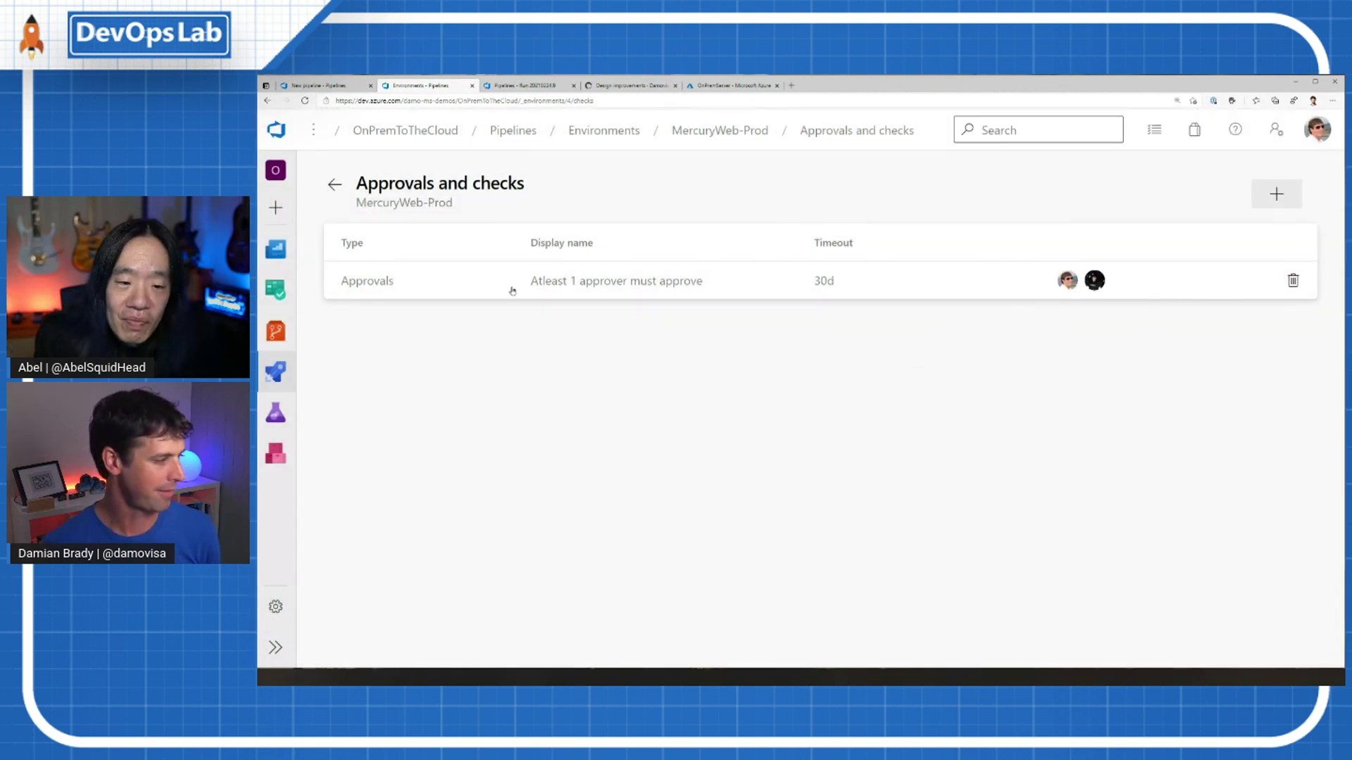
pyautogui.click(349, 483)
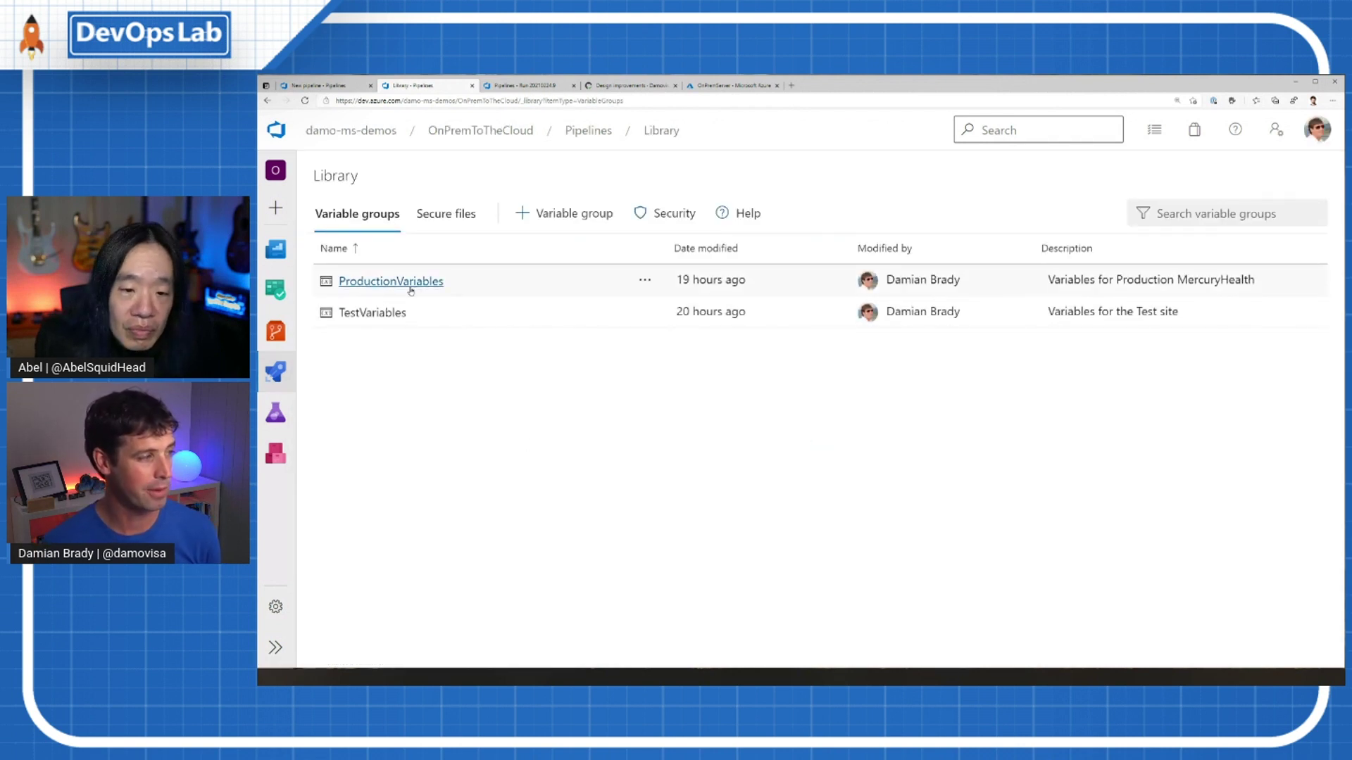
pyautogui.moveTo(372, 311)
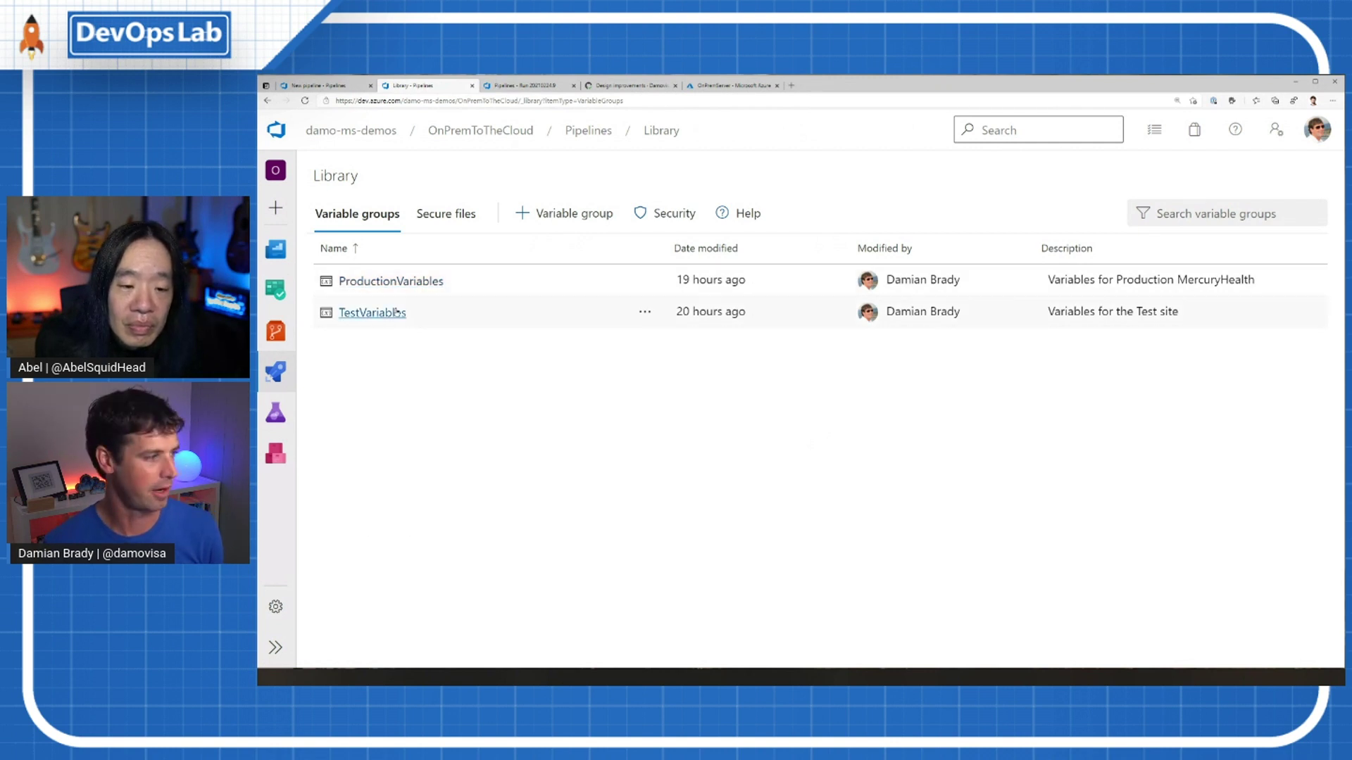
# Review the databaseName and websiteName values in the TestVariables variable group
pyautogui.click(400, 314)
pyautogui.scroll(-1, 486, 523)
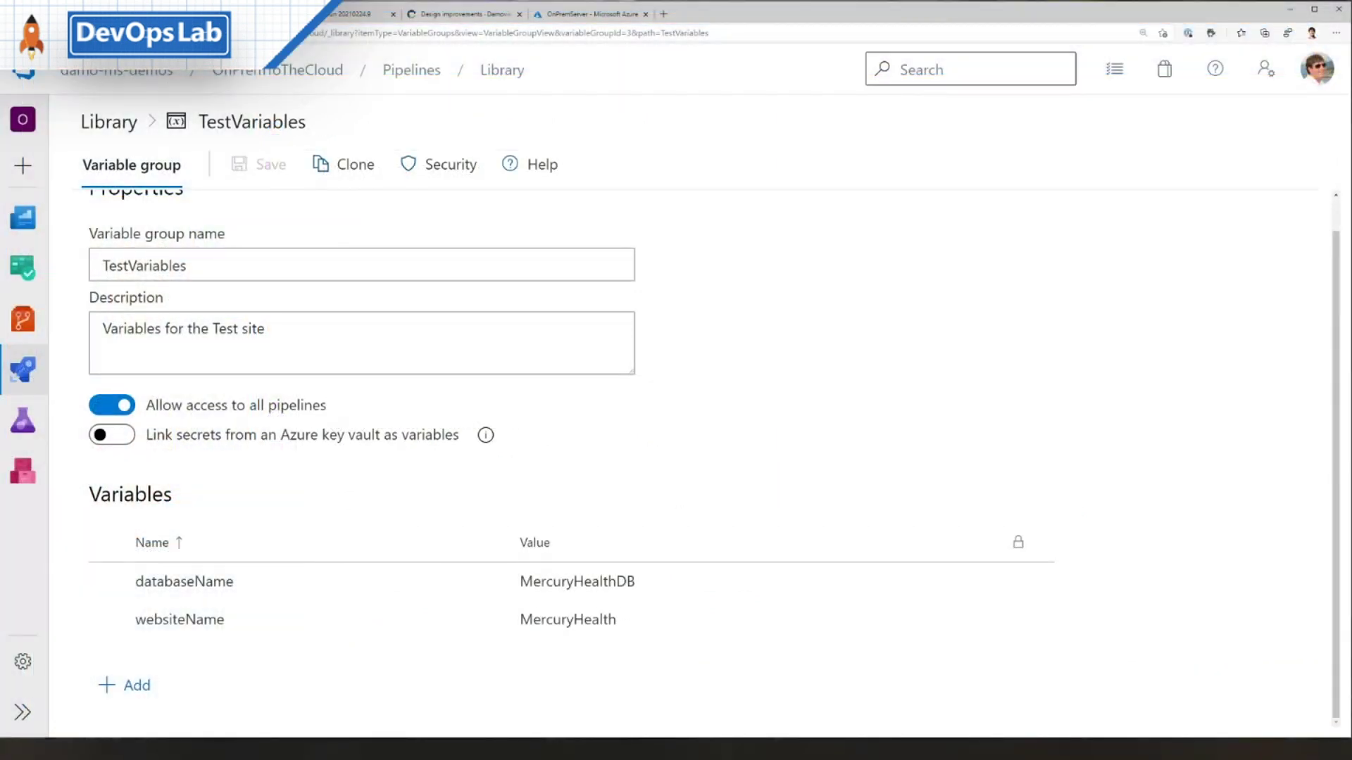
pyautogui.hotkey('alt', 'Tab')
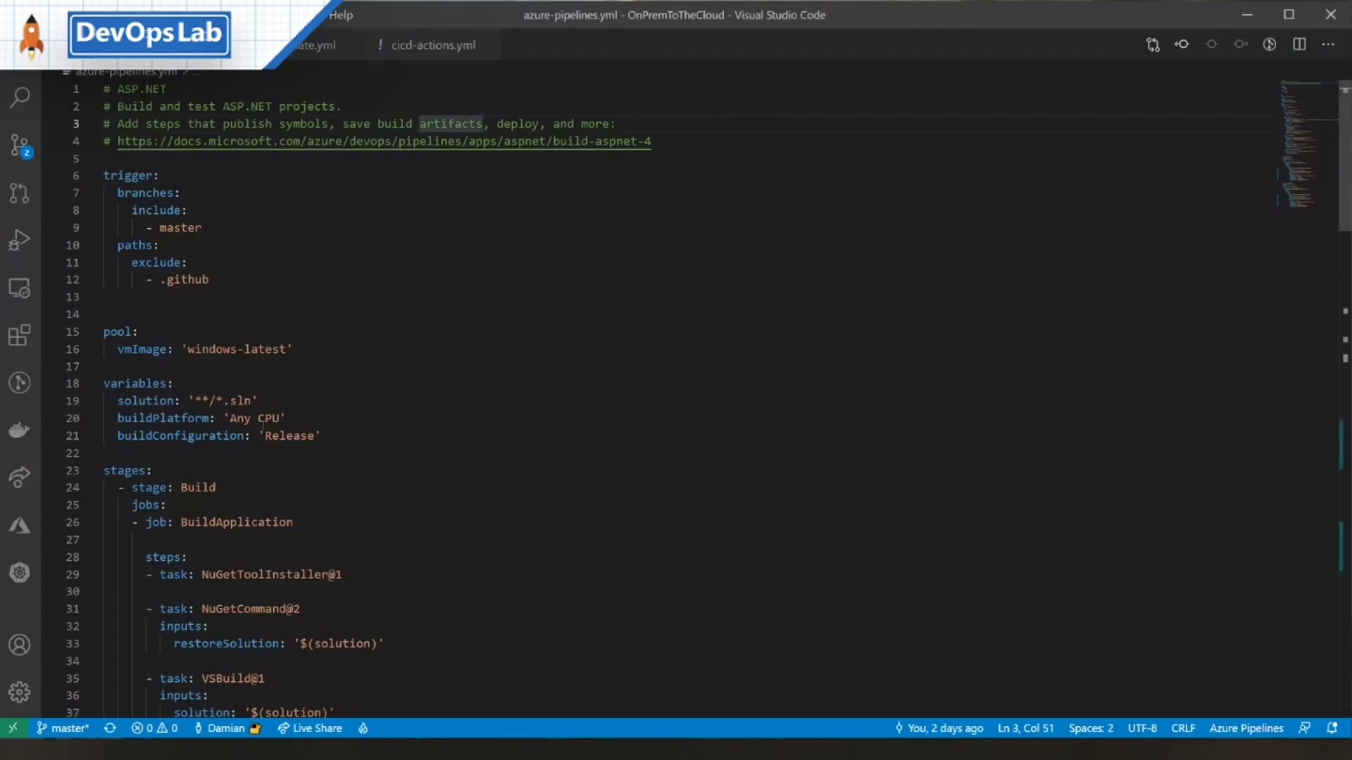
# Walk through the master trigger, .github path exclusion, windows-latest image and Build stage jobs
pyautogui.click(161, 227)
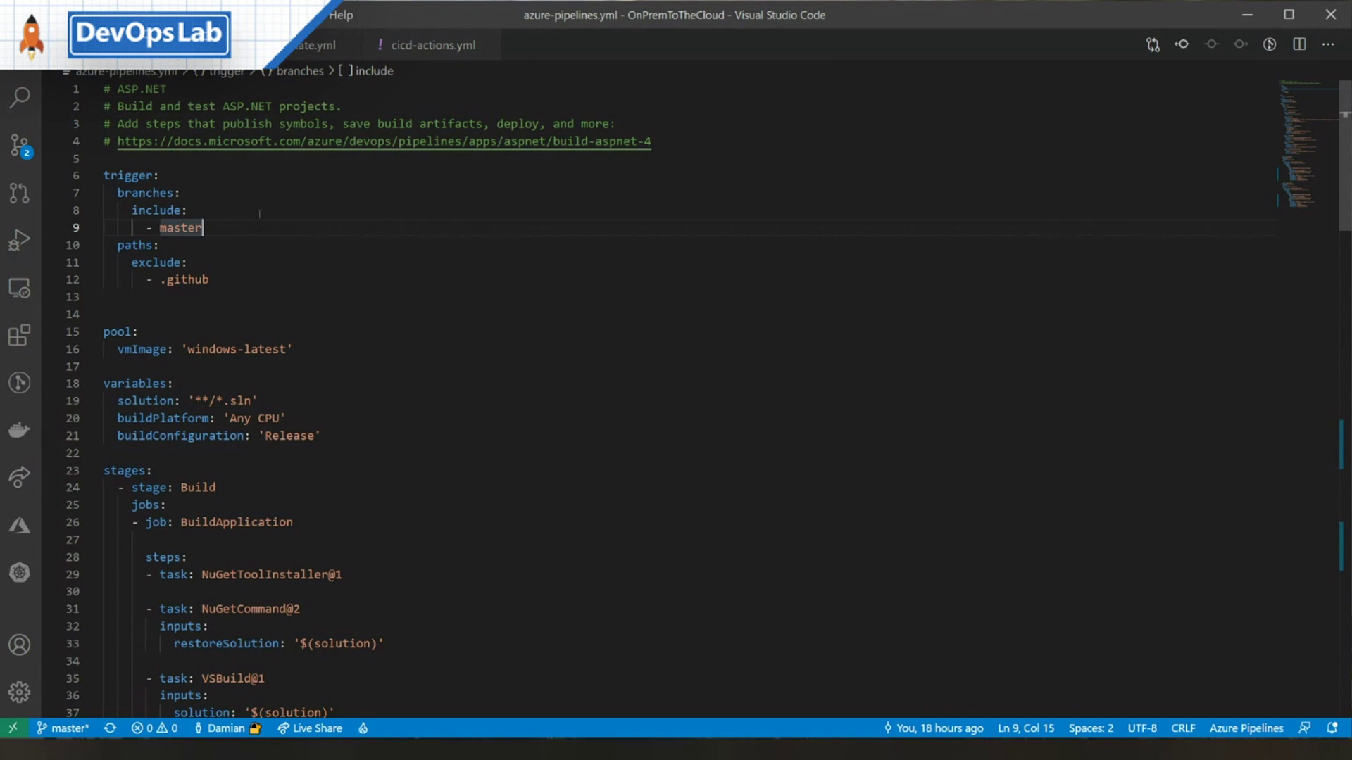
pyautogui.scroll(-1, 676, 380)
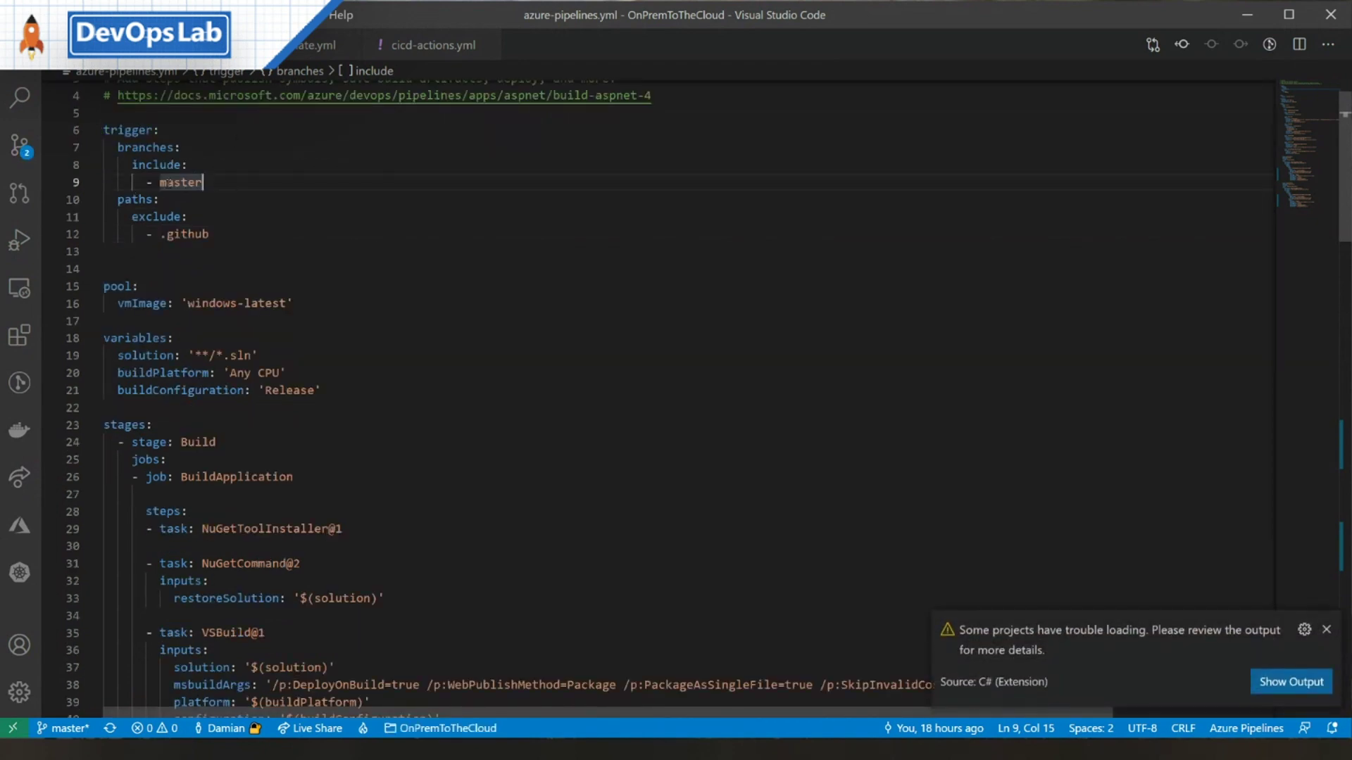
pyautogui.click(236, 229)
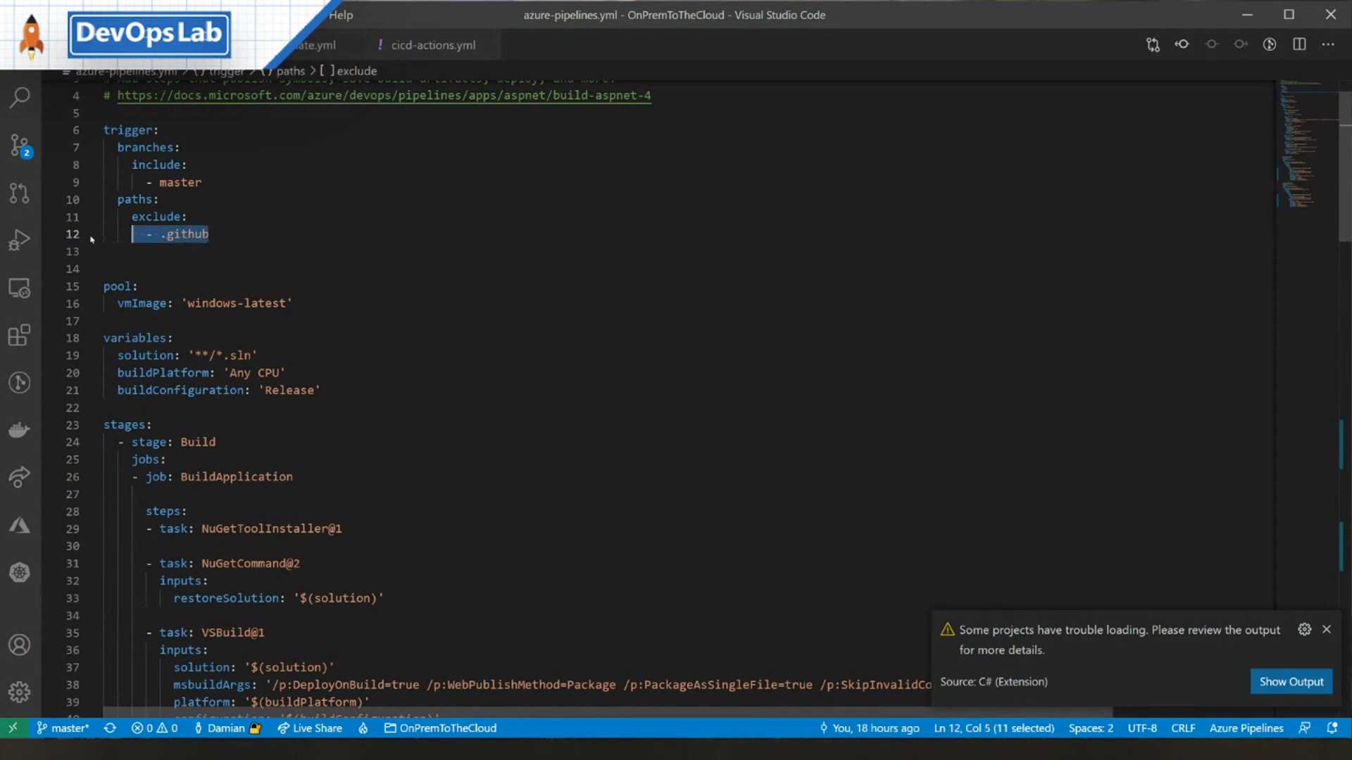
pyautogui.click(260, 250)
pyautogui.scroll(-1, 270, 237)
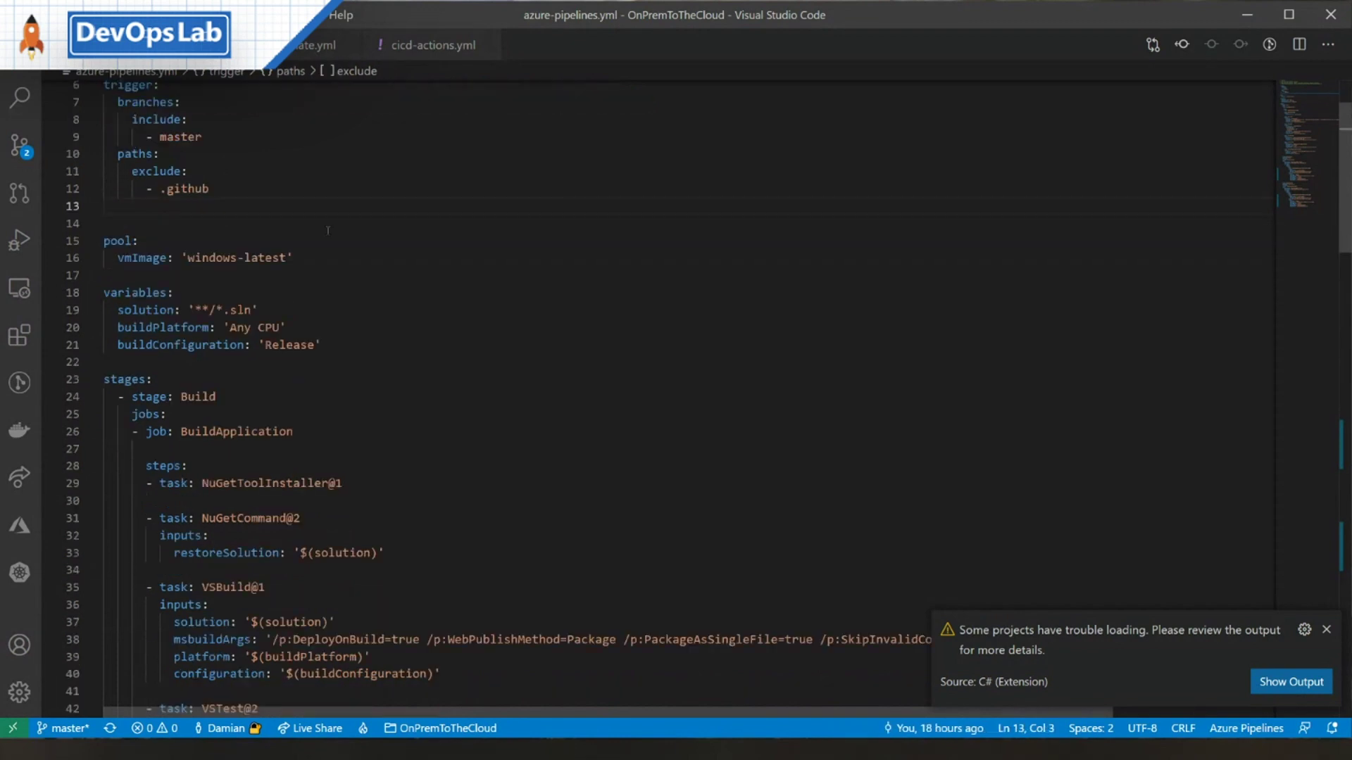
pyautogui.scroll(-1, 676, 381)
pyautogui.click(296, 211)
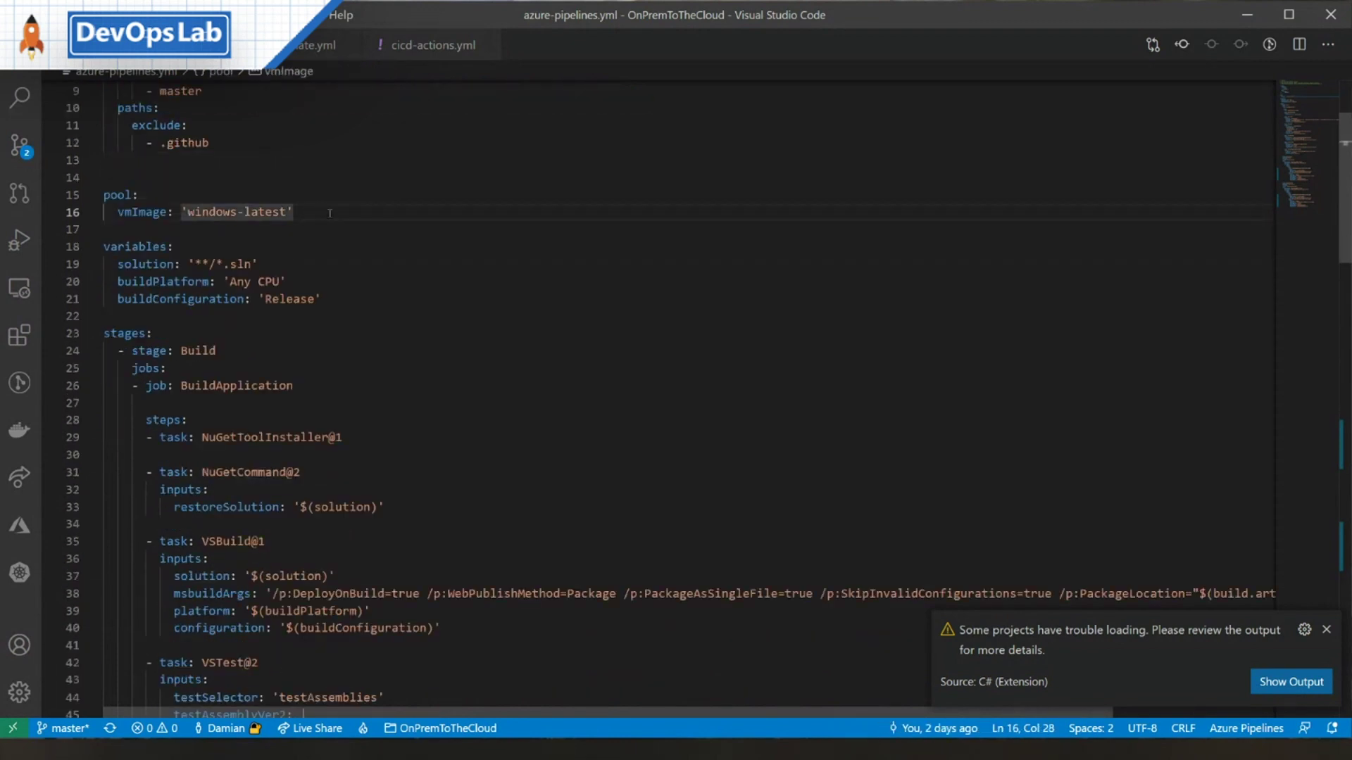
pyautogui.scroll(-1, 676, 380)
pyautogui.click(154, 254)
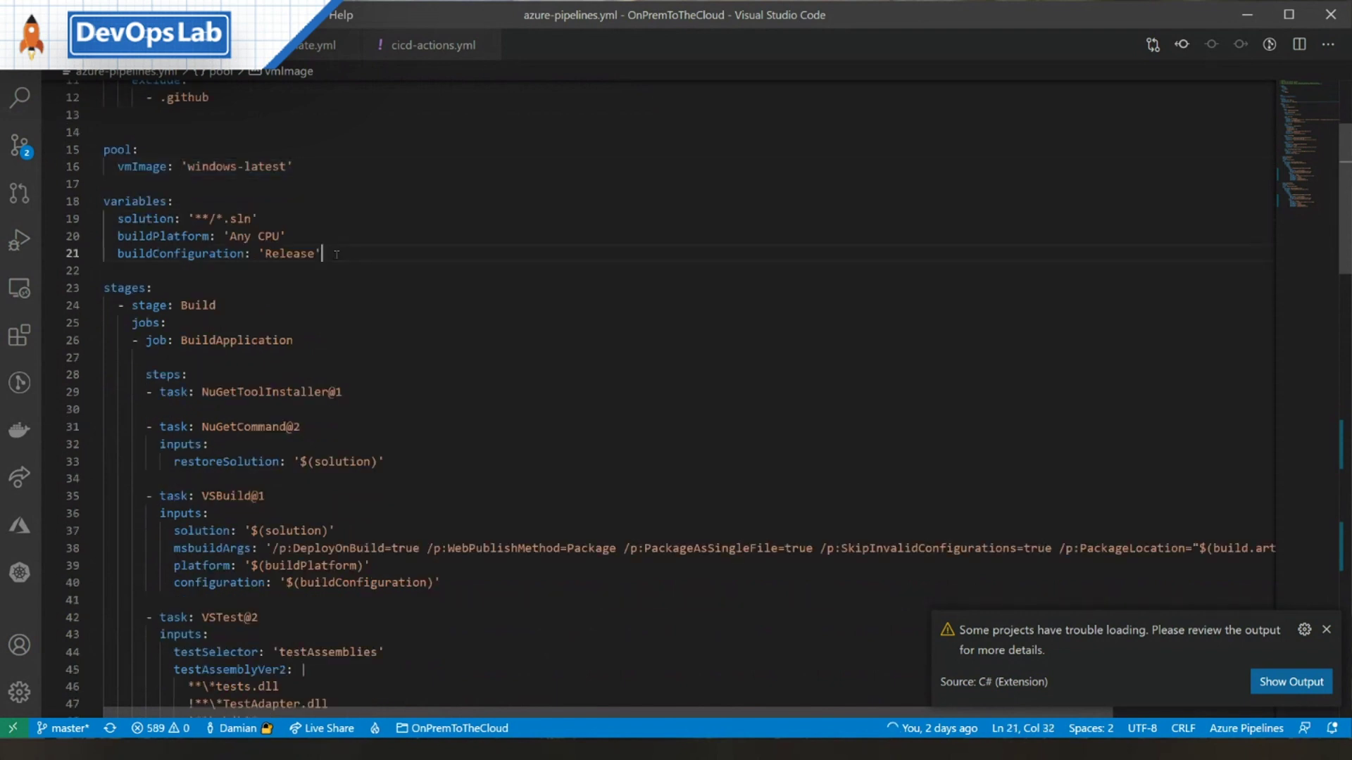
pyautogui.scroll(-2, 676, 380)
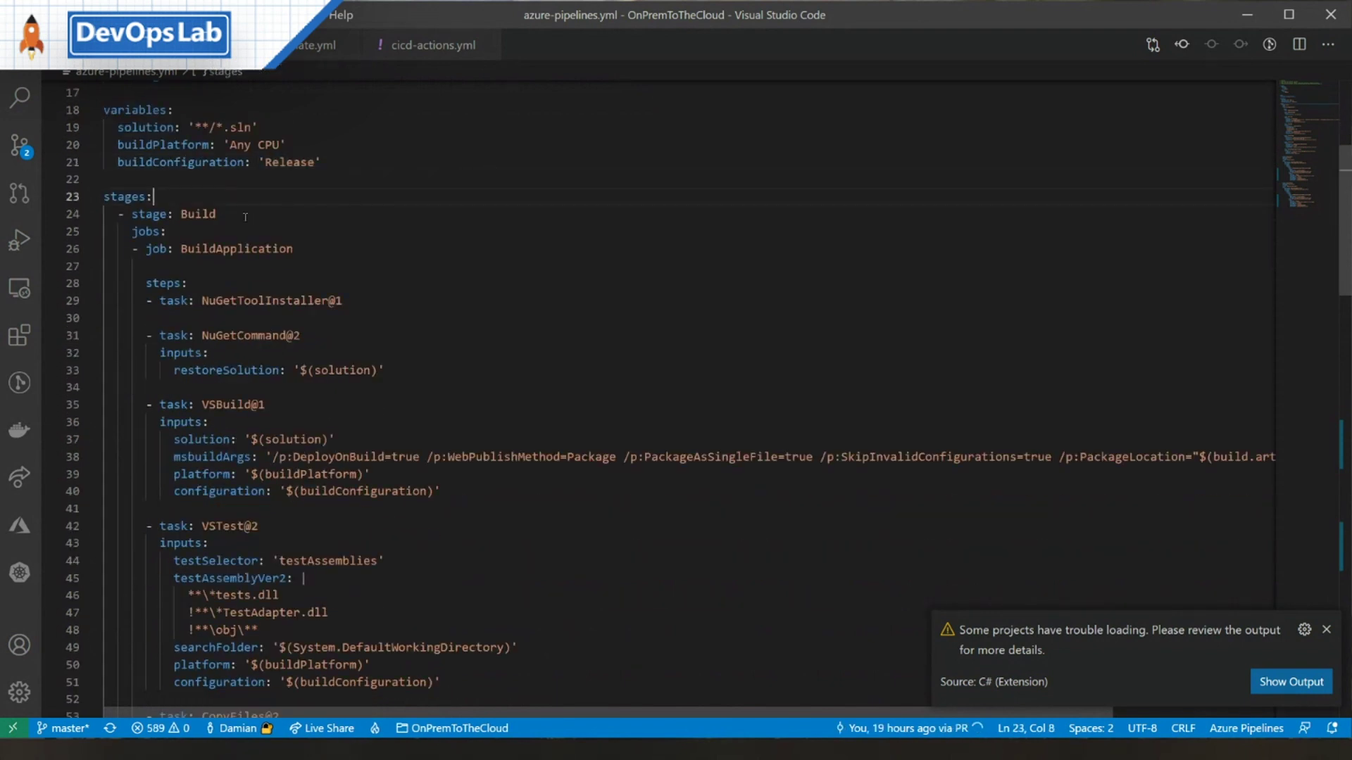
pyautogui.click(131, 197)
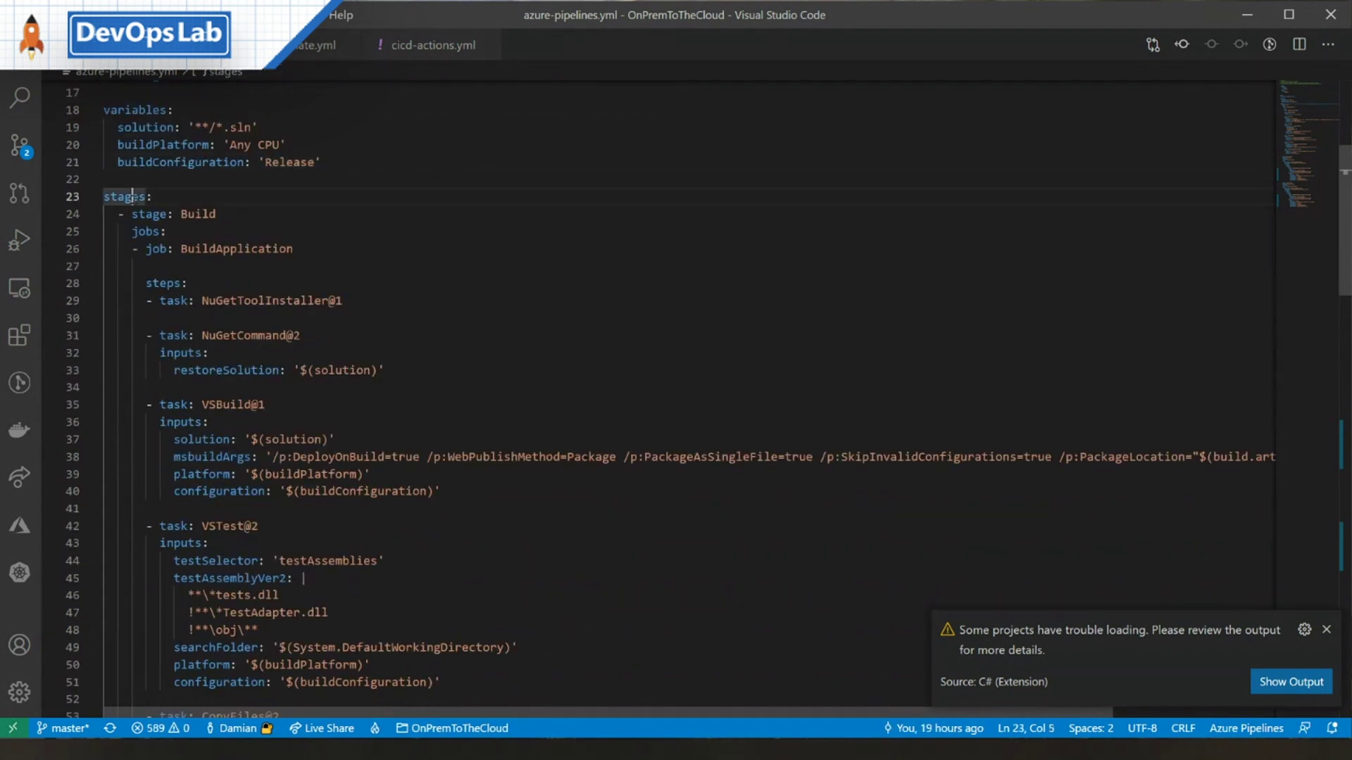
pyautogui.click(146, 232)
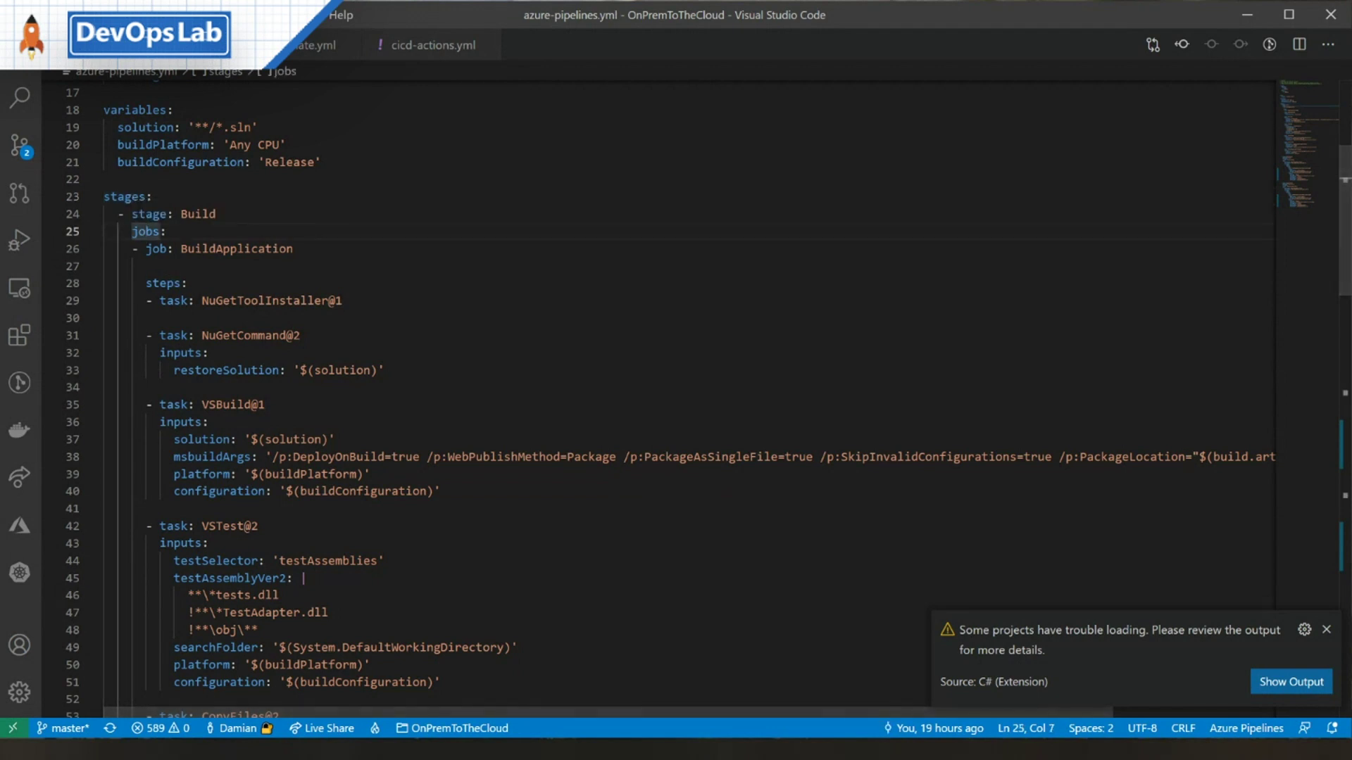
# Glance over the generated ASP.NET review YAML's steps list, then return to azure-pipelines.yml
pyautogui.hotkey('alt', 'Tab')
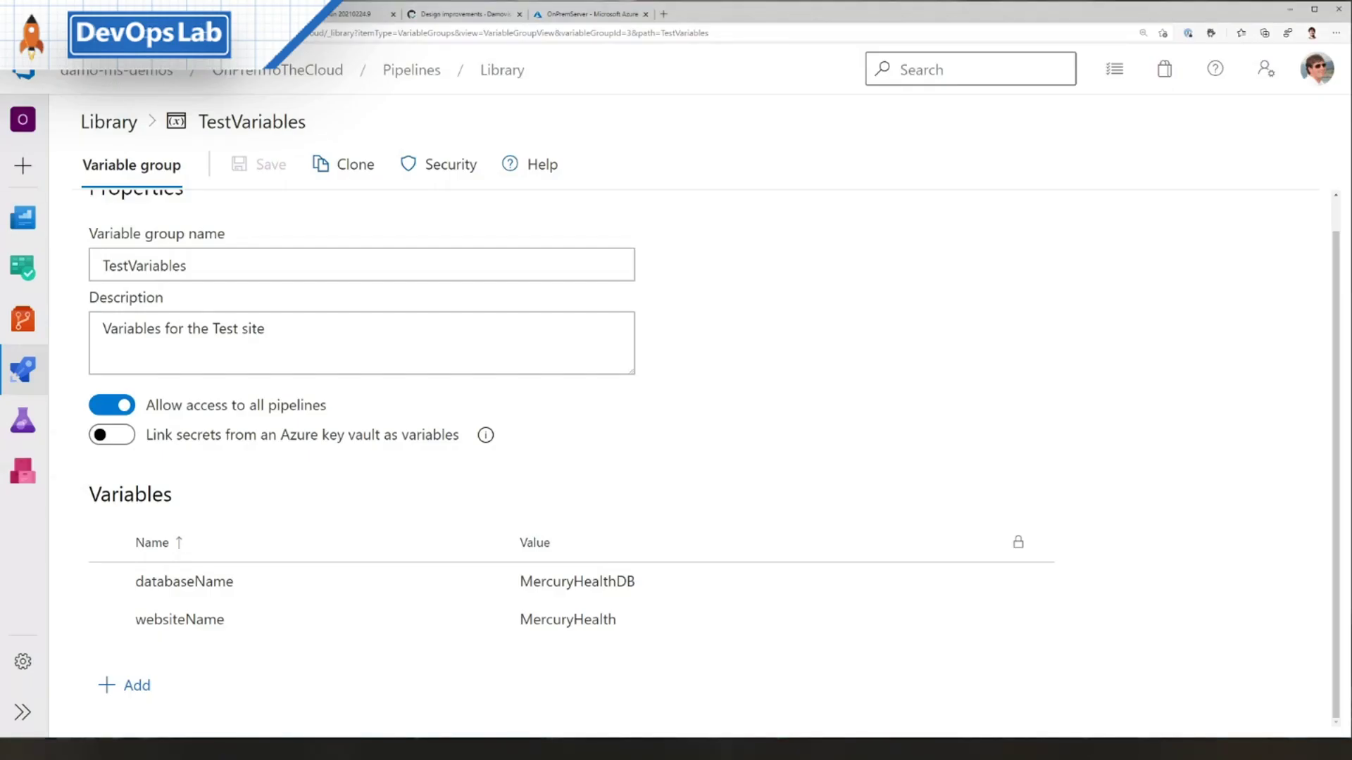
pyautogui.hotkey('ctrl', 'Tab')
pyautogui.scroll(10, 188, 577)
pyautogui.scroll(10, 188, 577)
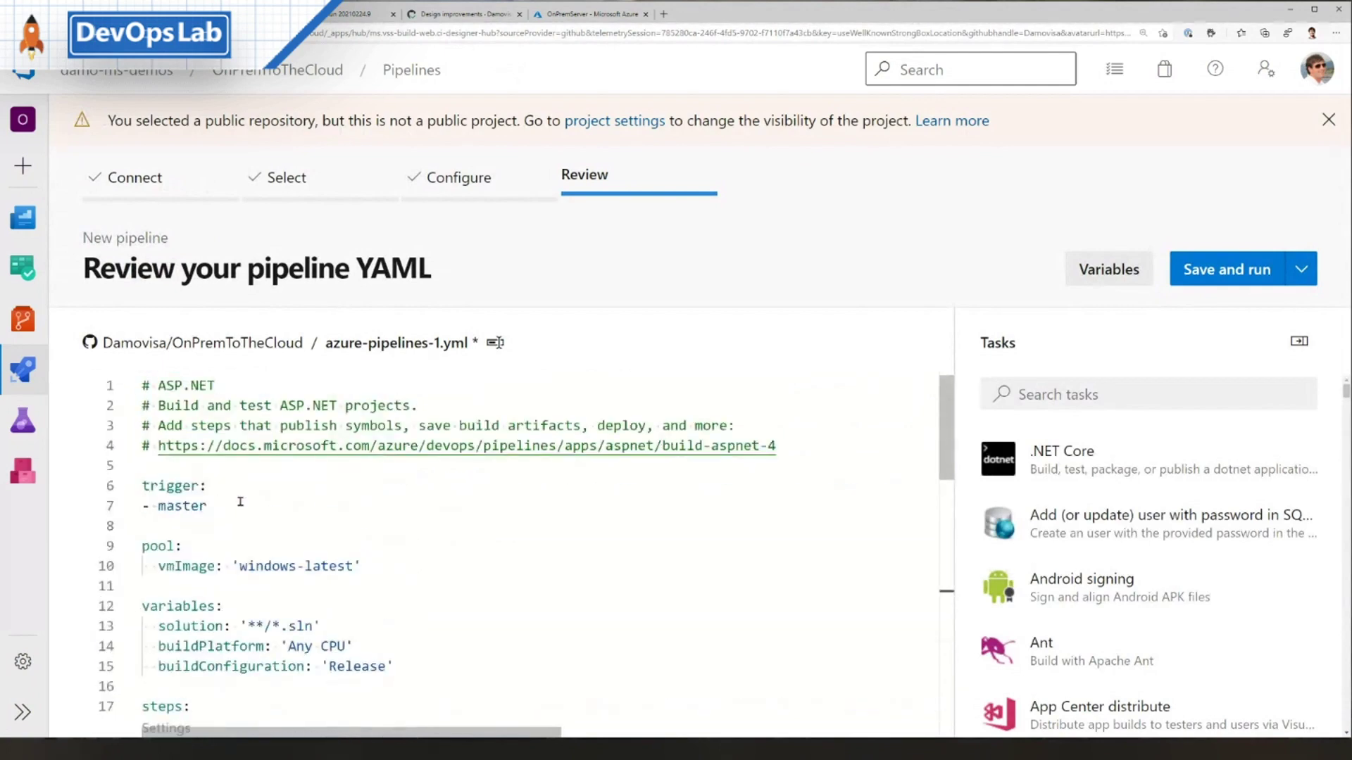
pyautogui.scroll(-5, 188, 577)
pyautogui.scroll(-3, 188, 577)
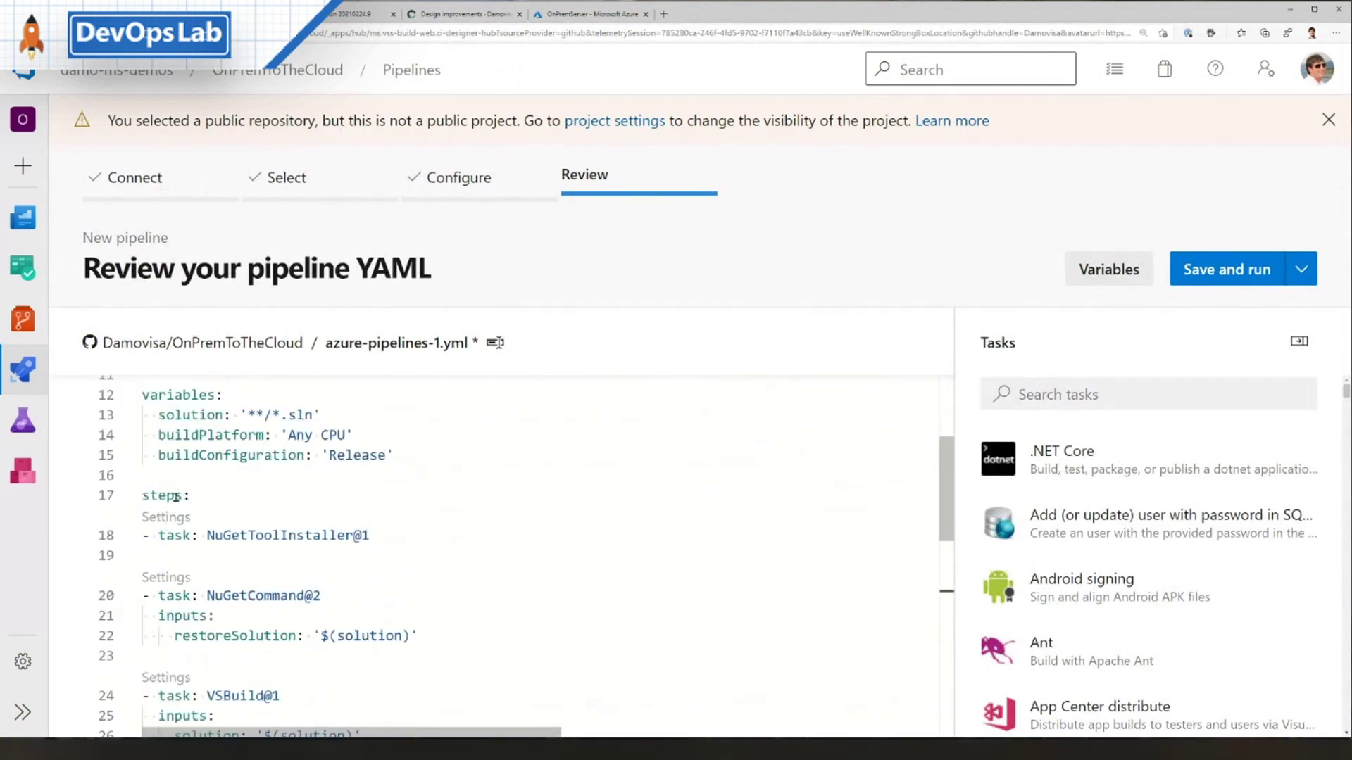
pyautogui.hotkey('alt', 'Tab')
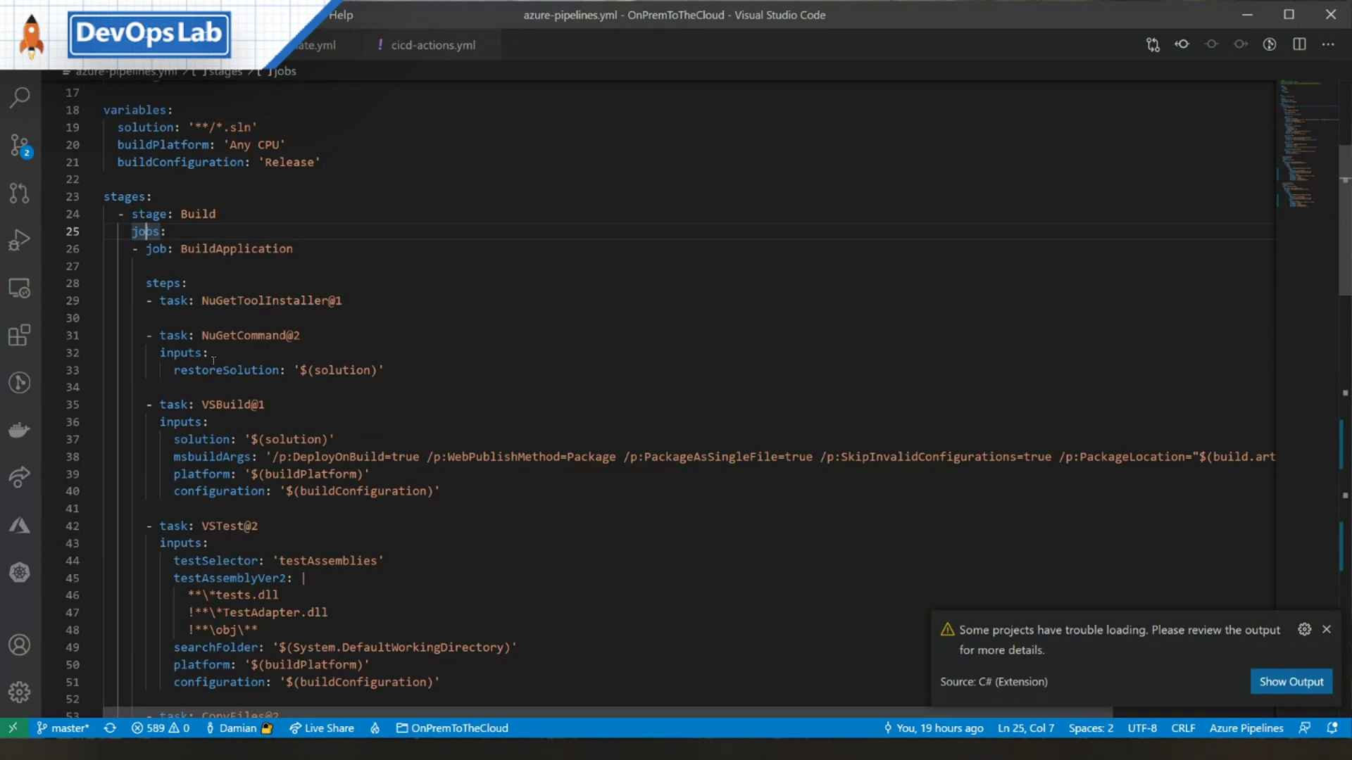
pyautogui.scroll(-1, 676, 402)
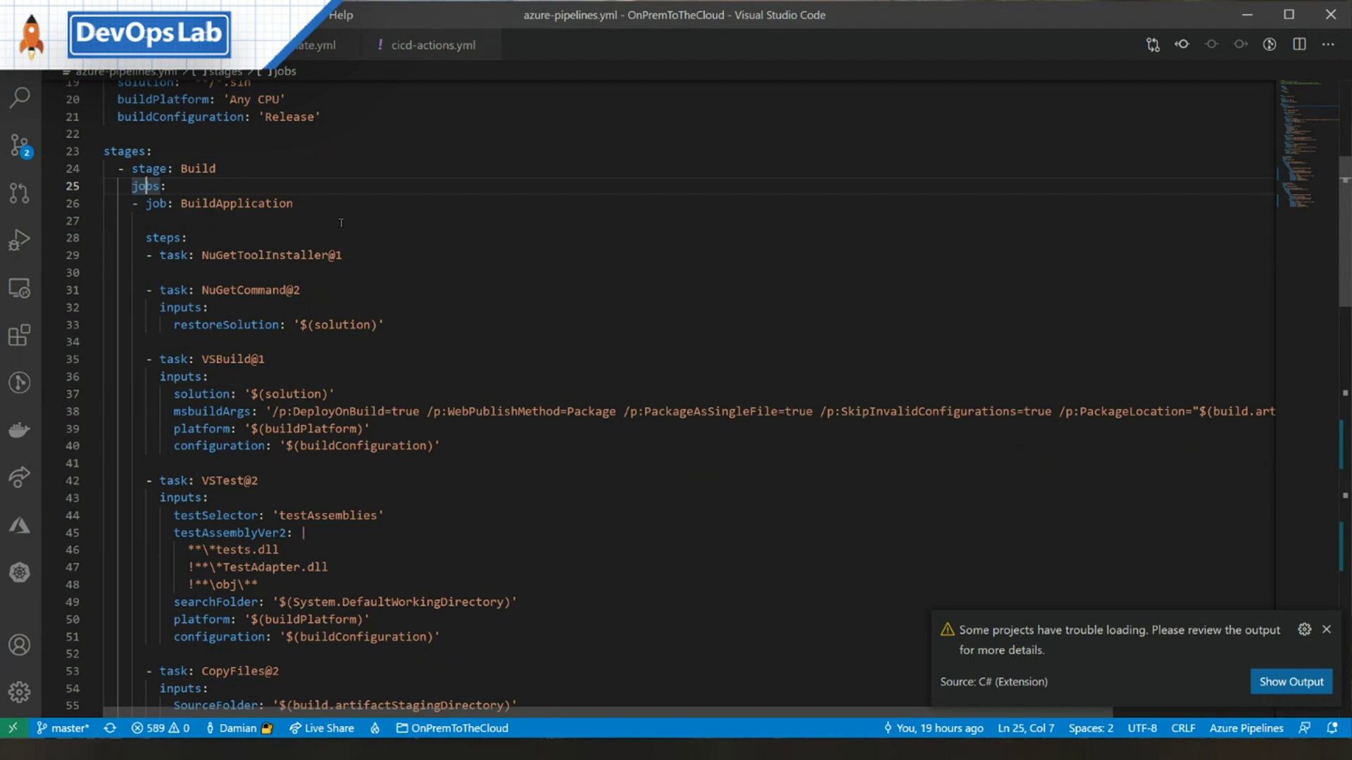
# Review the Build stage and BuildApplication job, continuing down to the DeployToTest stage name
pyautogui.click(234, 169)
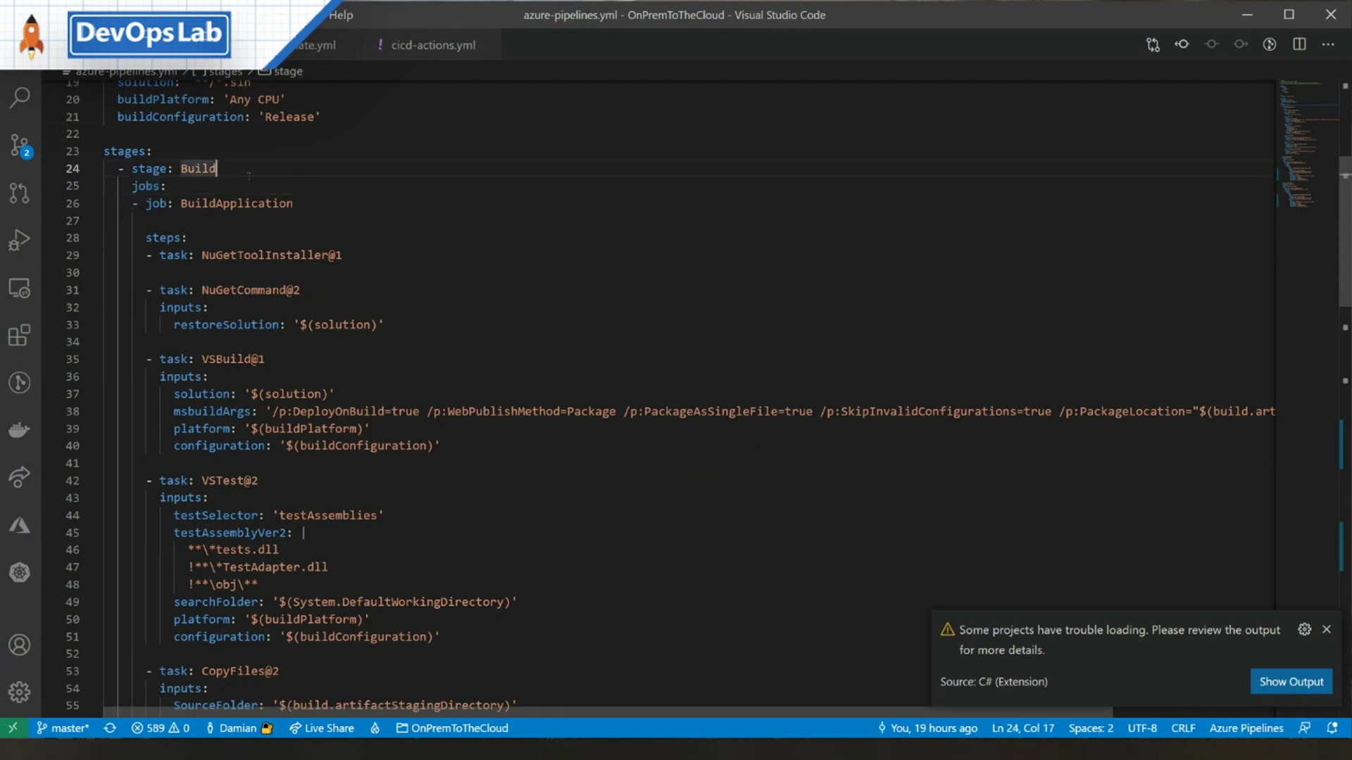
pyautogui.click(304, 203)
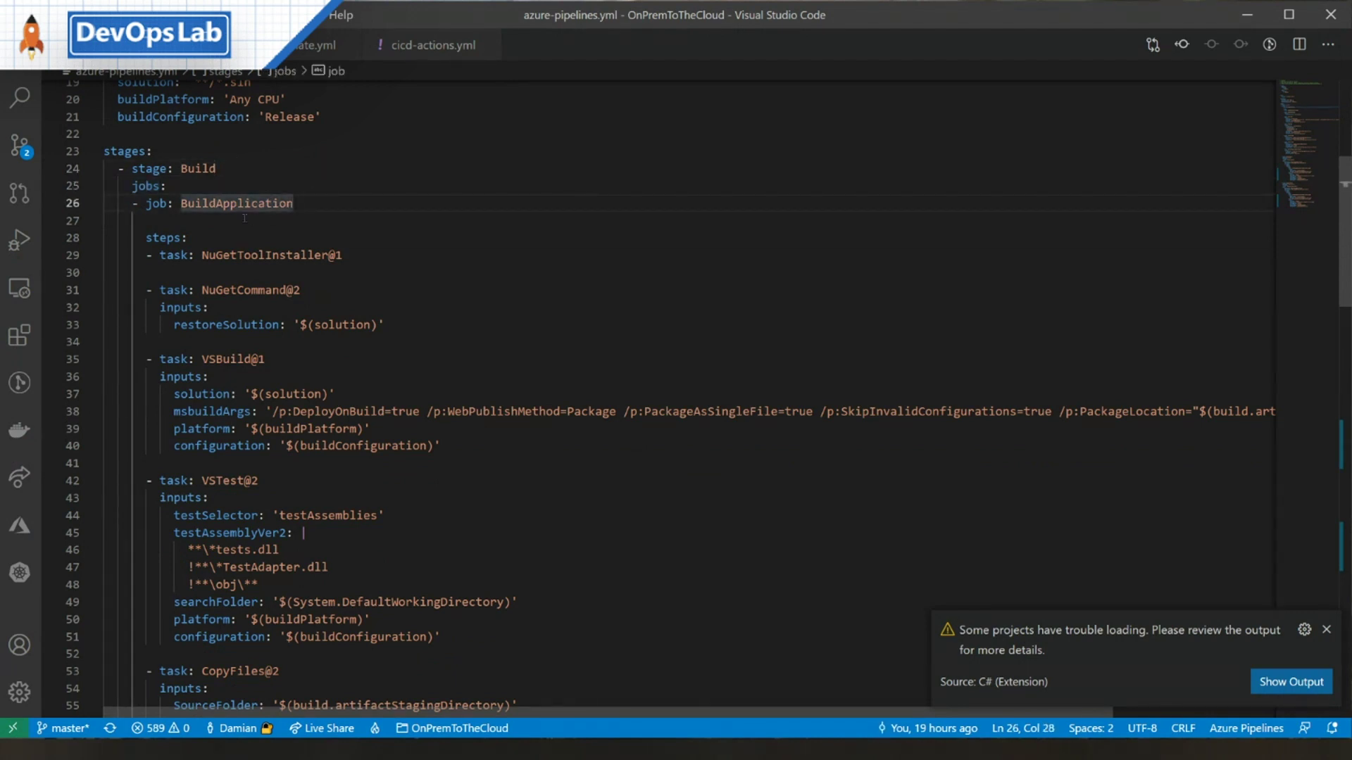
pyautogui.scroll(-1, 383, 238)
pyautogui.scroll(-1, 390, 222)
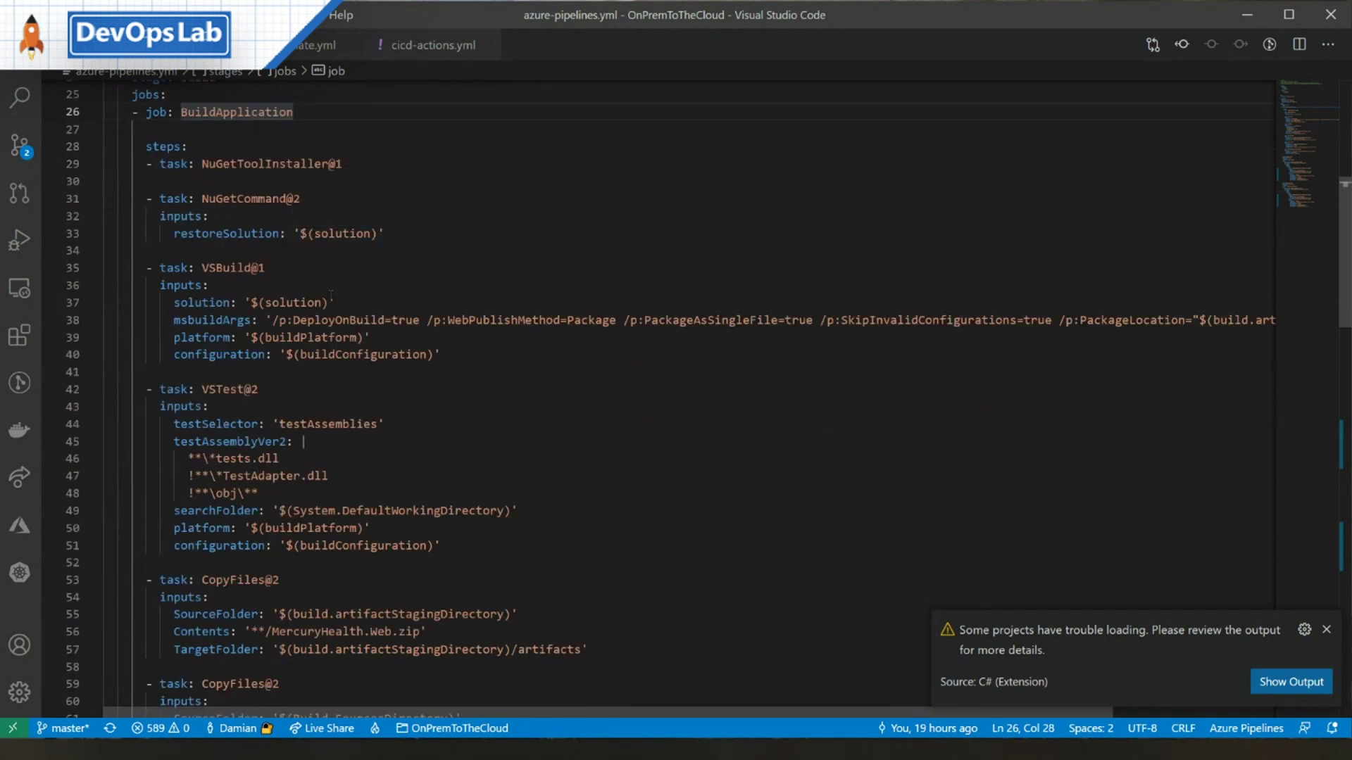
pyautogui.scroll(-2, 378, 321)
pyautogui.scroll(-2, 333, 340)
pyautogui.scroll(-2, 380, 325)
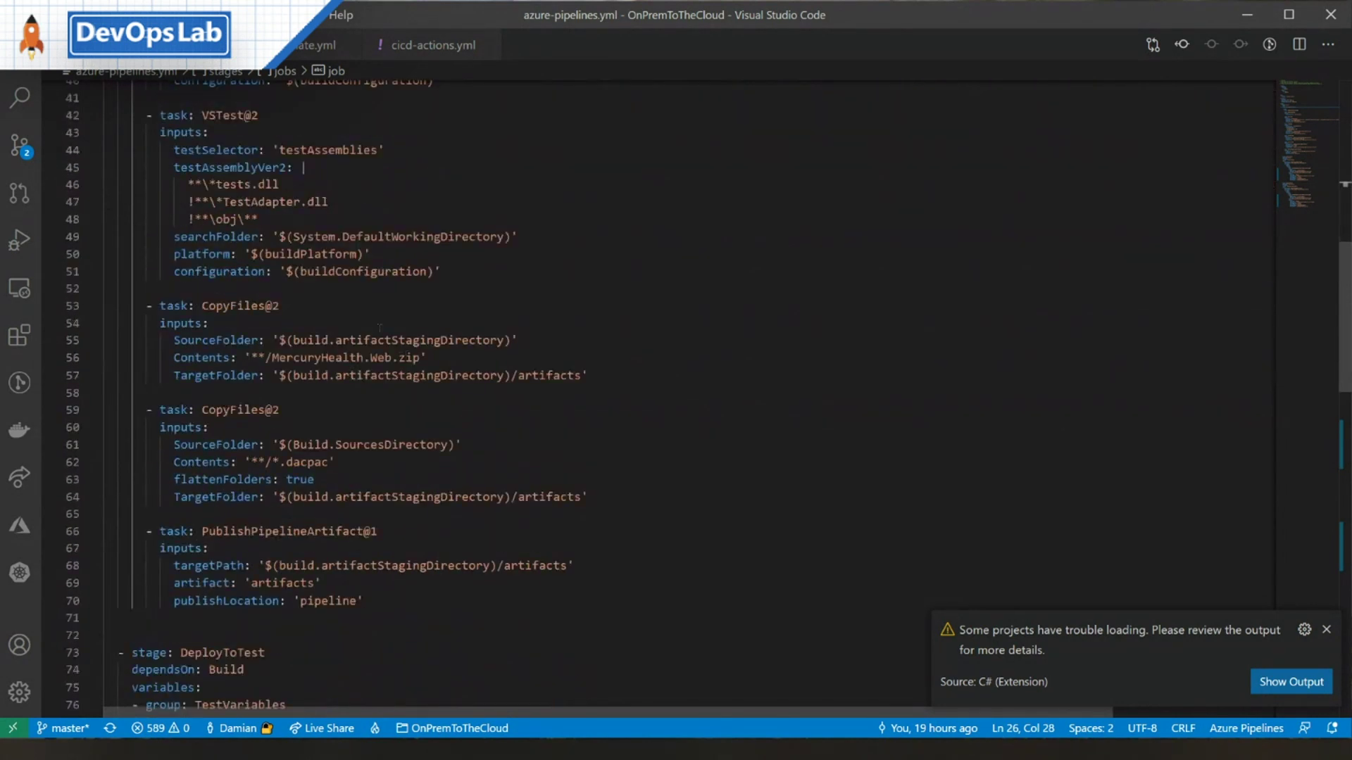
pyautogui.scroll(-3, 417, 422)
pyautogui.scroll(-2, 417, 449)
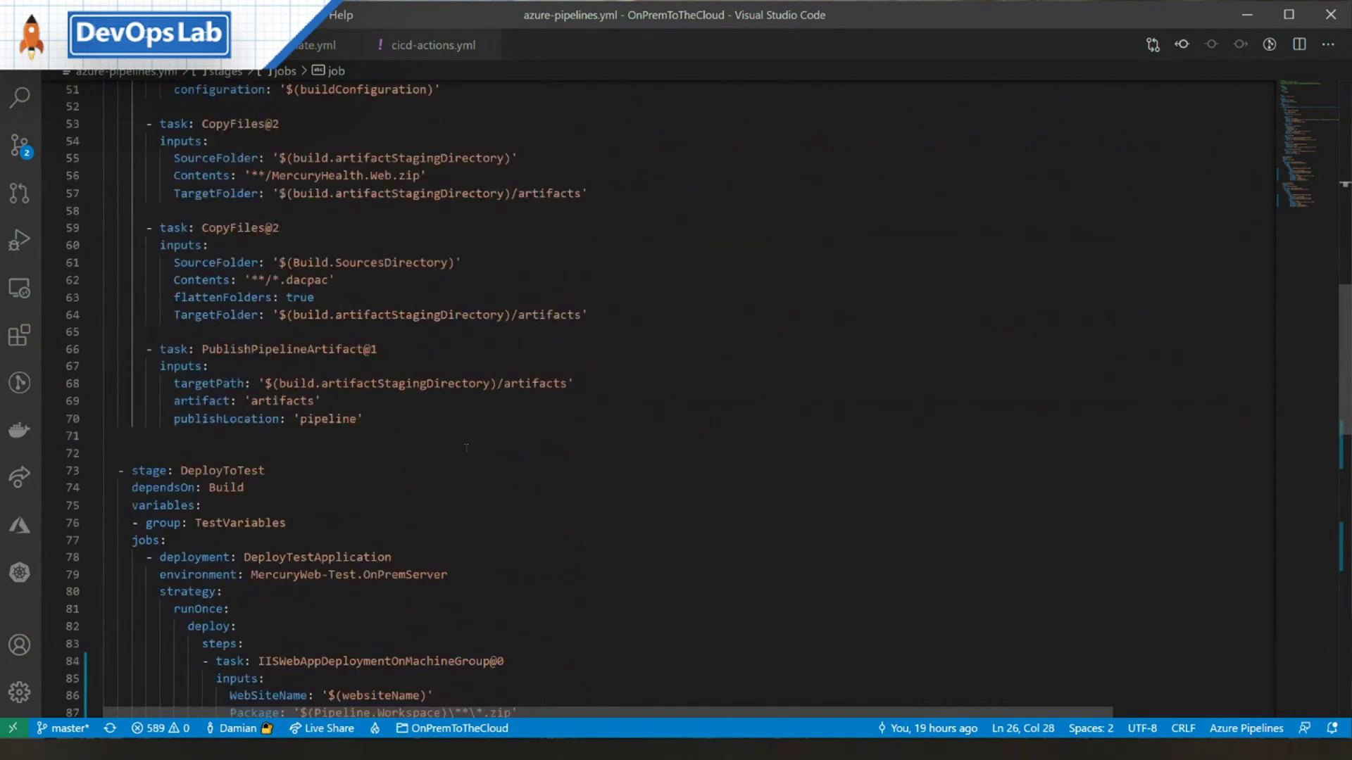
pyautogui.scroll(-2, 443, 450)
pyautogui.scroll(-1, 466, 450)
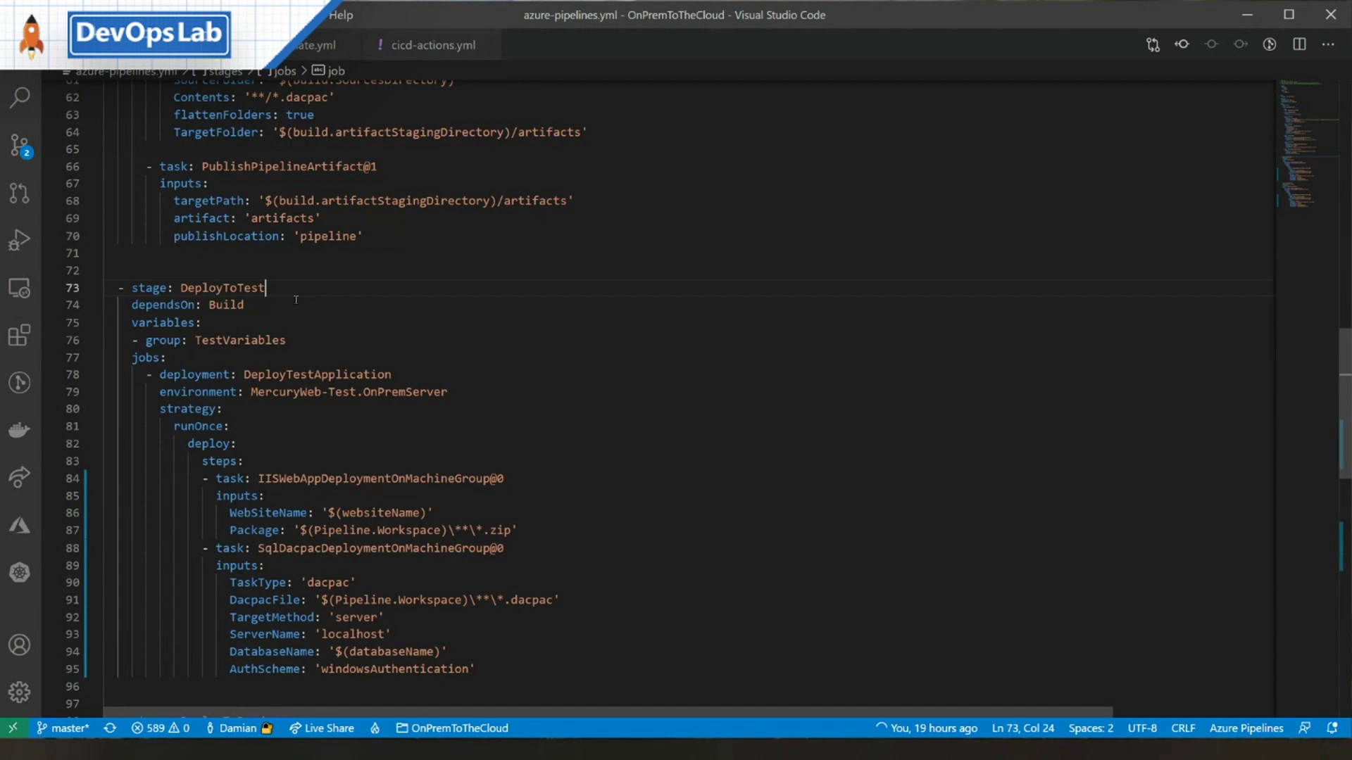
pyautogui.doubleClick(222, 287)
pyautogui.click(245, 304)
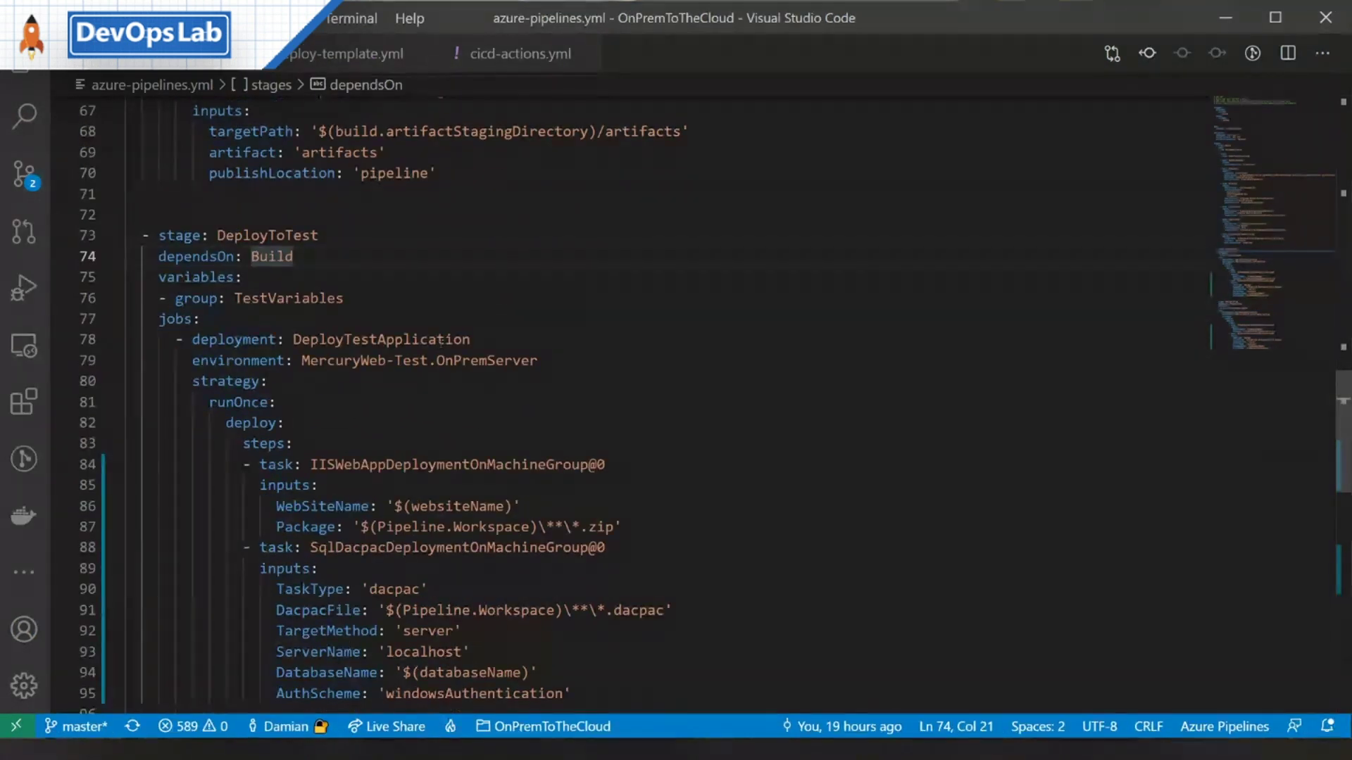
pyautogui.click(400, 300)
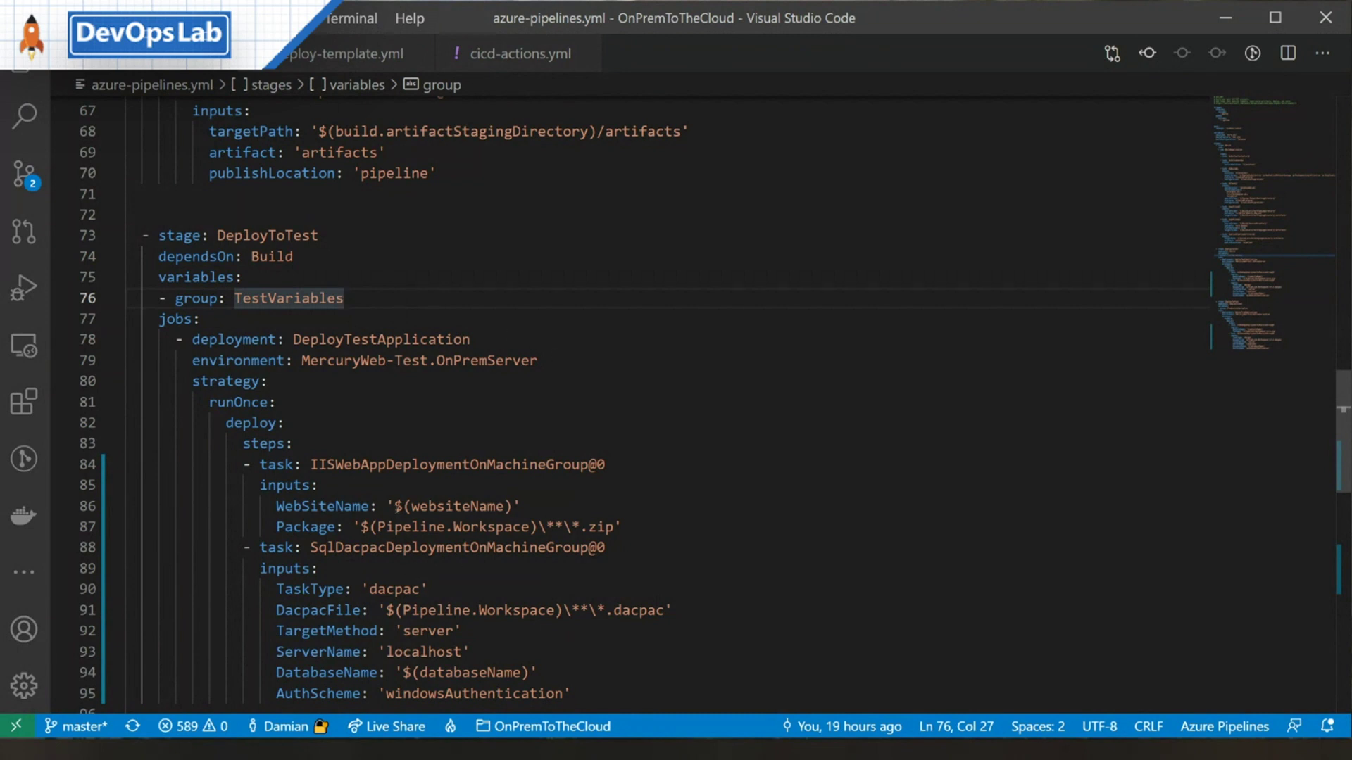
pyautogui.doubleClick(454, 505)
pyautogui.moveTo(389, 506); pyautogui.dragTo(523, 507)
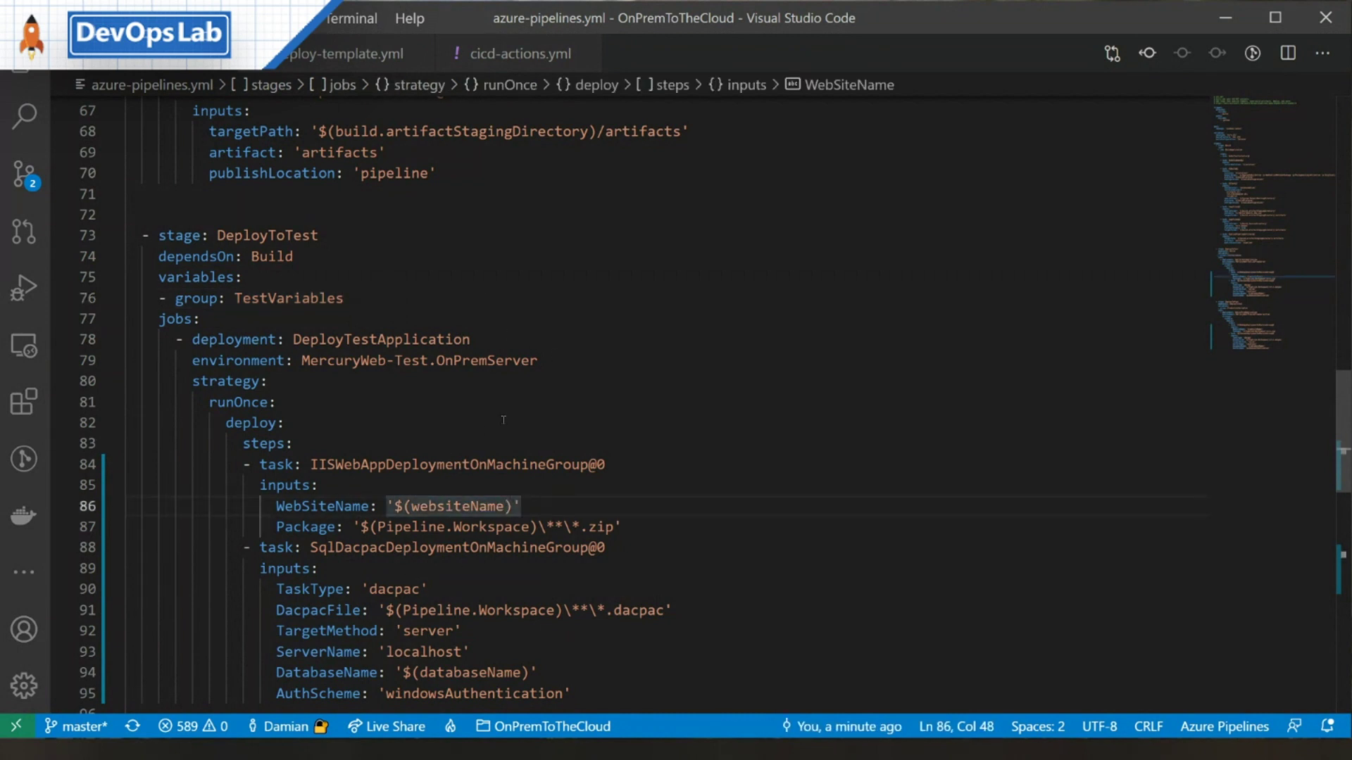
pyautogui.click(203, 319)
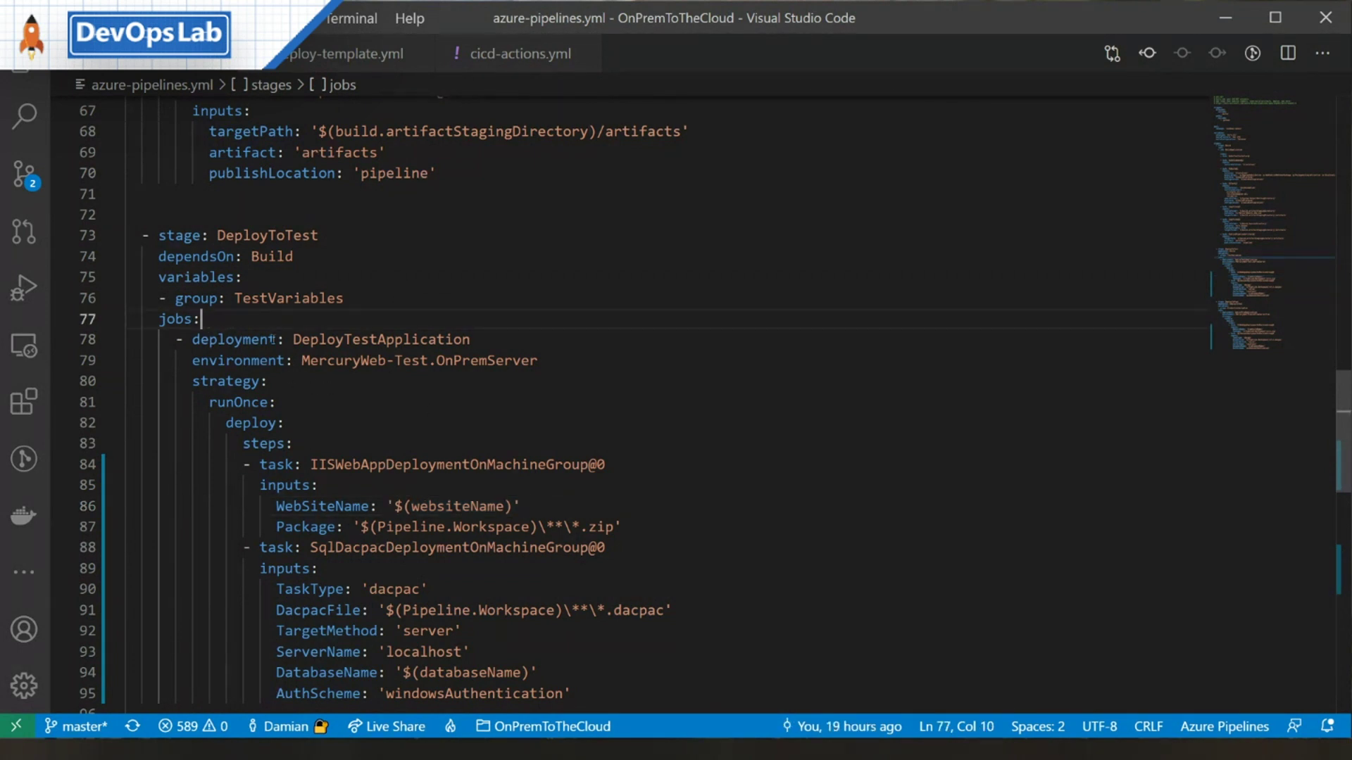
pyautogui.doubleClick(247, 339)
pyautogui.doubleClick(381, 339)
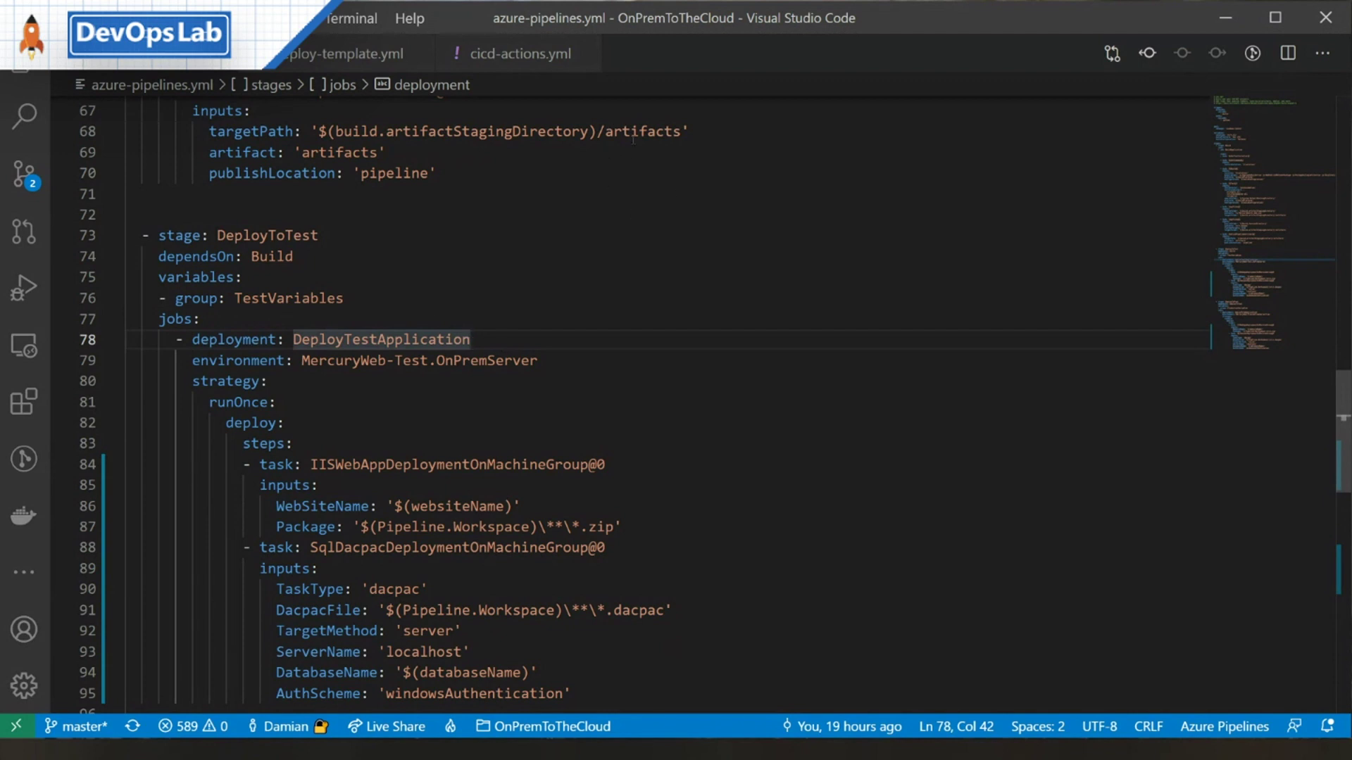
pyautogui.scroll(-1, 639, 281)
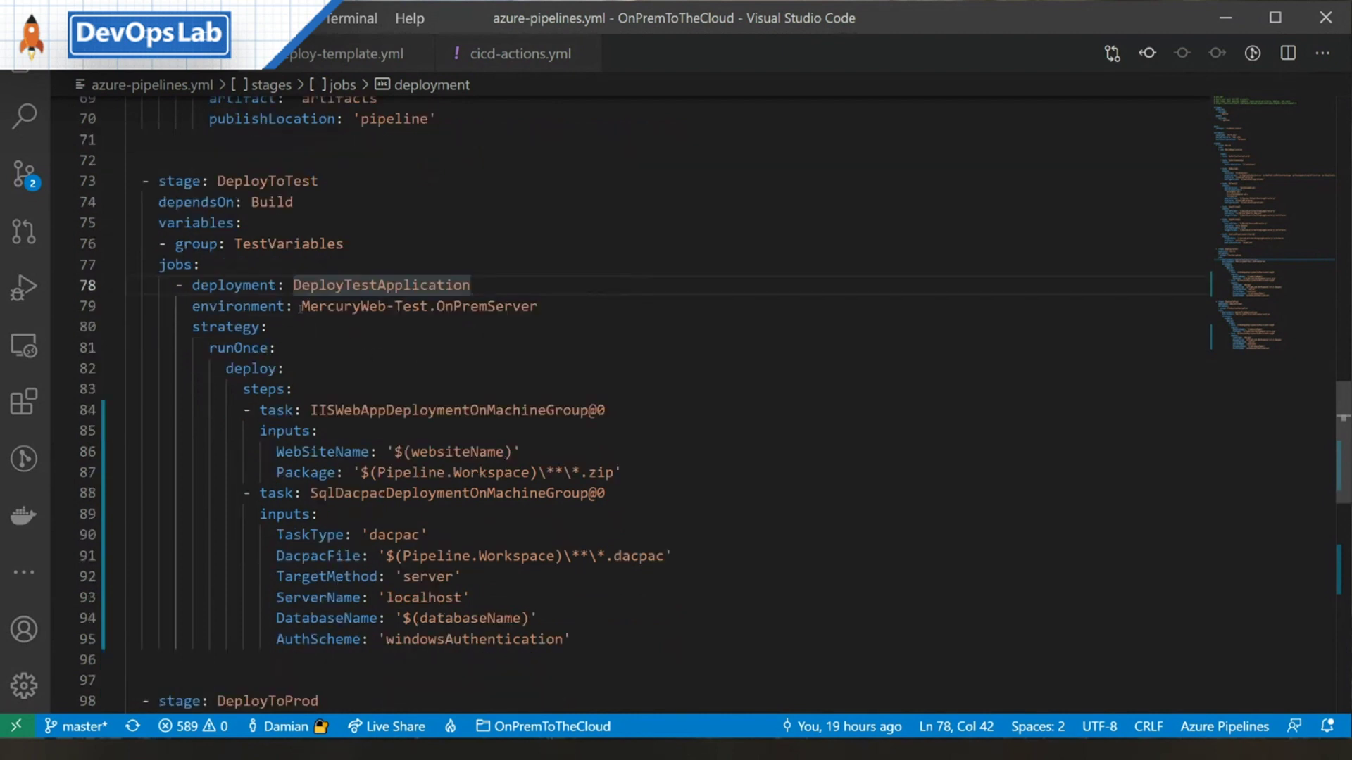
pyautogui.moveTo(300, 306); pyautogui.dragTo(432, 307)
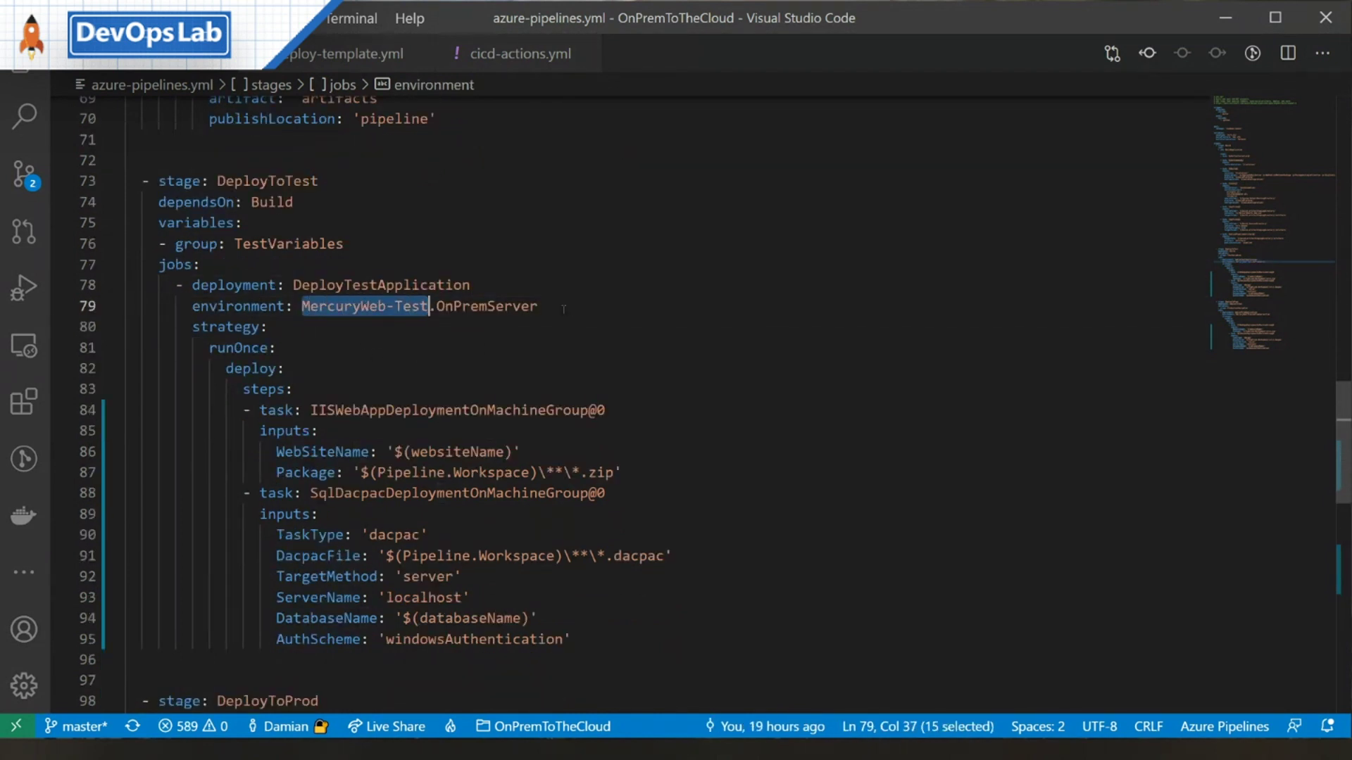
pyautogui.doubleClick(486, 307)
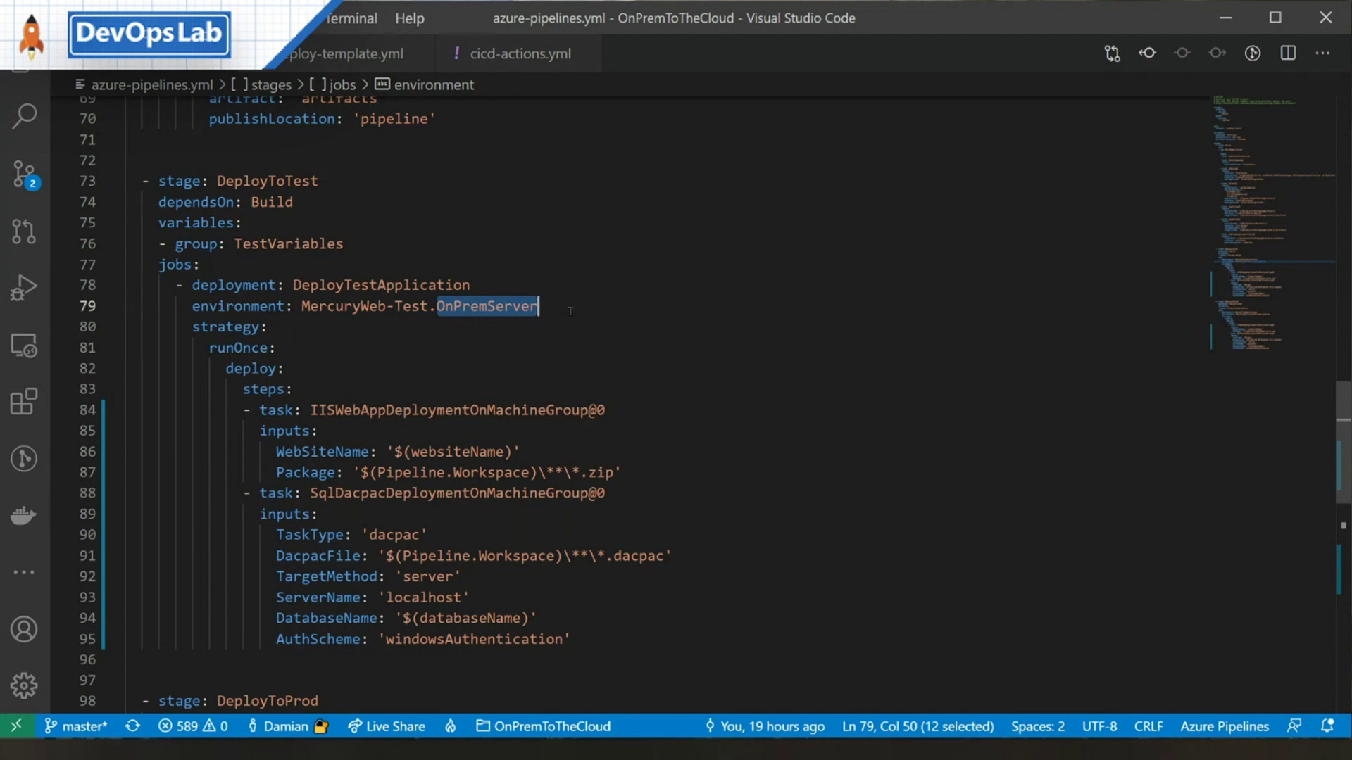
pyautogui.click(432, 307)
pyautogui.moveTo(497, 307)
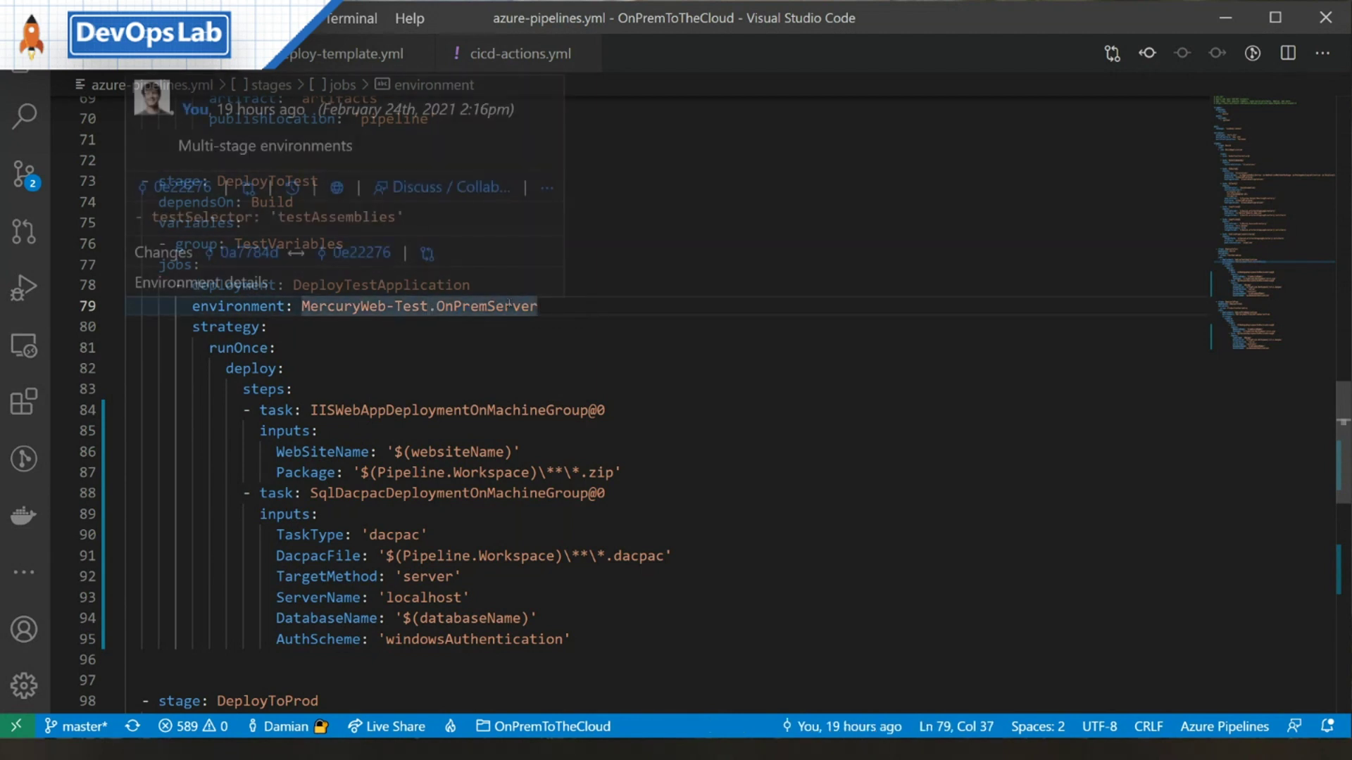
pyautogui.hotkey('shift', 'End')
pyautogui.press('Delete')
# Drop '.OnPremServer' and restructure the environment as 'name: MercuryWeb-Test' with 'tags: web'
pyautogui.hotkey('ctrl', 'Left')
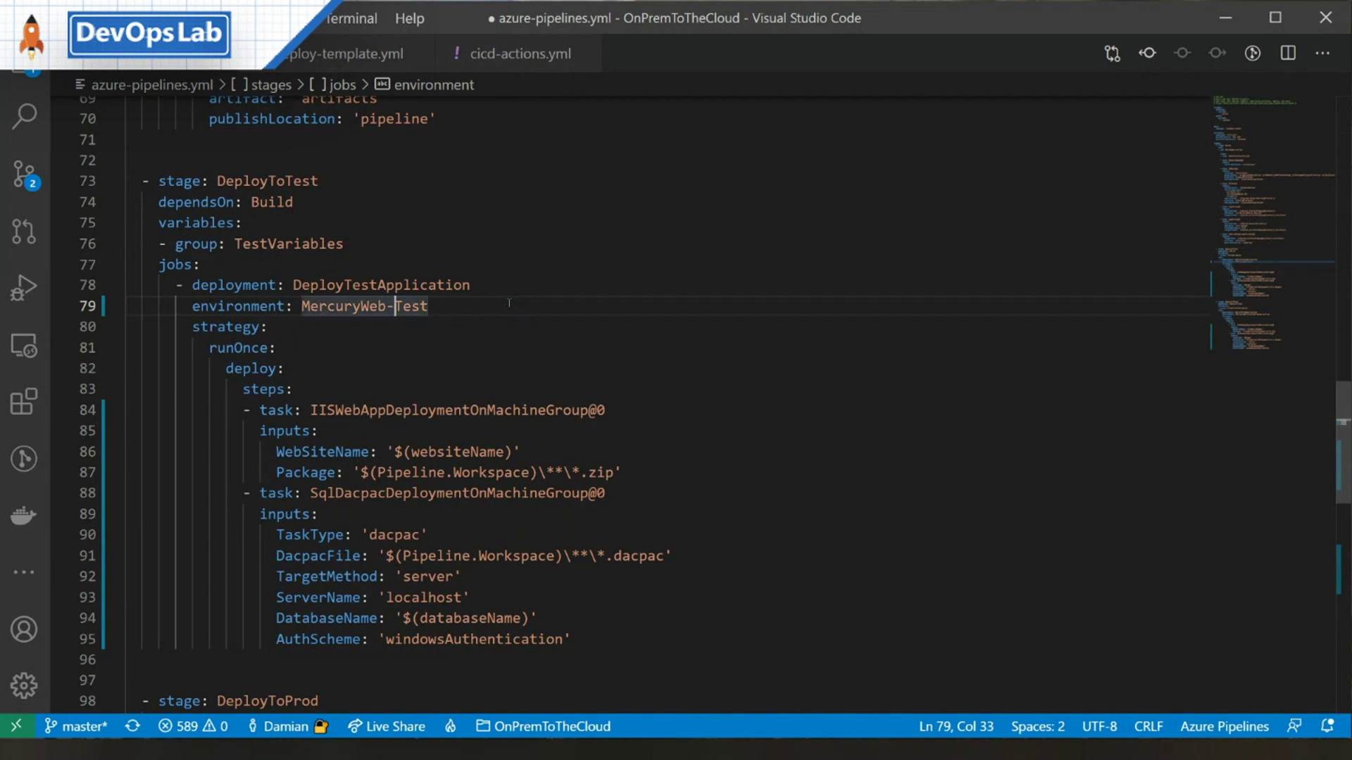
pyautogui.press('Home')
pyautogui.hotkey('ctrl', 'Right')
pyautogui.press('Right')
pyautogui.press('Right')
pyautogui.write('name:')
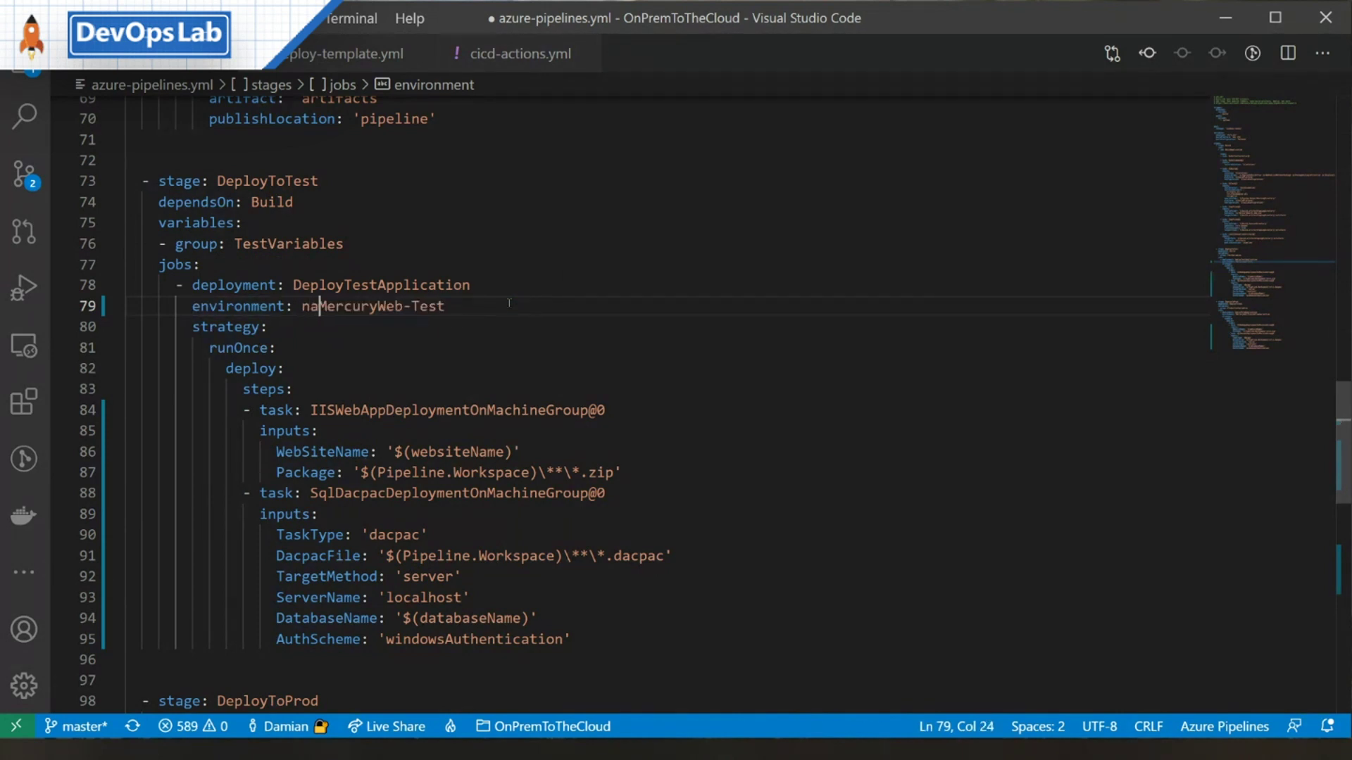
pyautogui.press('BackSpace')
pyautogui.press('BackSpace')
pyautogui.press('BackSpace')
pyautogui.press('Return')
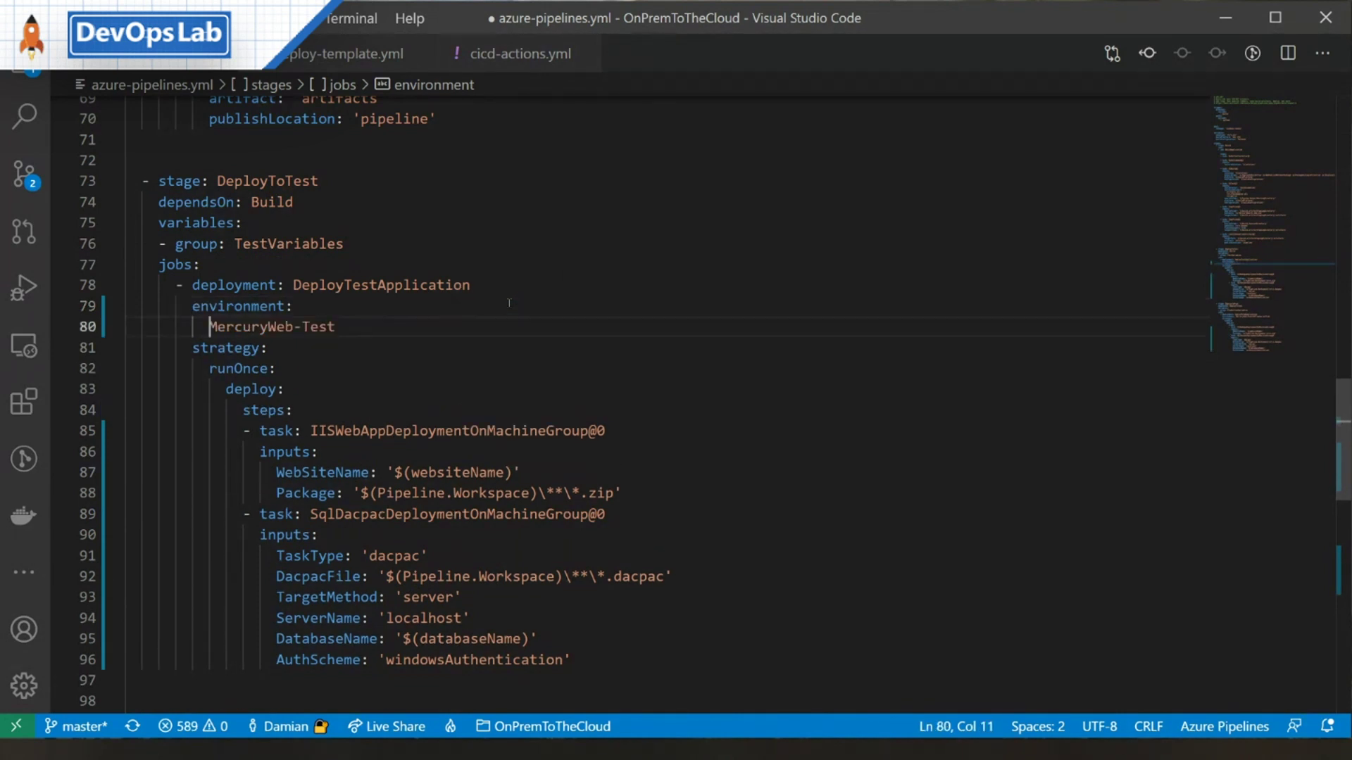
pyautogui.write('name:')
pyautogui.press('End')
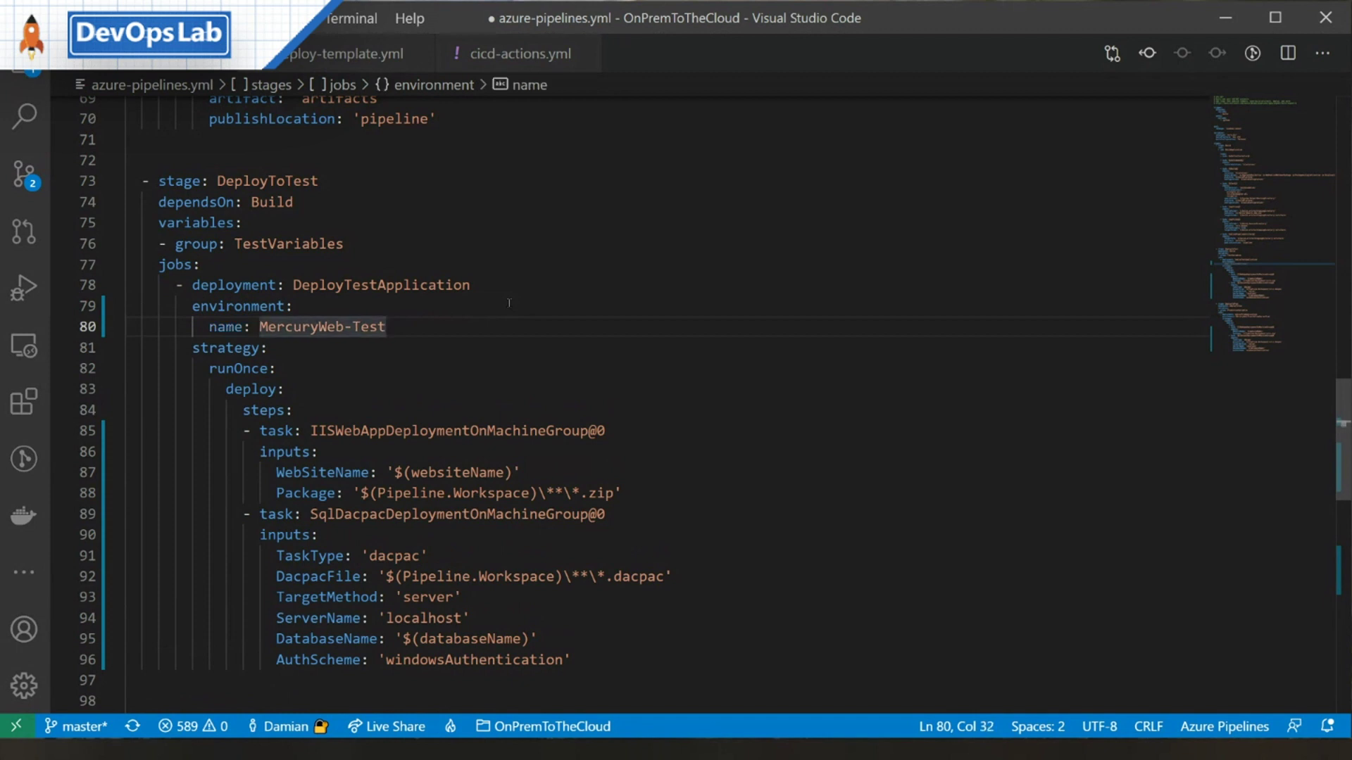
pyautogui.press('Return')
pyautogui.write('ta')
pyautogui.press('Tab')
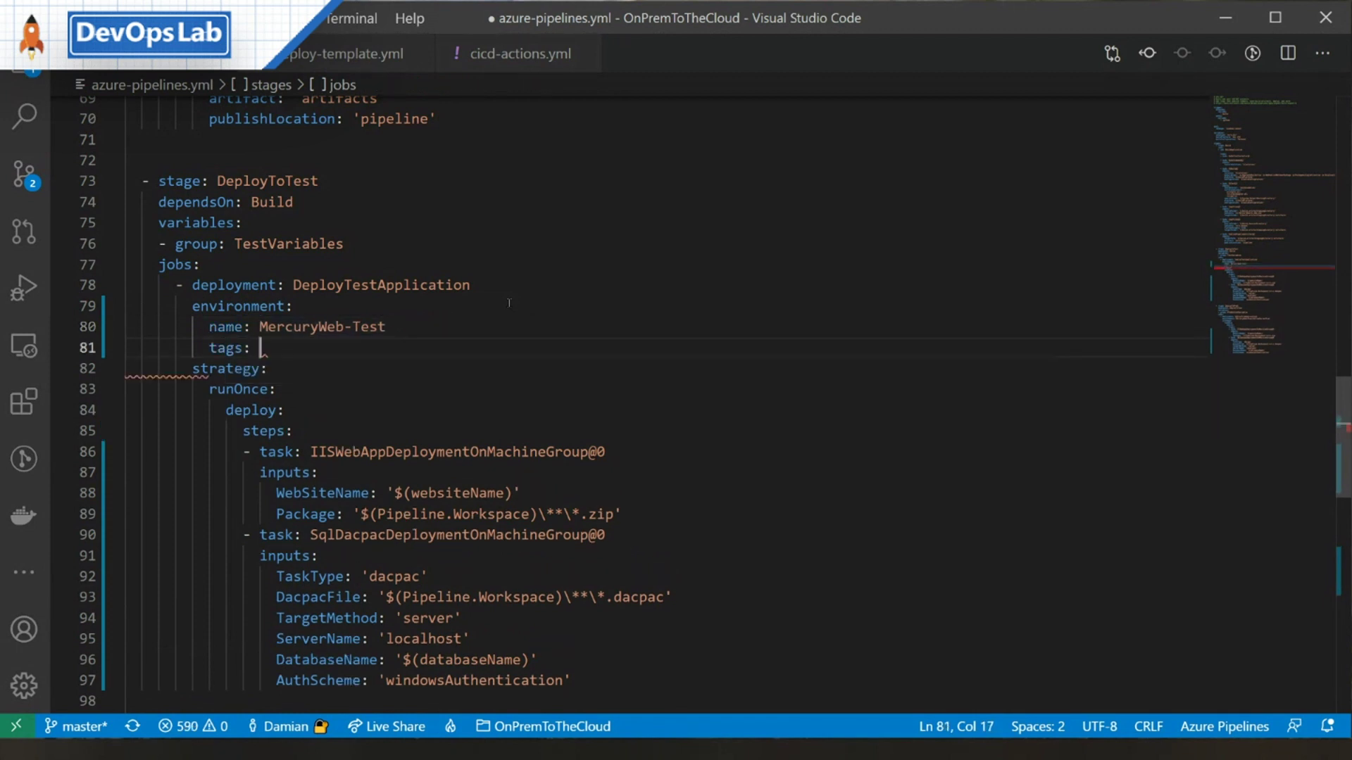
pyautogui.write('web')
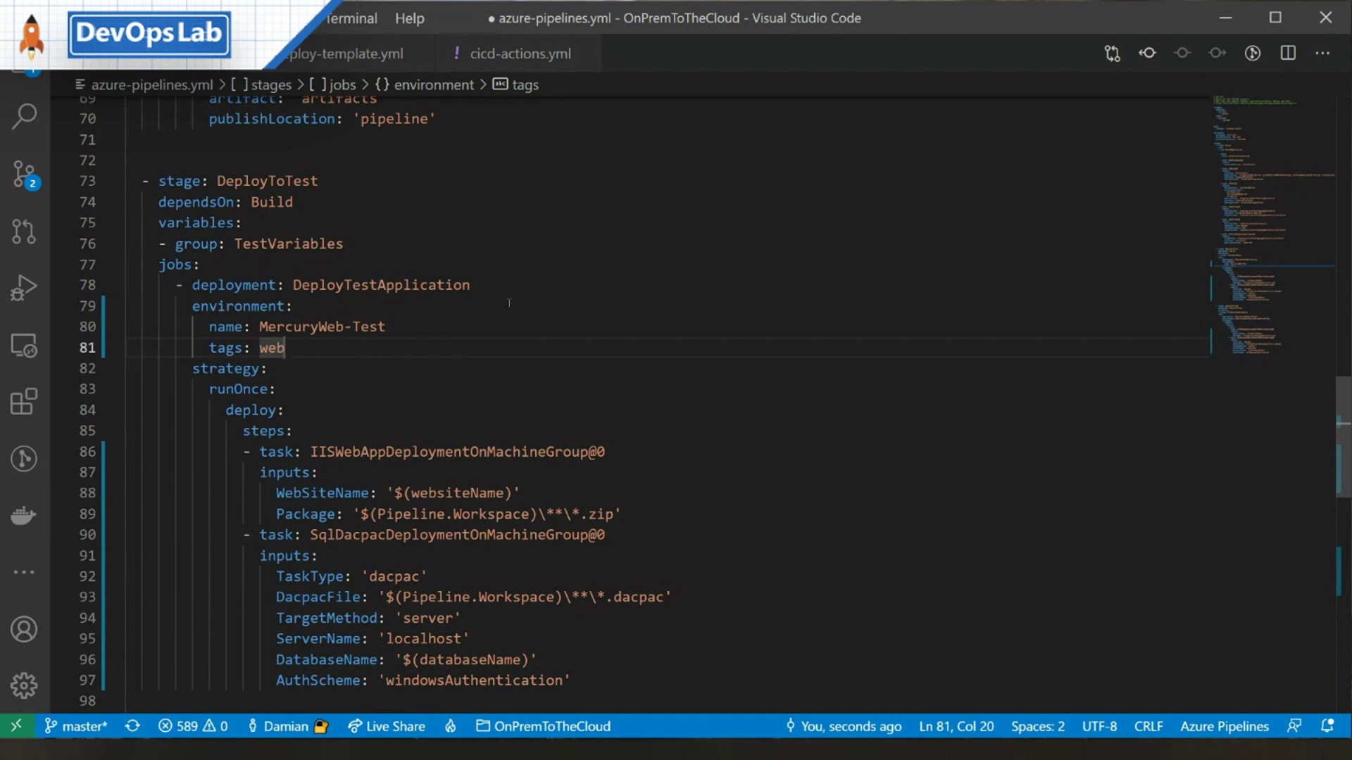
pyautogui.scroll(-2, 444, 345)
pyautogui.scroll(-1, 486, 359)
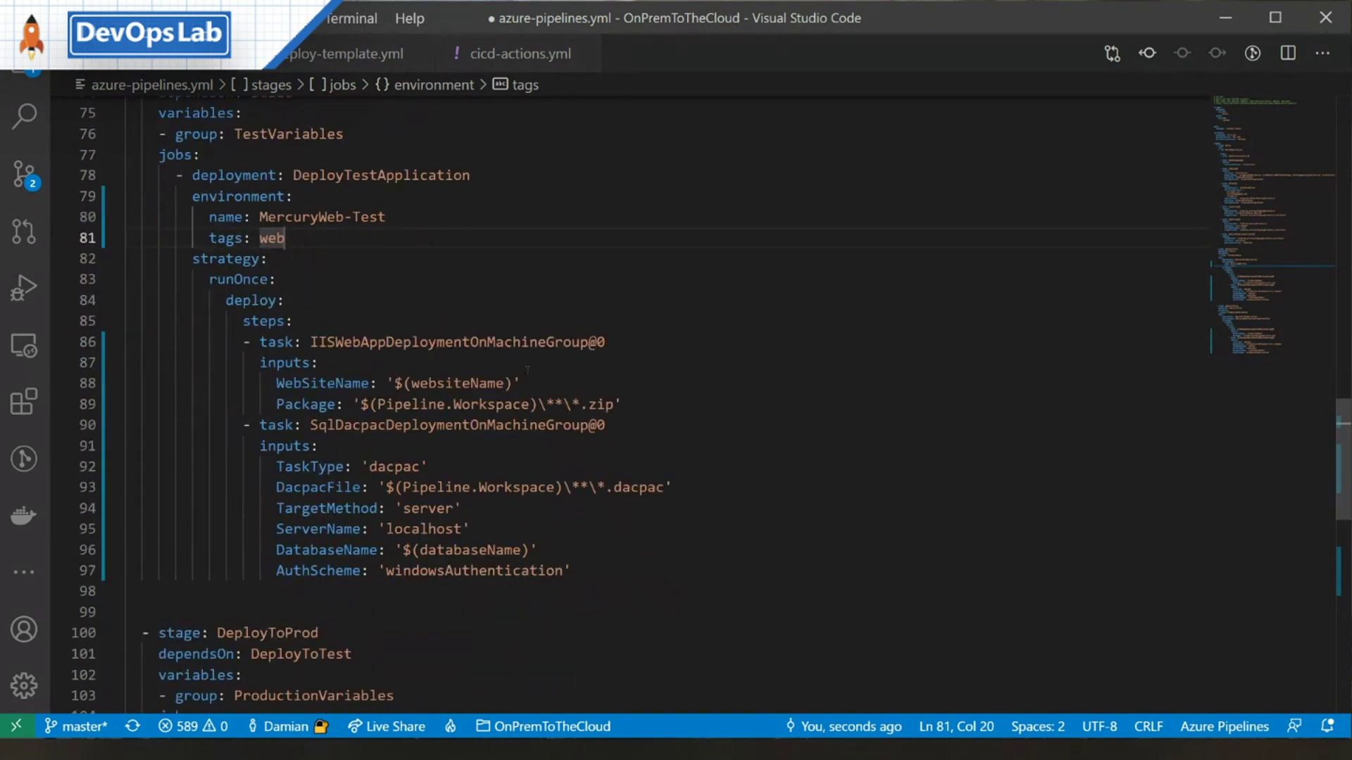
pyautogui.click(274, 258)
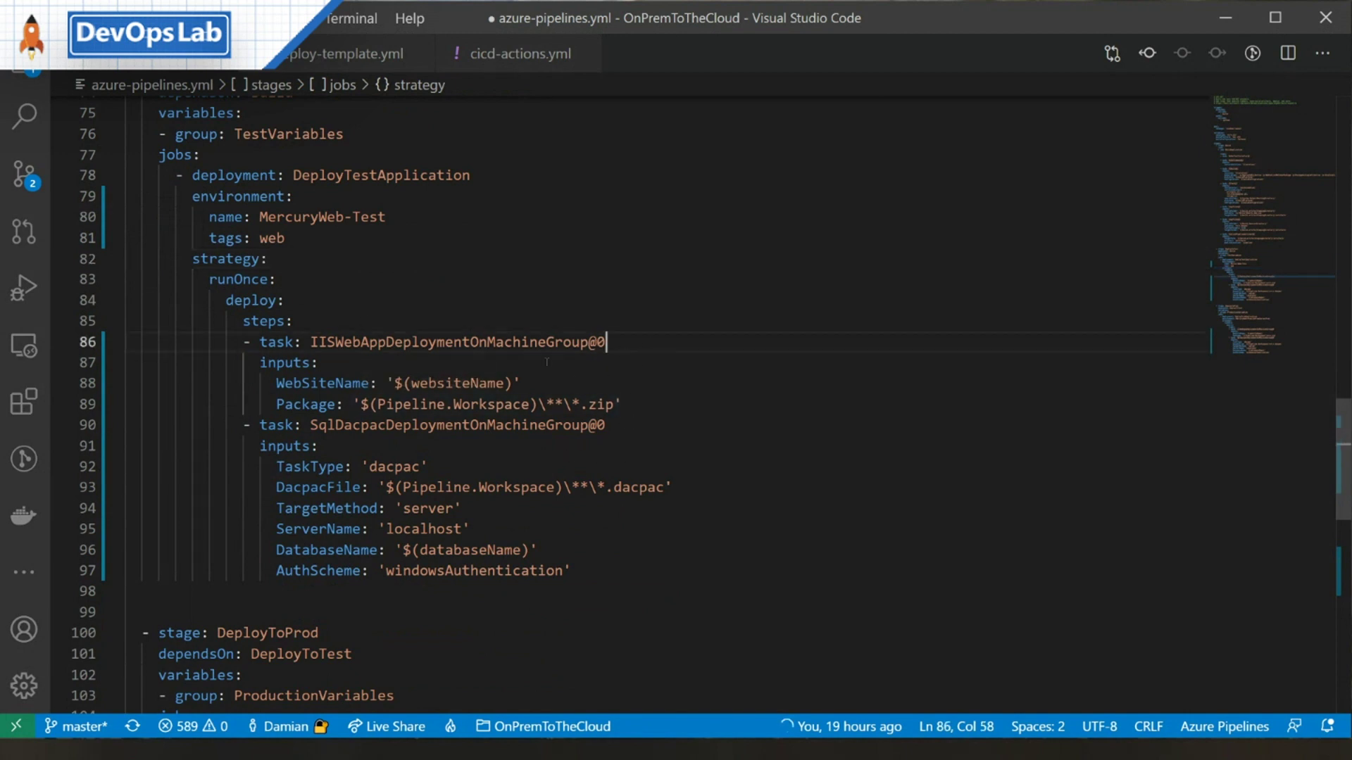
pyautogui.click(607, 342)
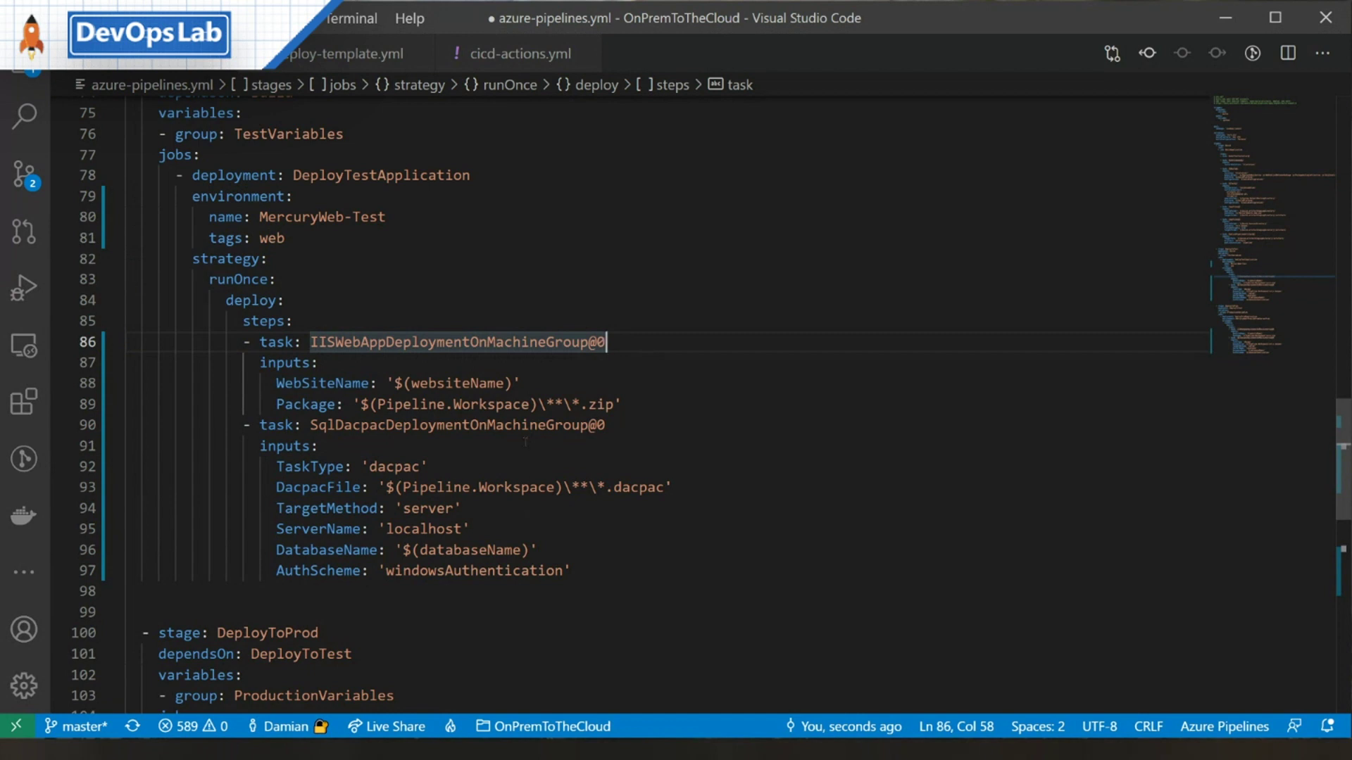
pyautogui.scroll(-3, 541, 444)
pyautogui.scroll(-3, 541, 444)
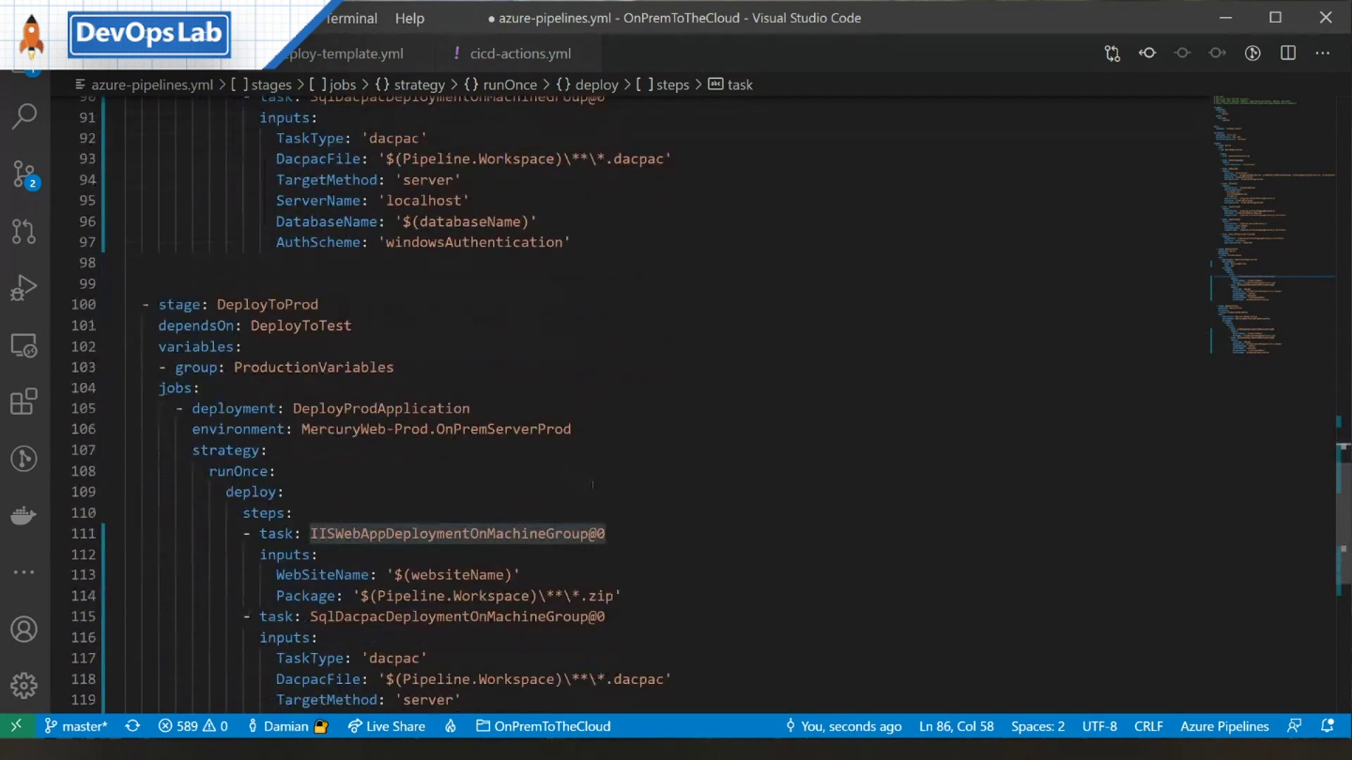
pyautogui.scroll(-2, 613, 470)
pyautogui.scroll(3, 715, 481)
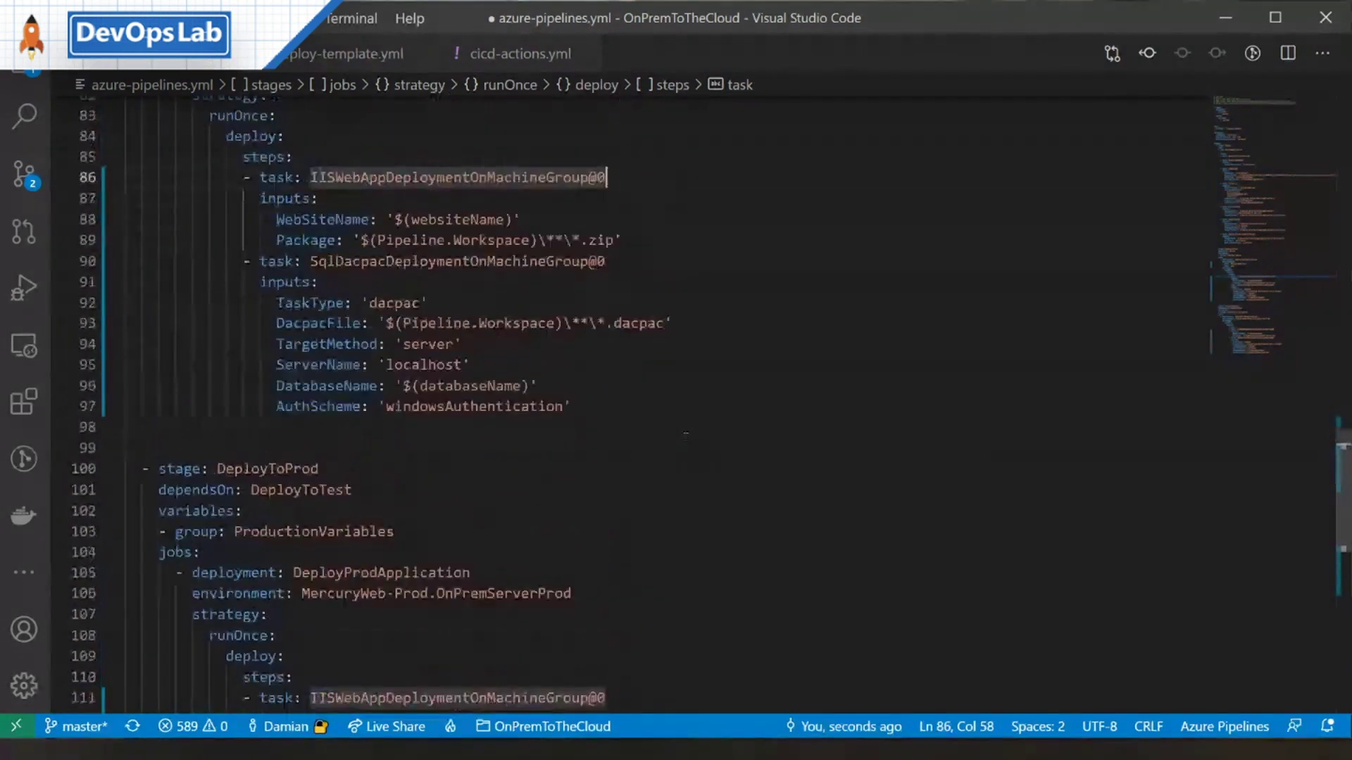
pyautogui.scroll(3, 714, 481)
pyautogui.scroll(2, 697, 443)
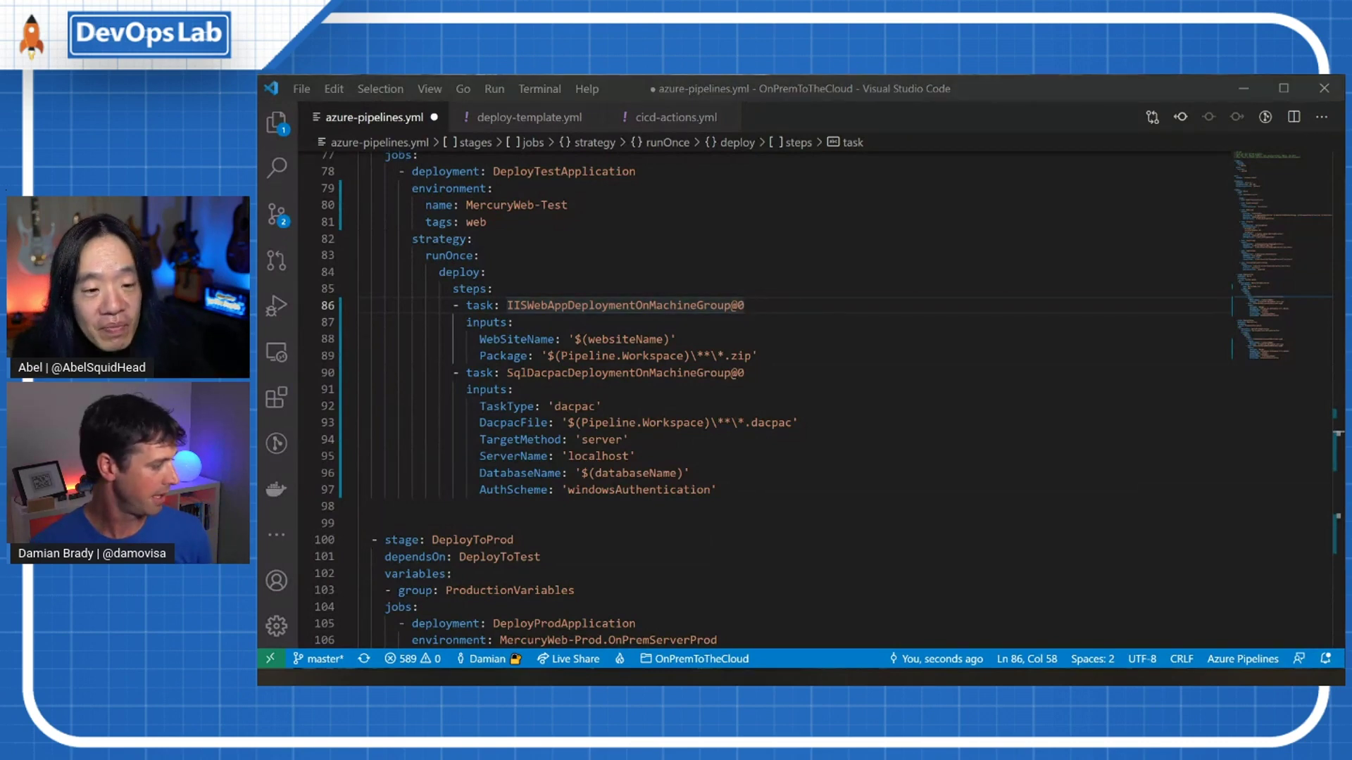
pyautogui.hotkey('alt', 'Tab')
# Inspect and close the DeployToProd '1 check passed' approval details on the run page
pyautogui.click(505, 85)
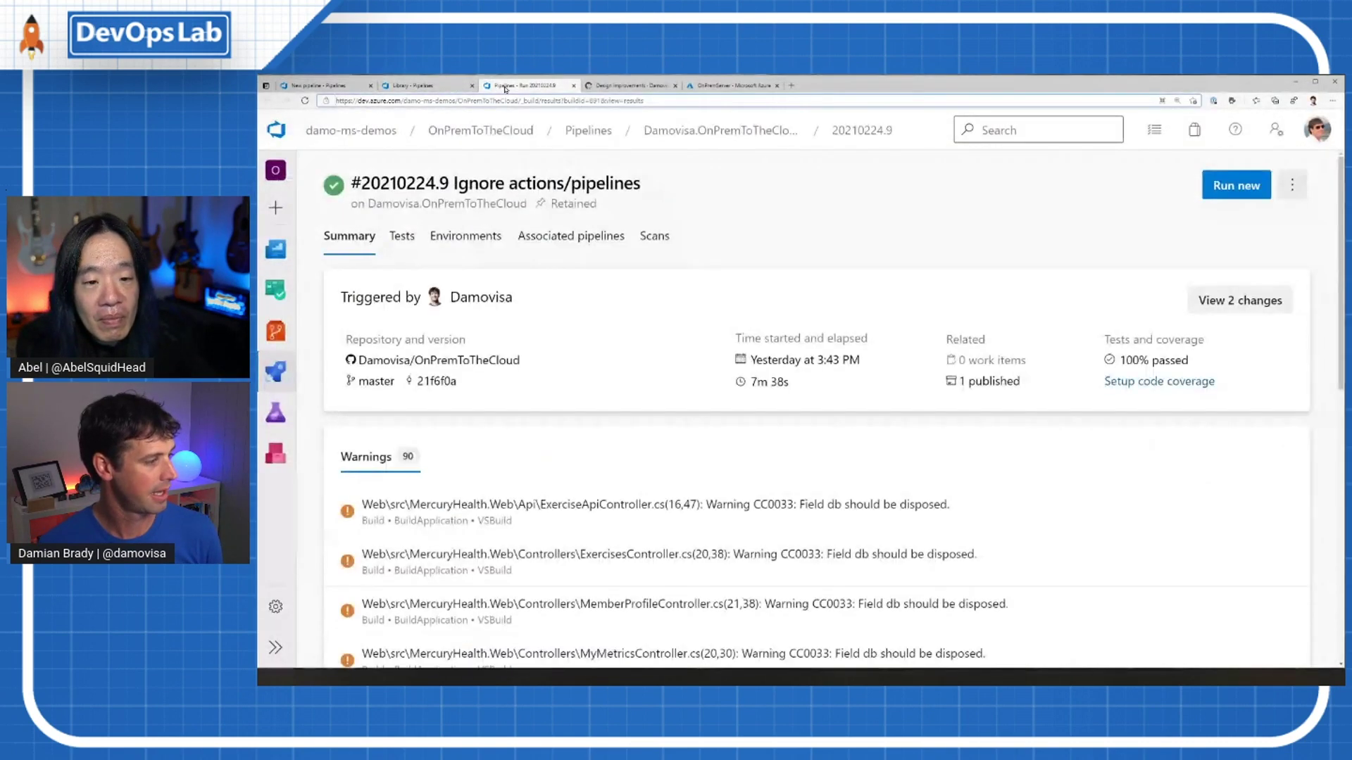
pyautogui.scroll(-5, 597, 361)
pyautogui.scroll(-4, 599, 361)
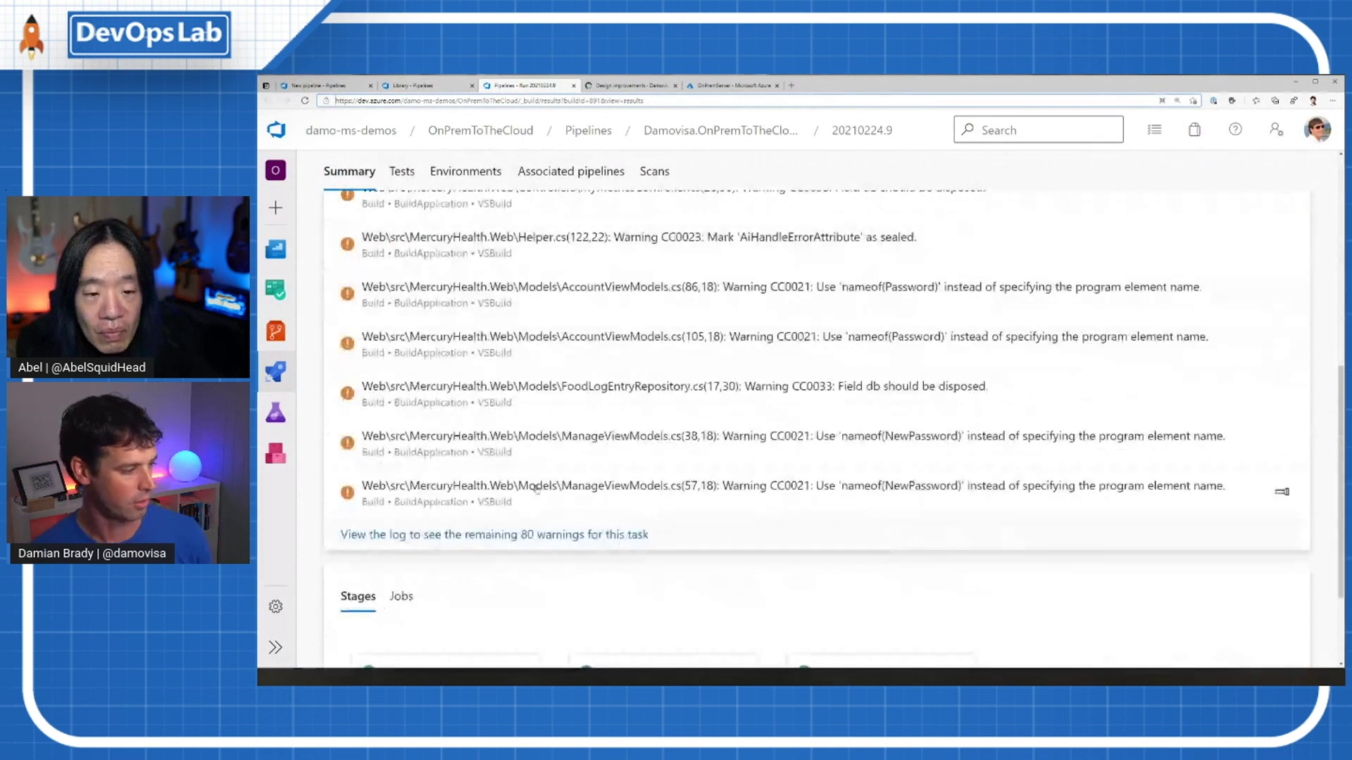
pyautogui.scroll(-3, 599, 362)
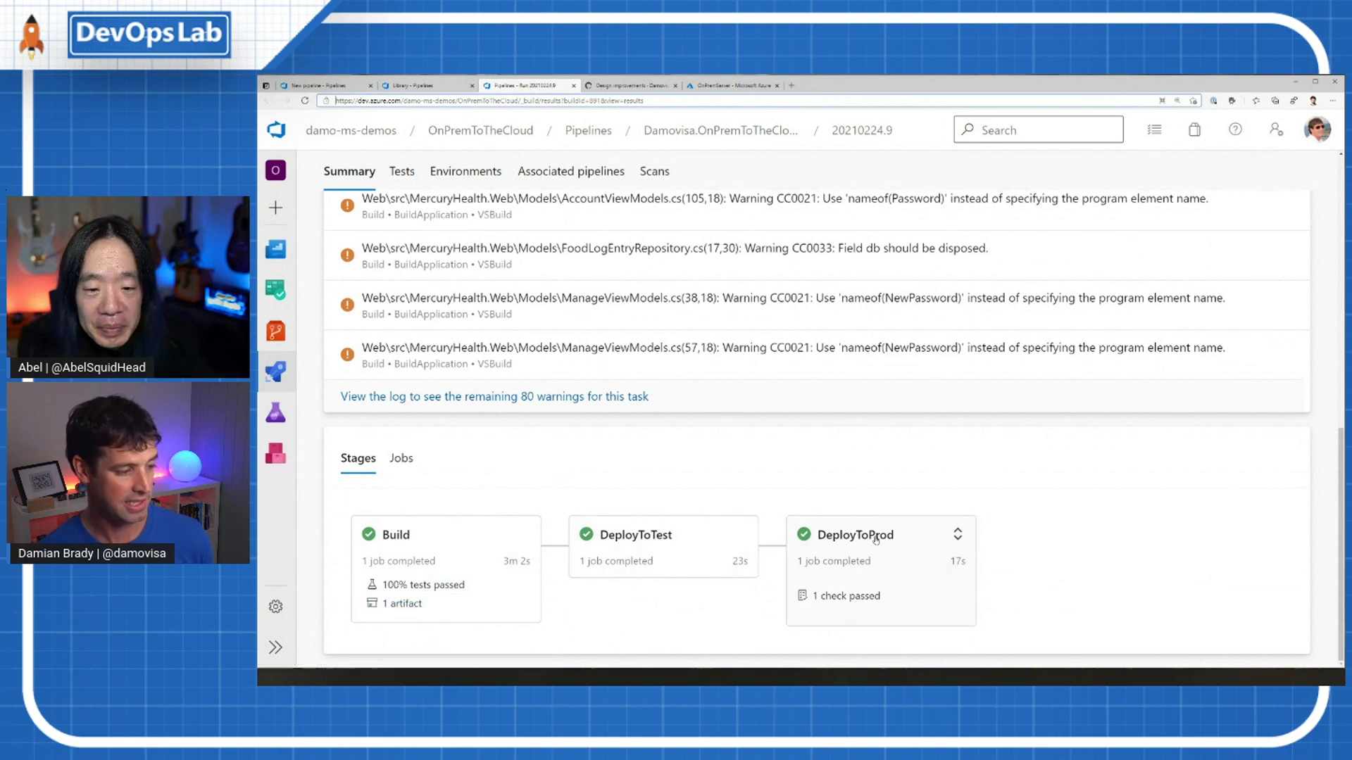
pyautogui.click(845, 596)
pyautogui.click(1014, 317)
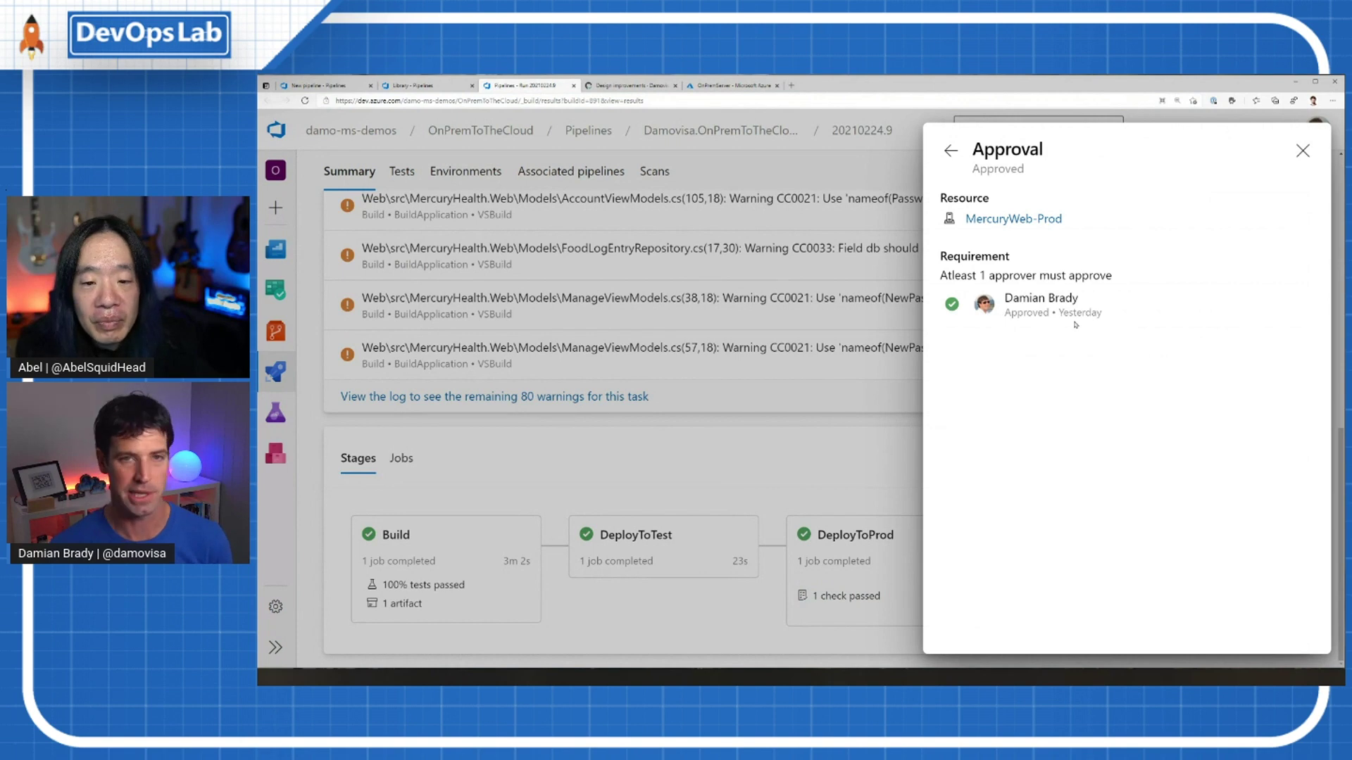
pyautogui.click(1303, 149)
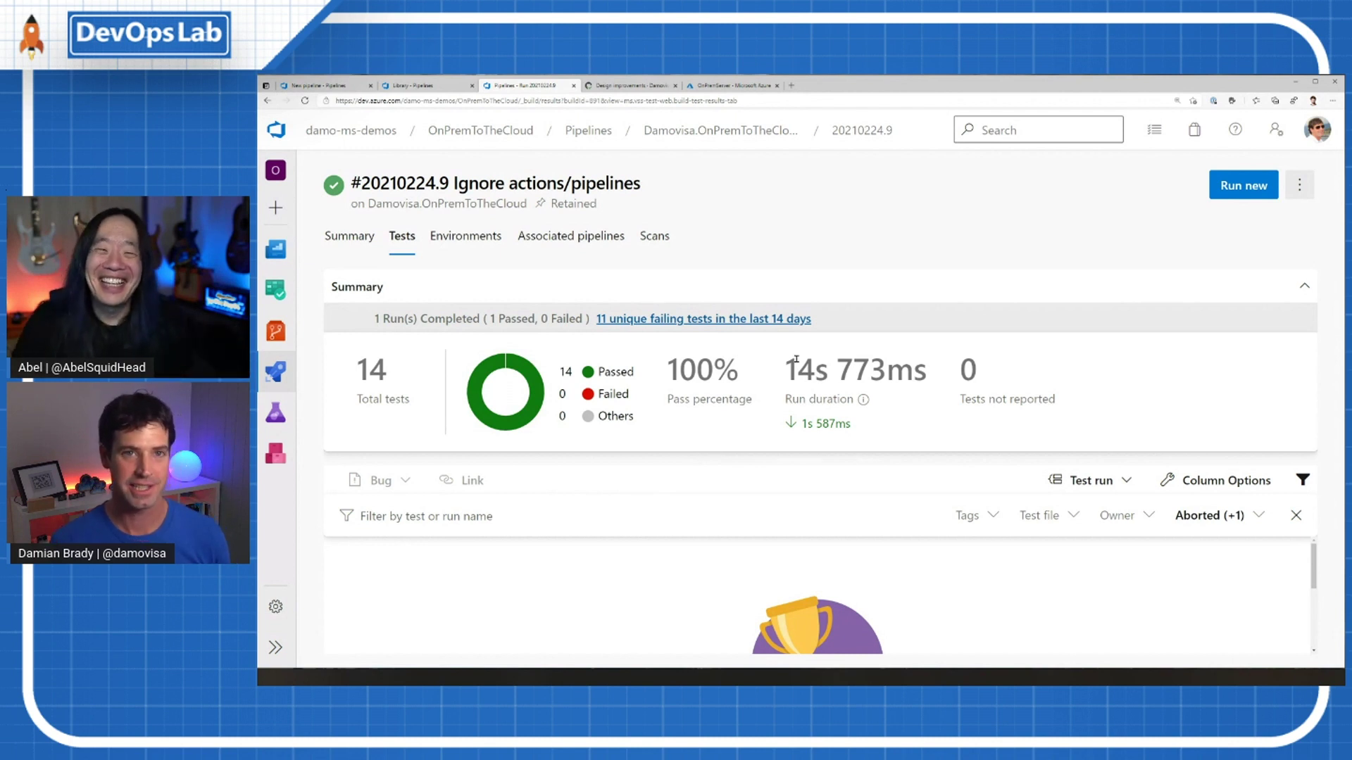
# Show the Actions-CICD #8 run summary, zoomed in for readability
pyautogui.click(628, 86)
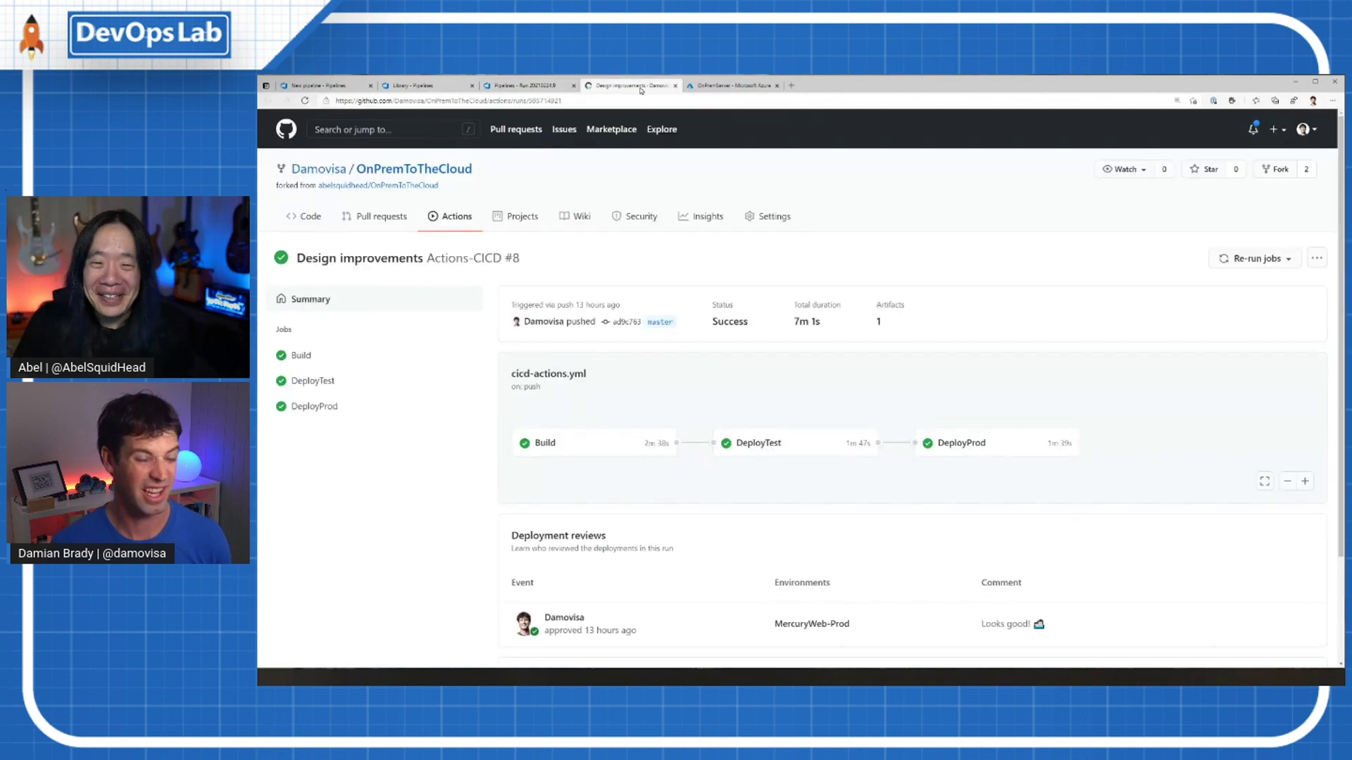
pyautogui.scroll(-3, 740, 371)
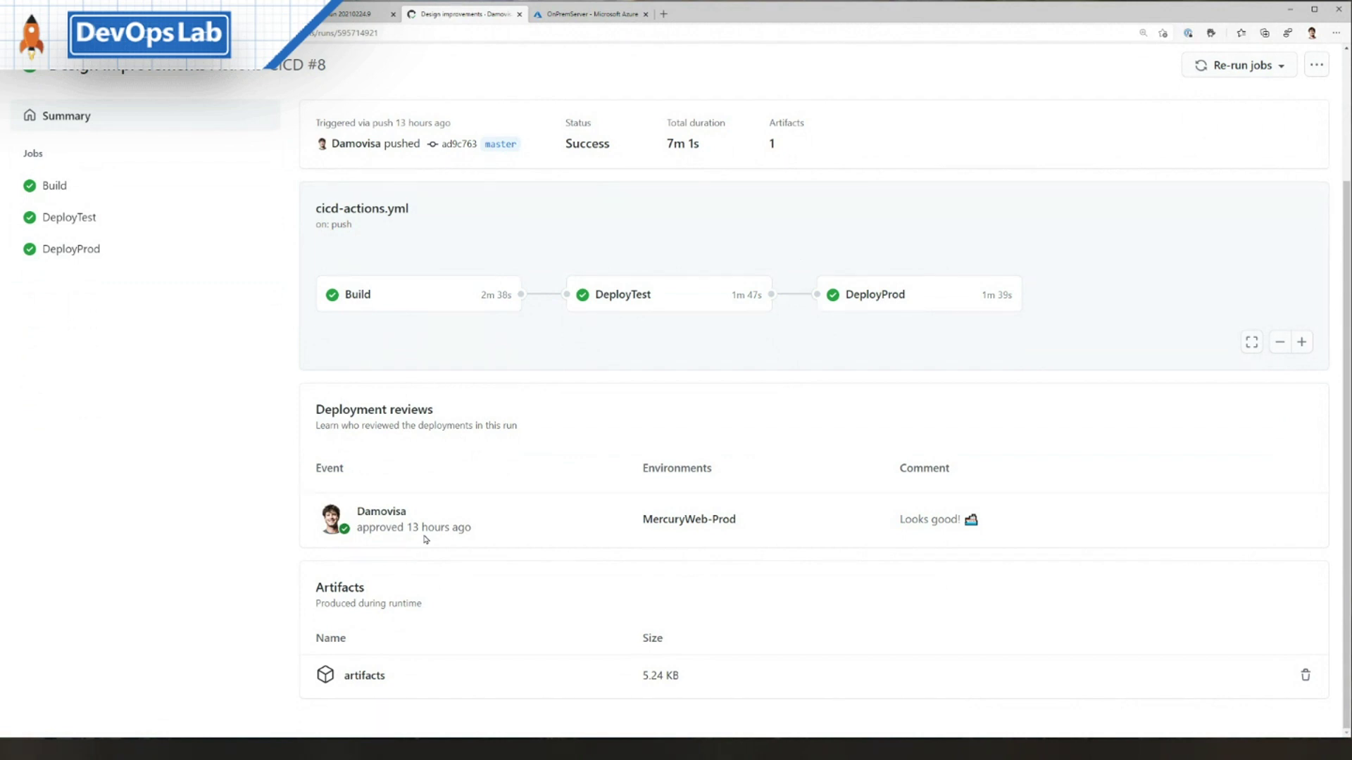
pyautogui.hotkey('ctrl', '+')
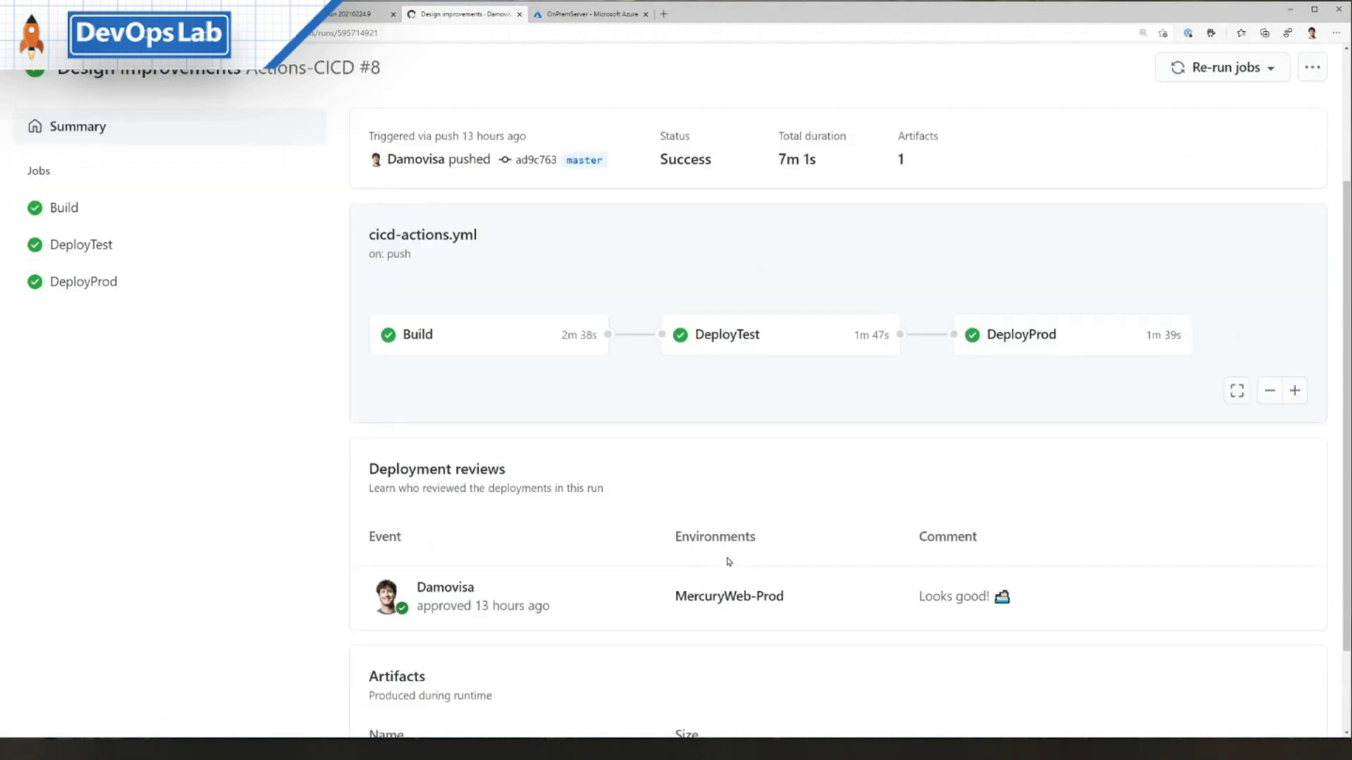
pyautogui.scroll(-2, 727, 569)
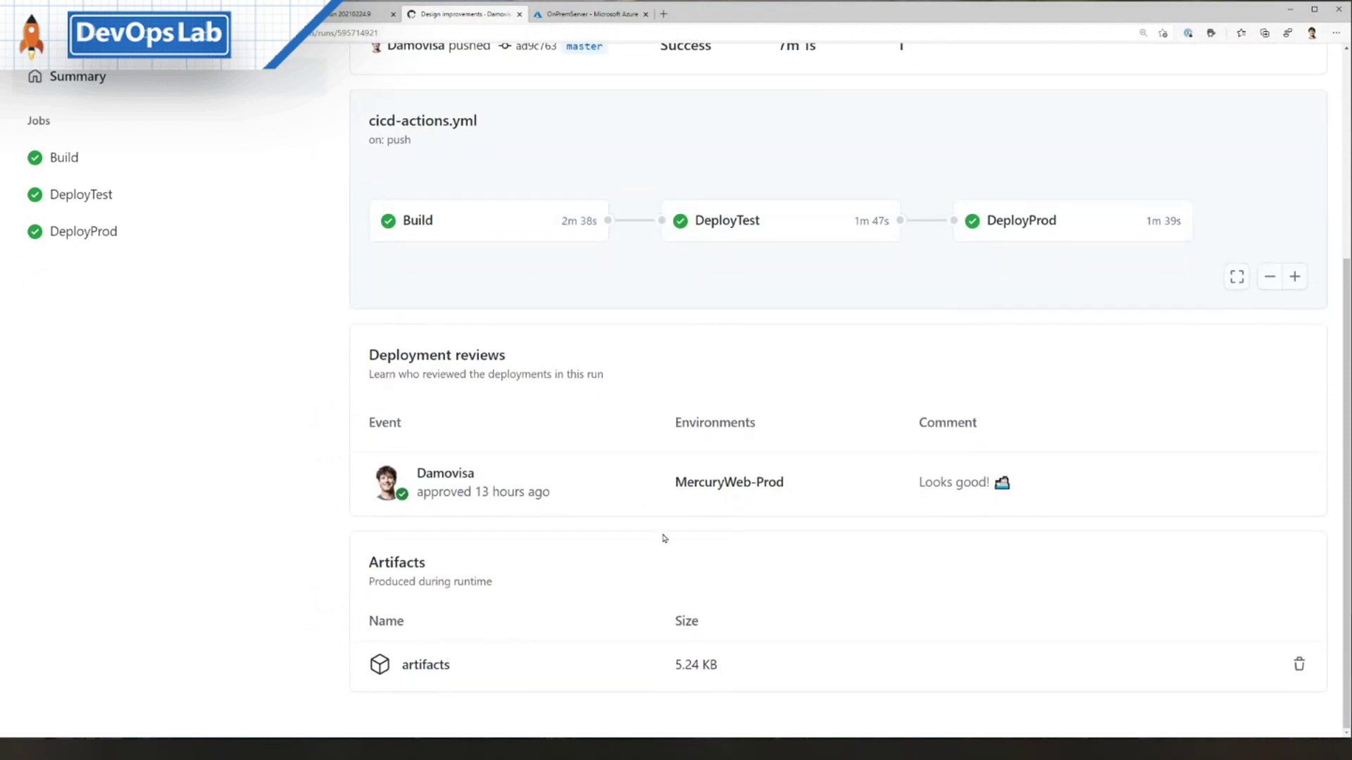
pyautogui.scroll(5, 664, 539)
pyautogui.scroll(3, 664, 539)
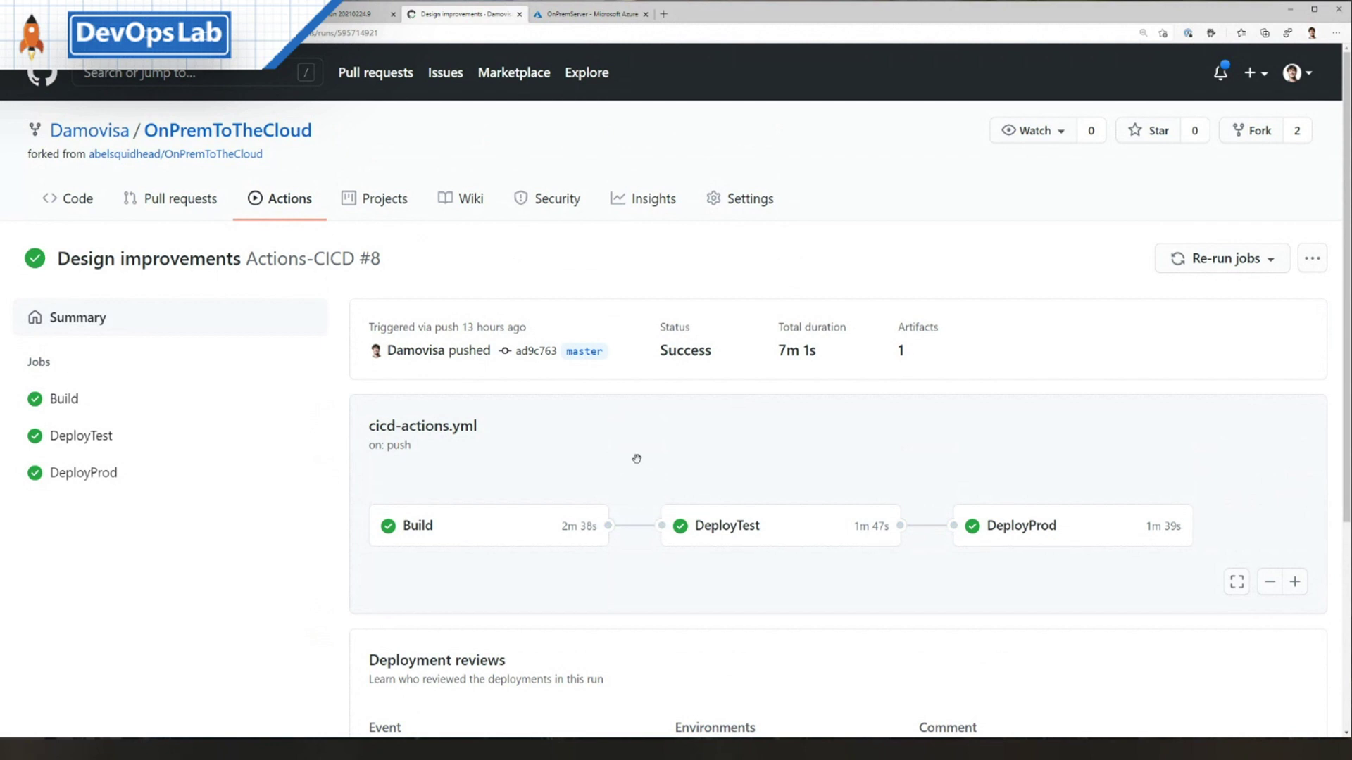
# Bring up cicd-actions.yml in the editor and close the Docker - Get Started tab
pyautogui.hotkey('alt', 'Tab')
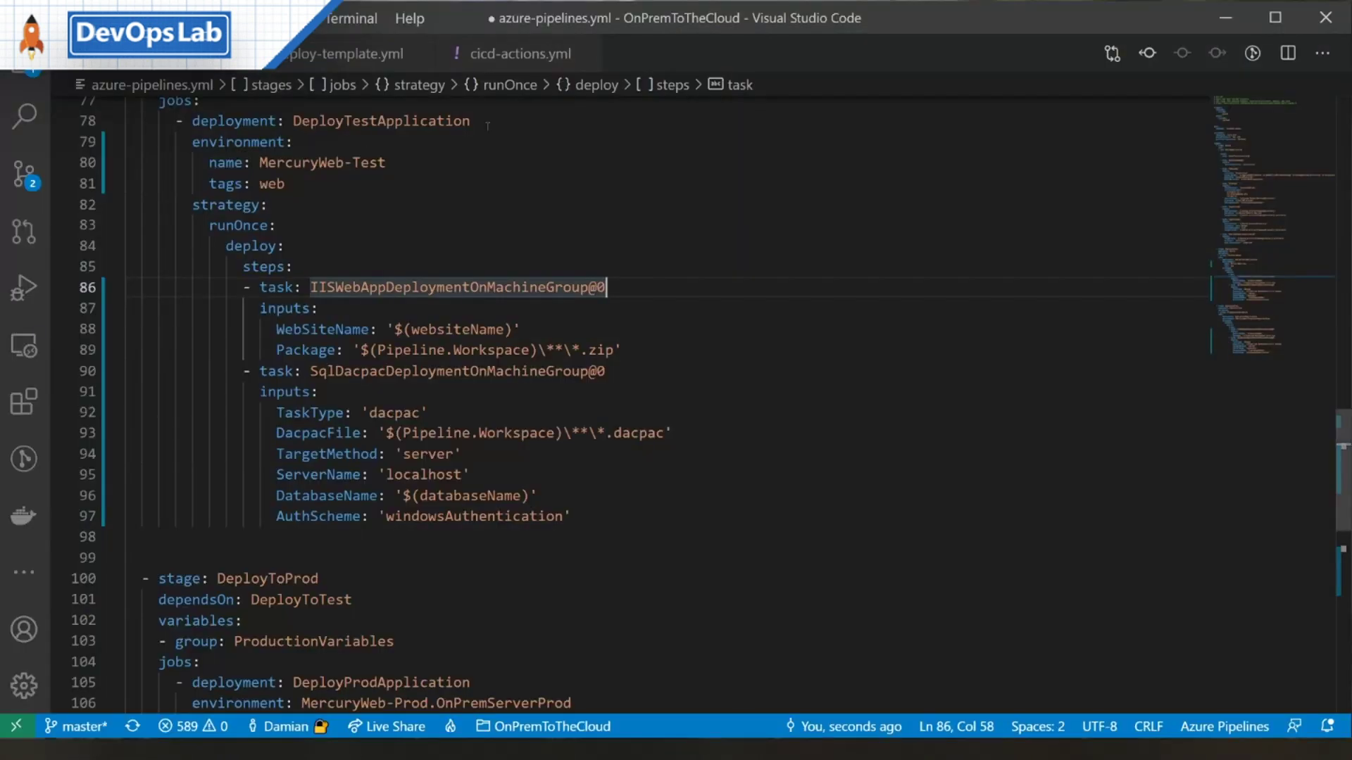
pyautogui.click(518, 53)
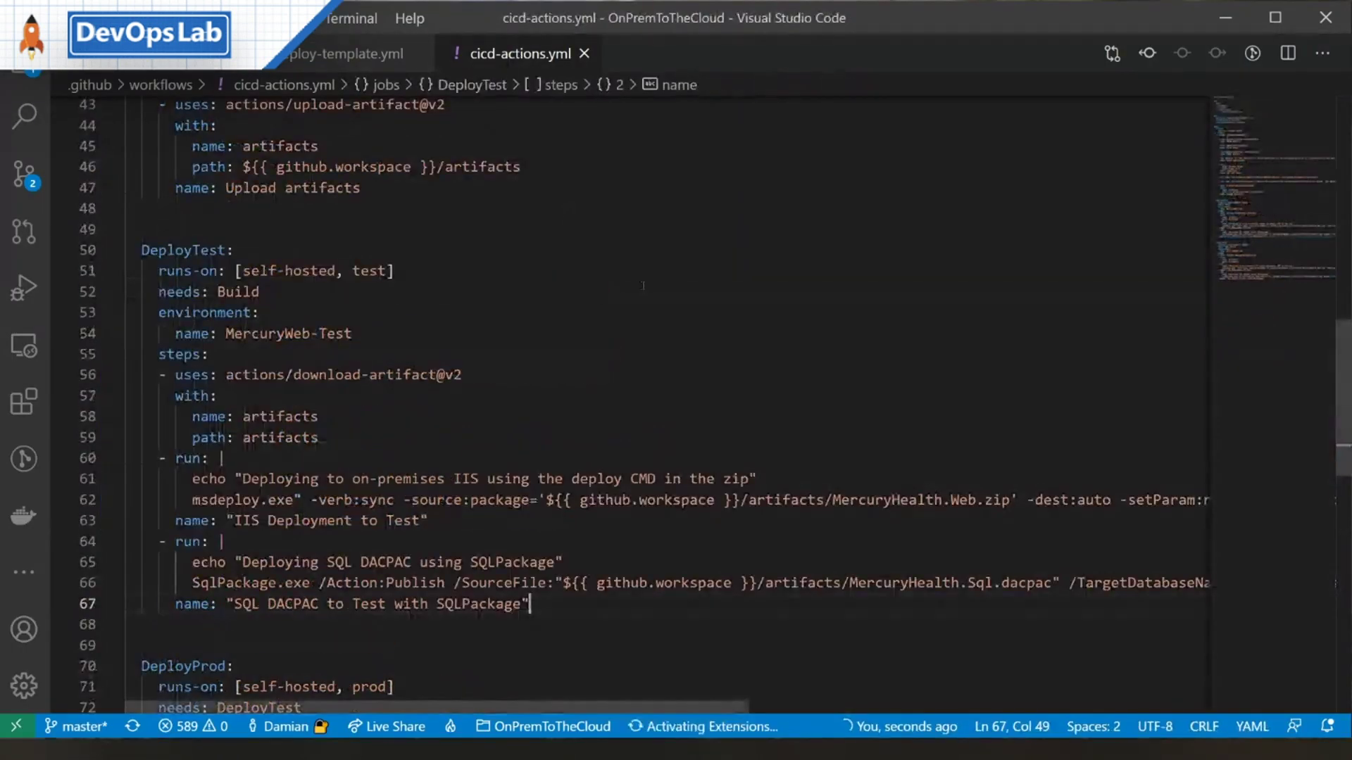
pyautogui.scroll(10, 676, 422)
pyautogui.scroll(10, 676, 422)
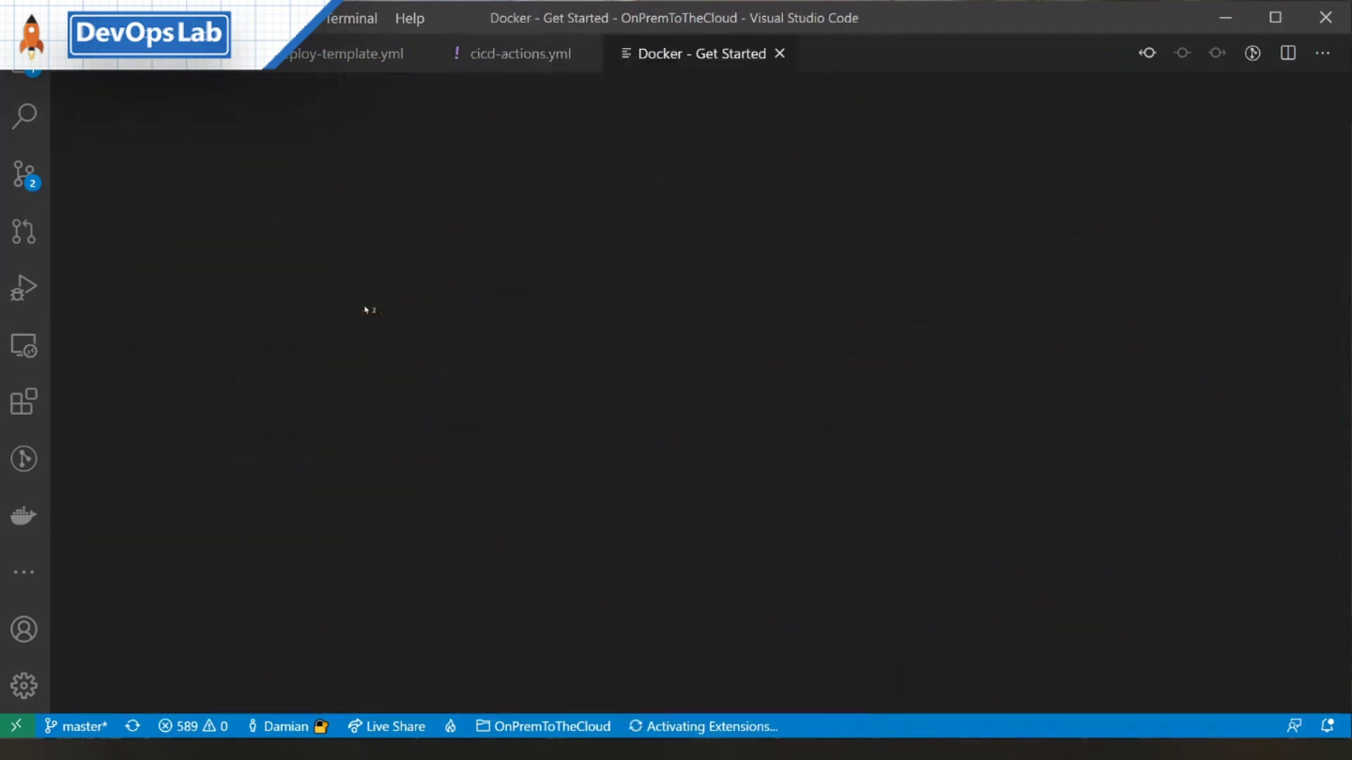
pyautogui.click(779, 54)
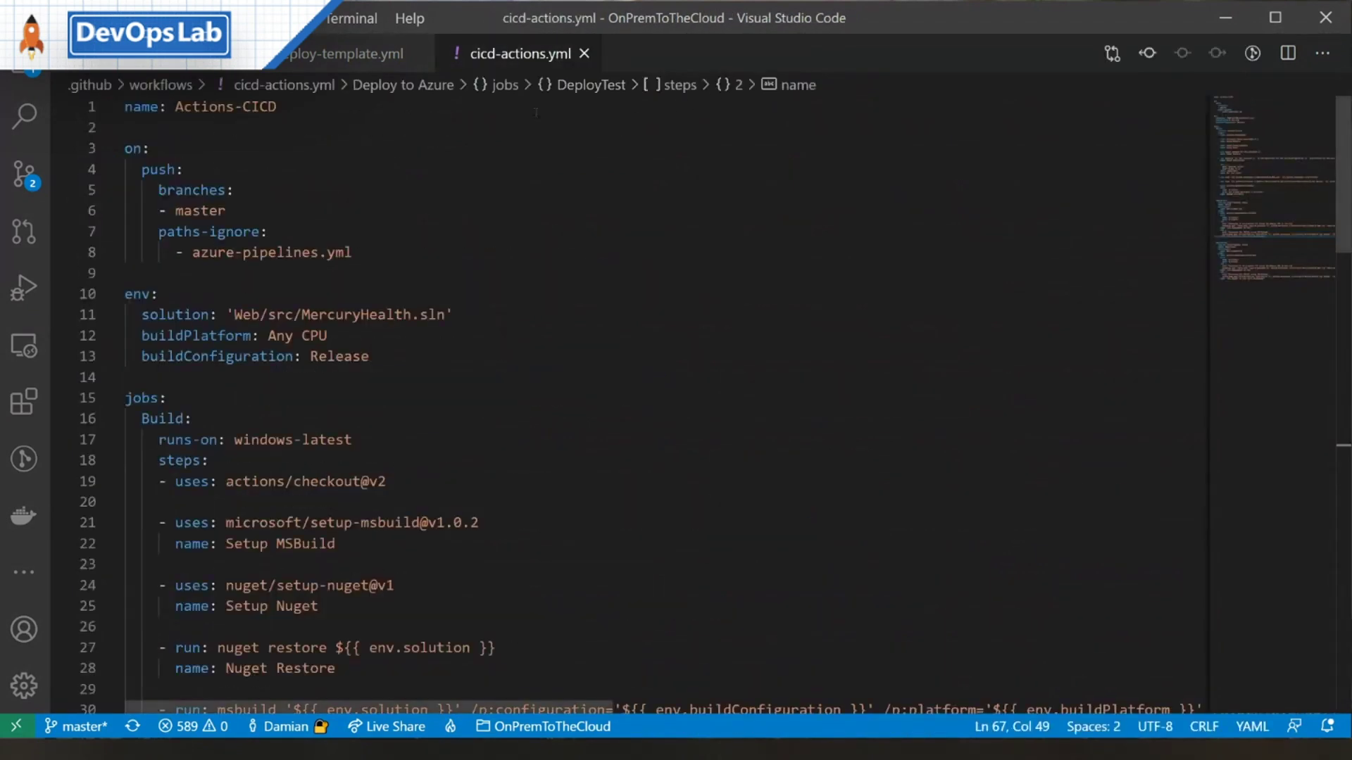
# Walk through the Actions-CICD name, master trigger, env block and Build job to DeployTest
pyautogui.click(224, 106)
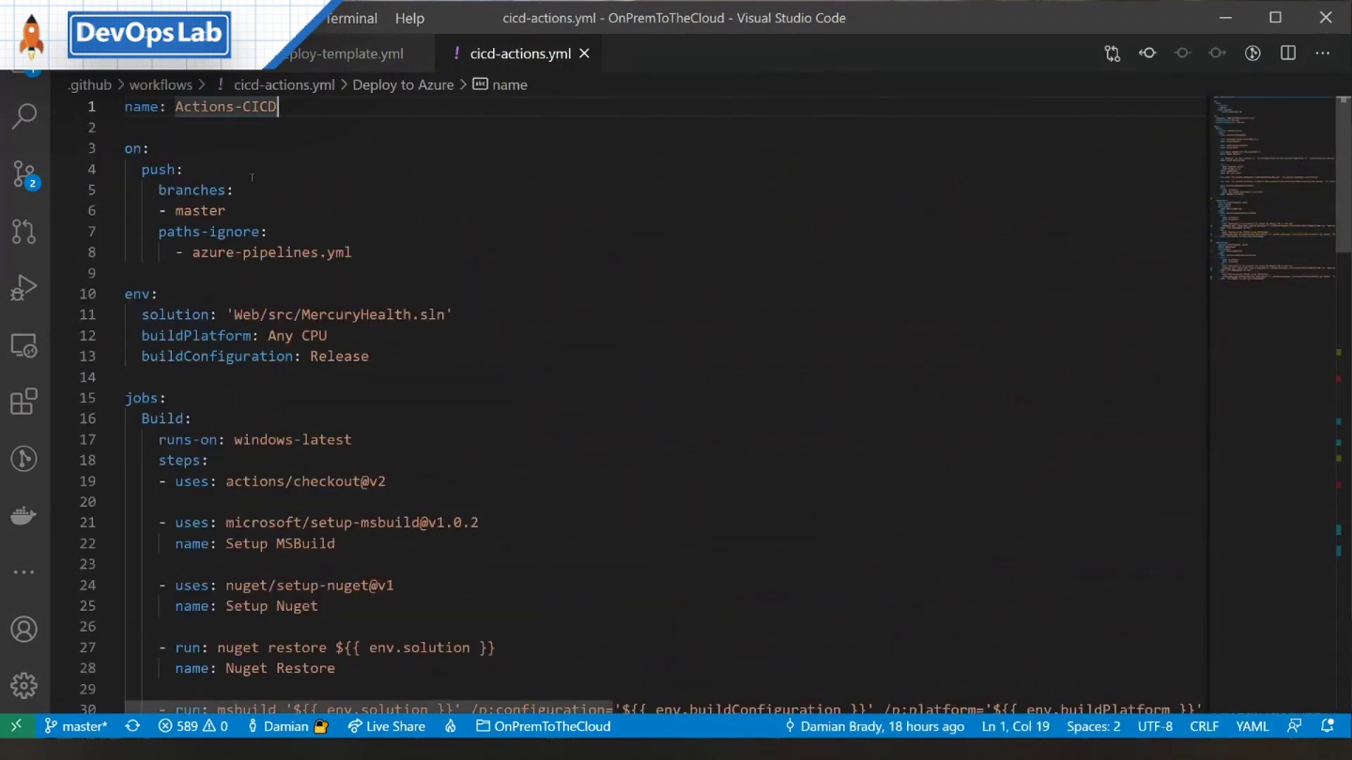
pyautogui.click(157, 150)
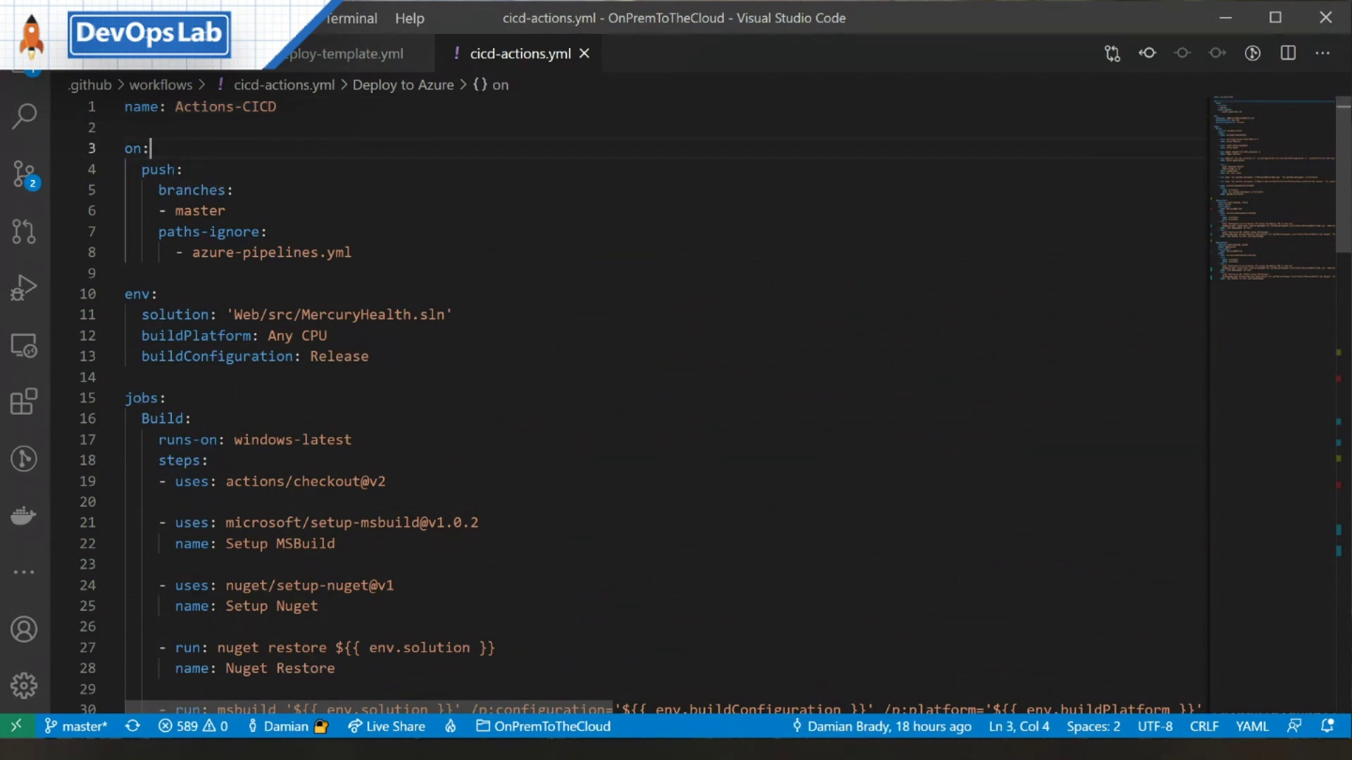
pyautogui.click(225, 210)
pyautogui.scroll(-2, 423, 370)
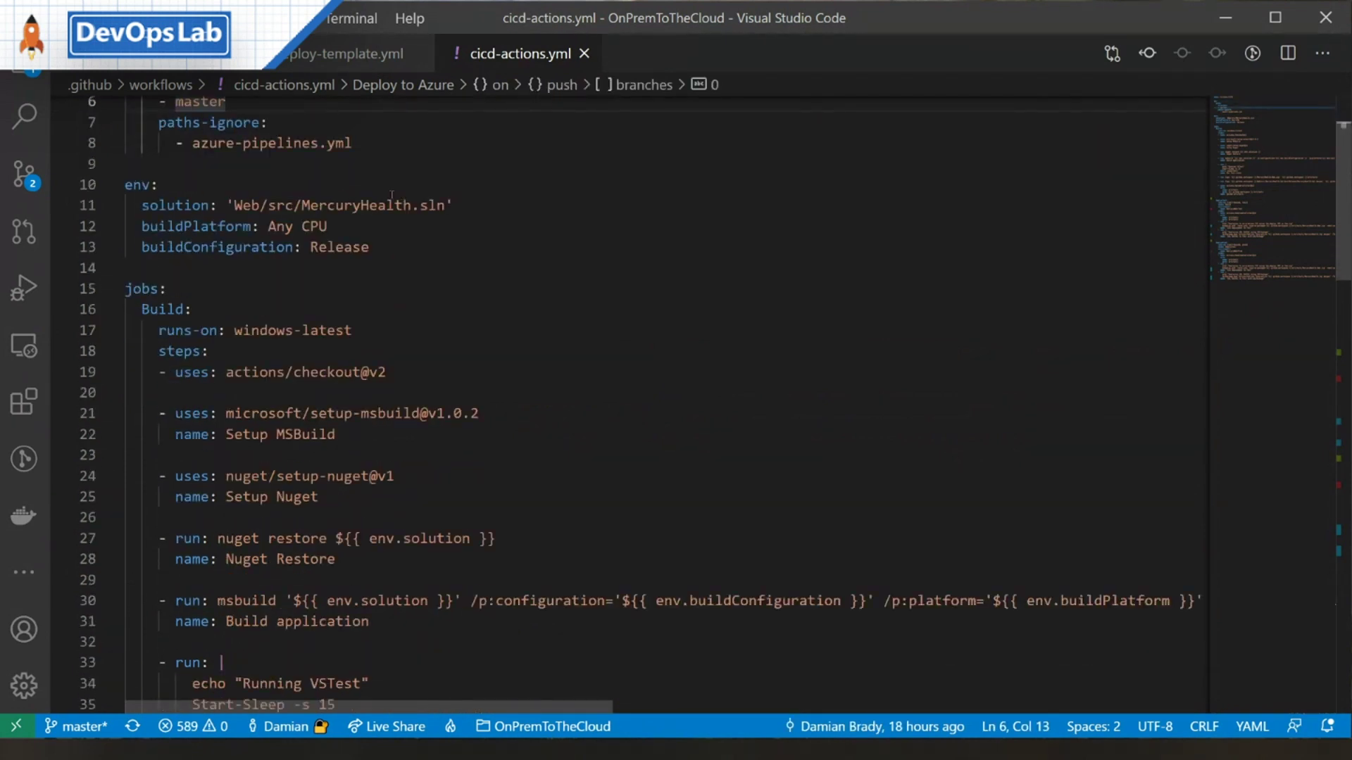
pyautogui.click(161, 185)
pyautogui.scroll(-2, 328, 243)
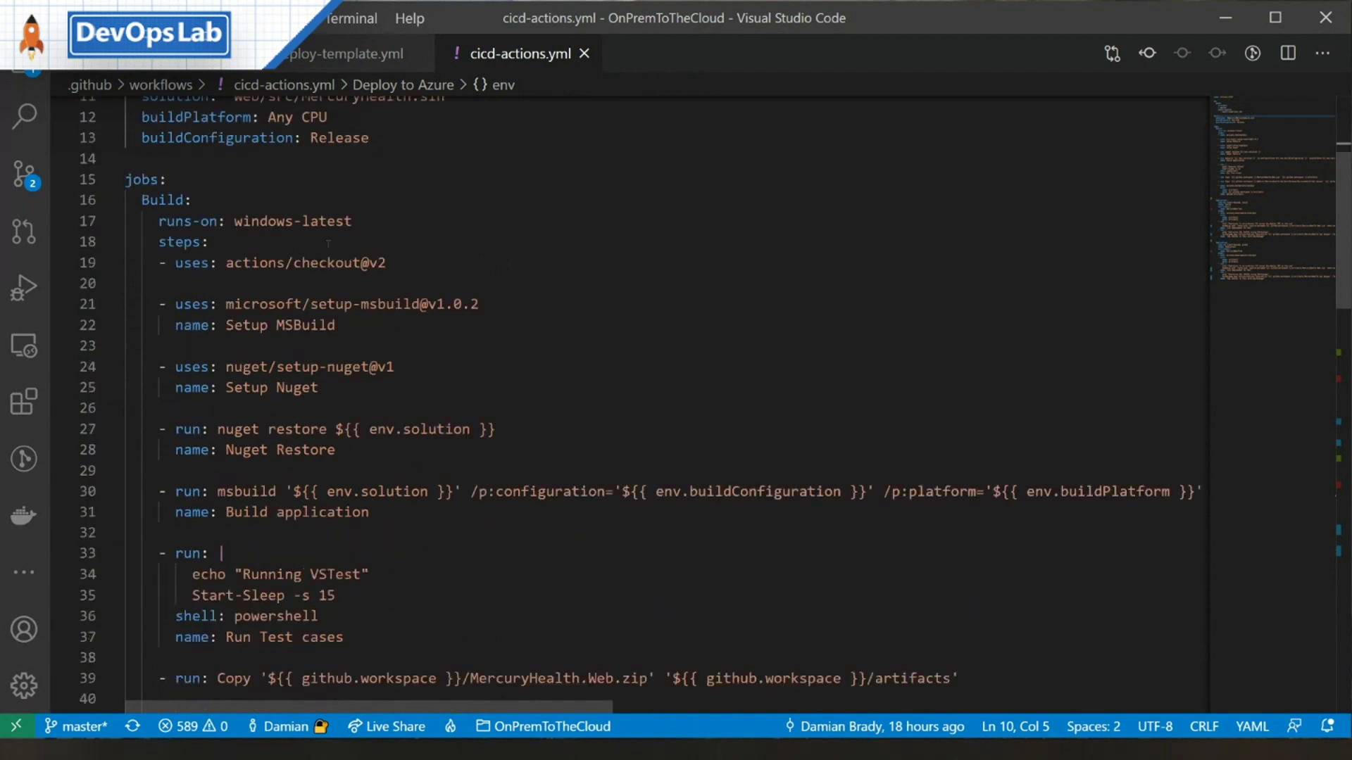
pyautogui.click(150, 179)
pyautogui.doubleClick(162, 199)
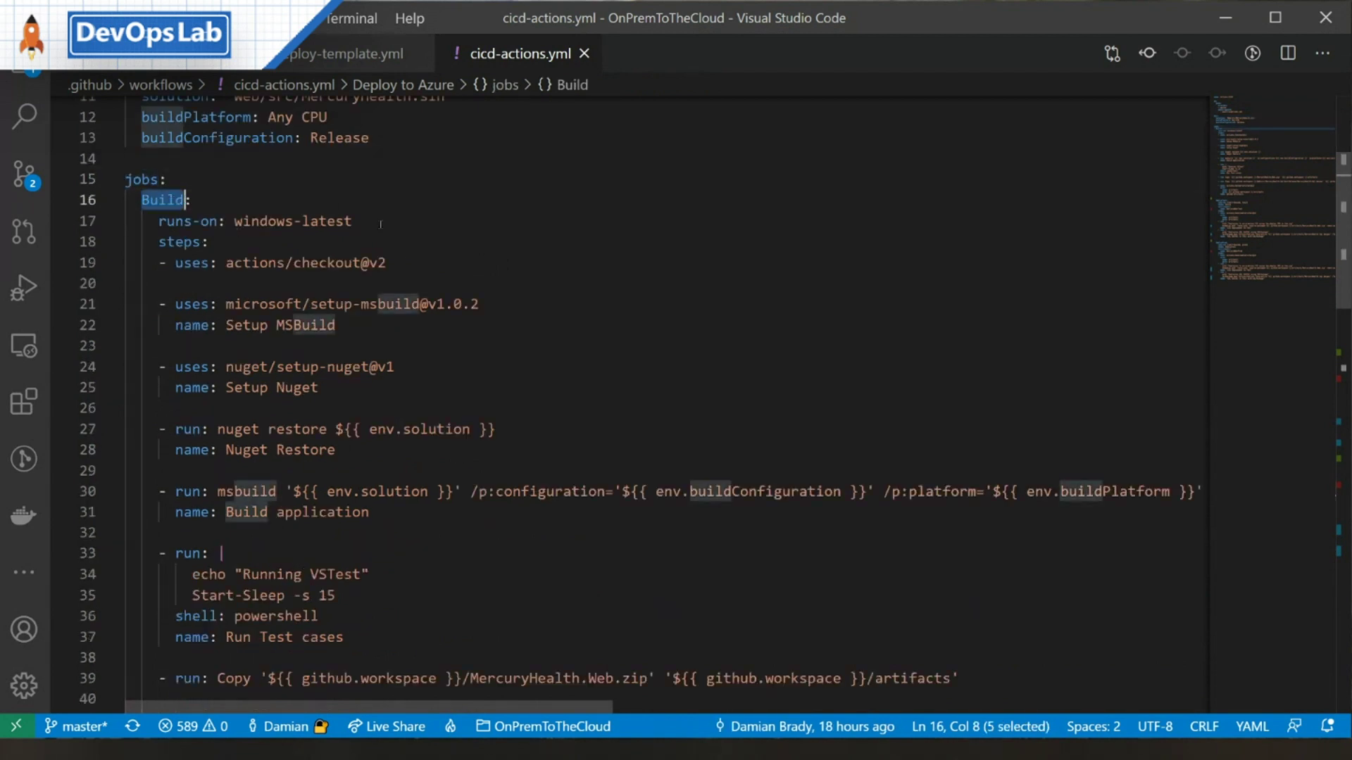
pyautogui.scroll(-1, 396, 249)
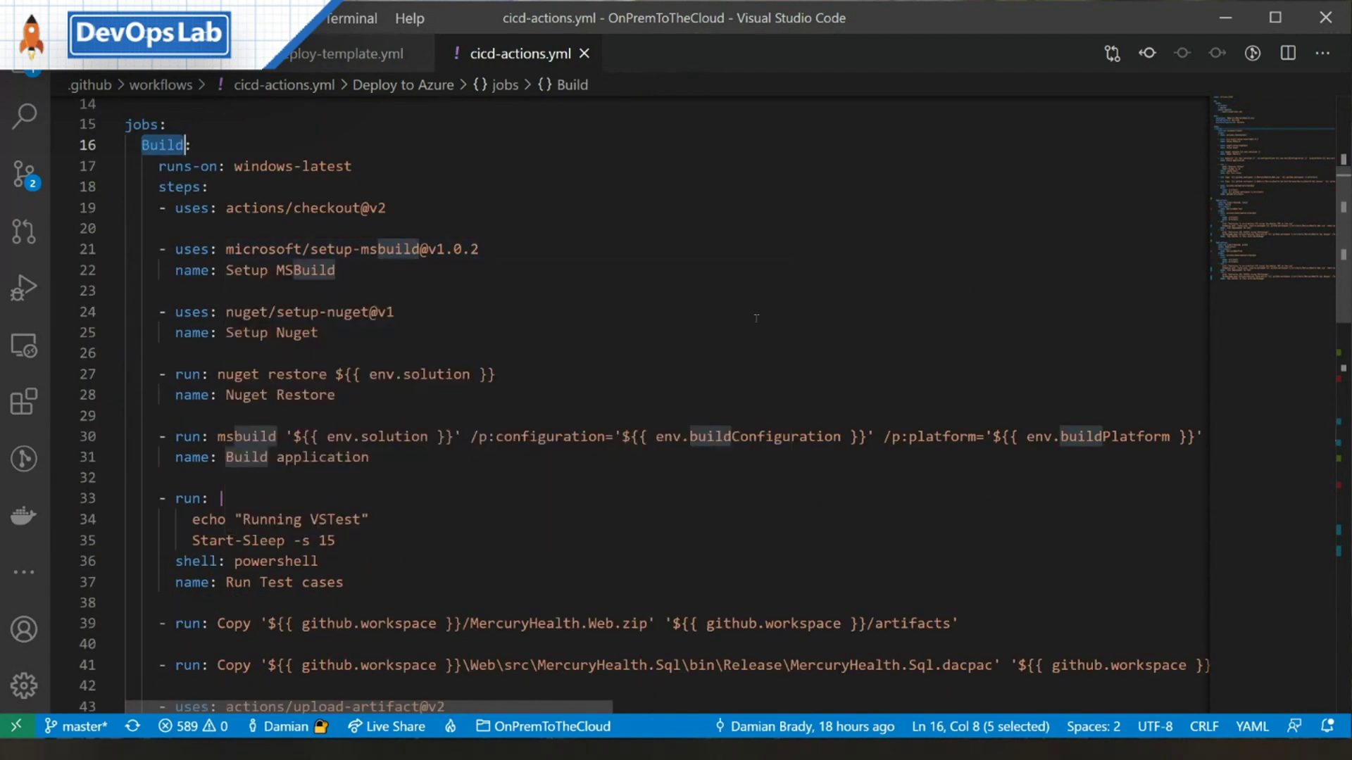
pyautogui.scroll(-2, 564, 400)
pyautogui.scroll(-1, 564, 399)
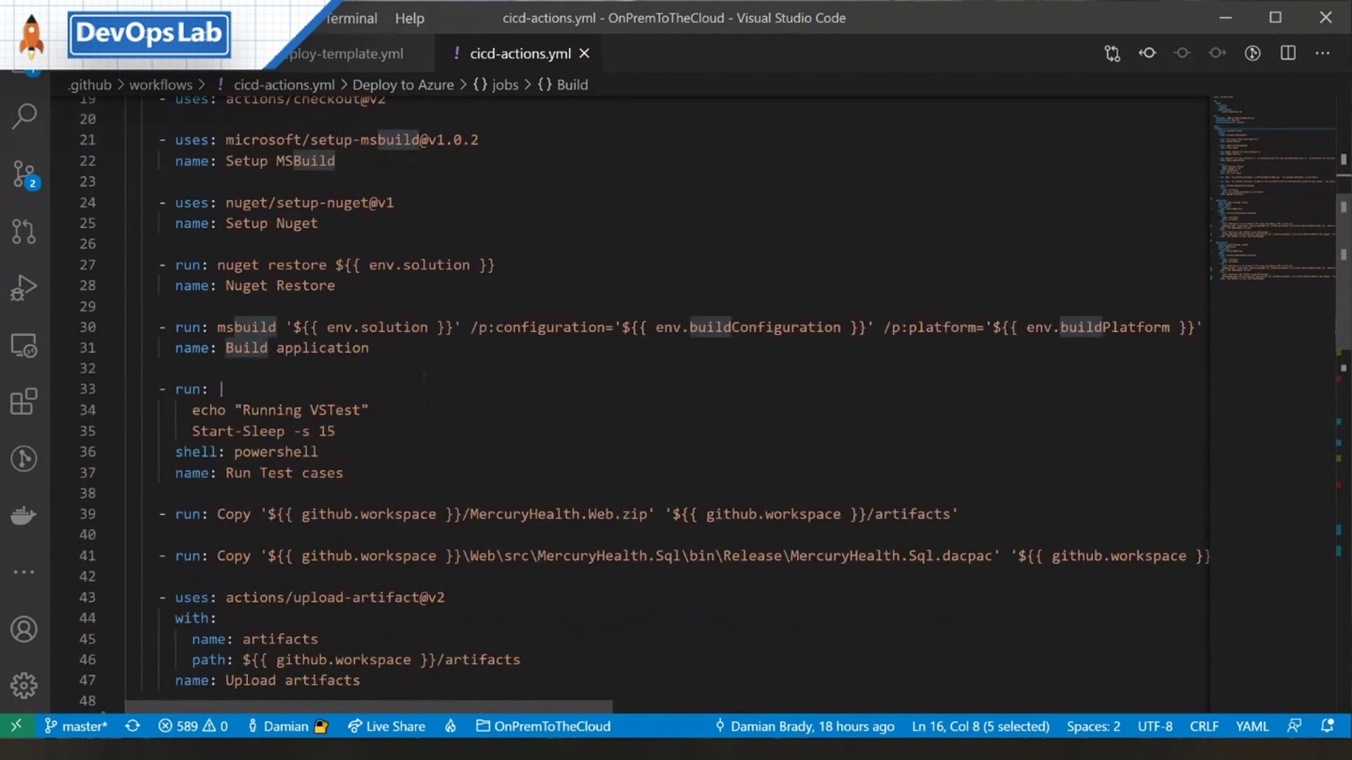
pyautogui.scroll(-1, 423, 375)
pyautogui.scroll(-1, 487, 369)
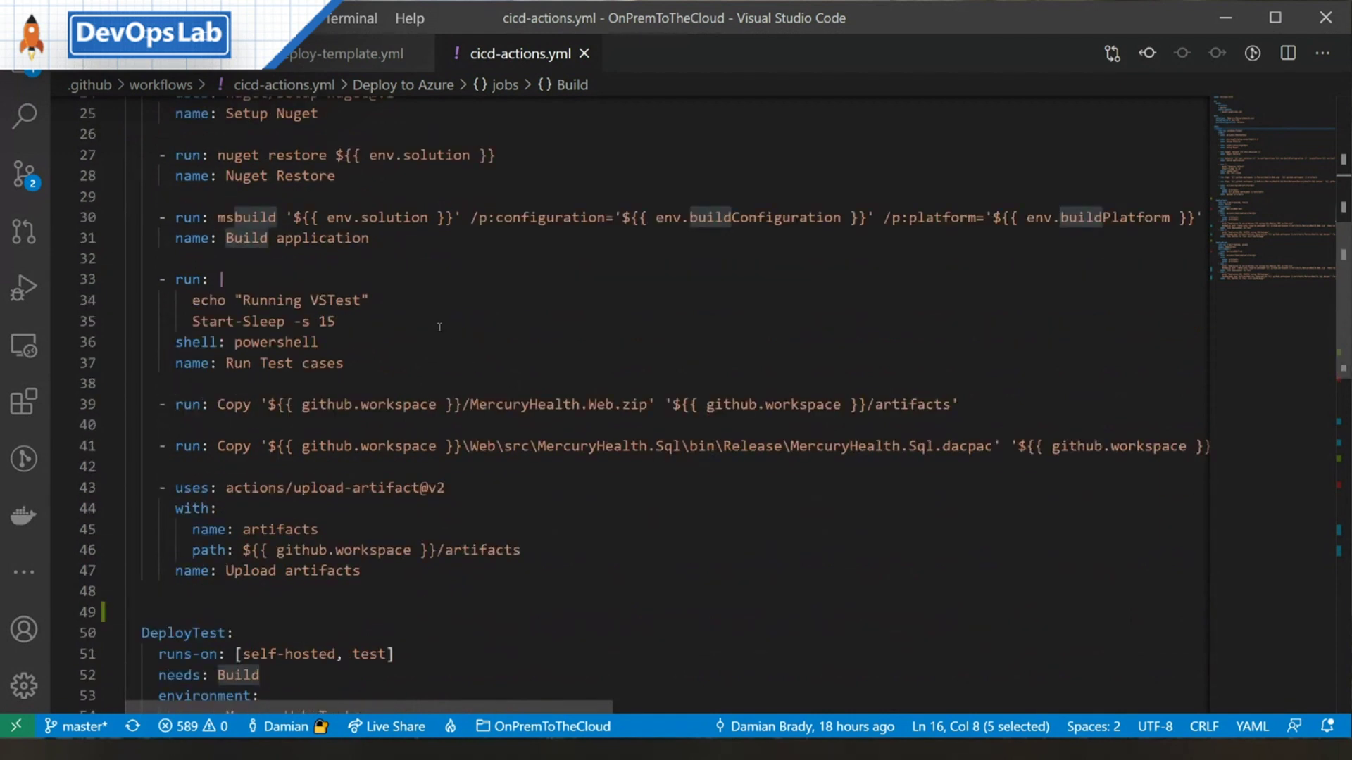
pyautogui.scroll(-2, 474, 348)
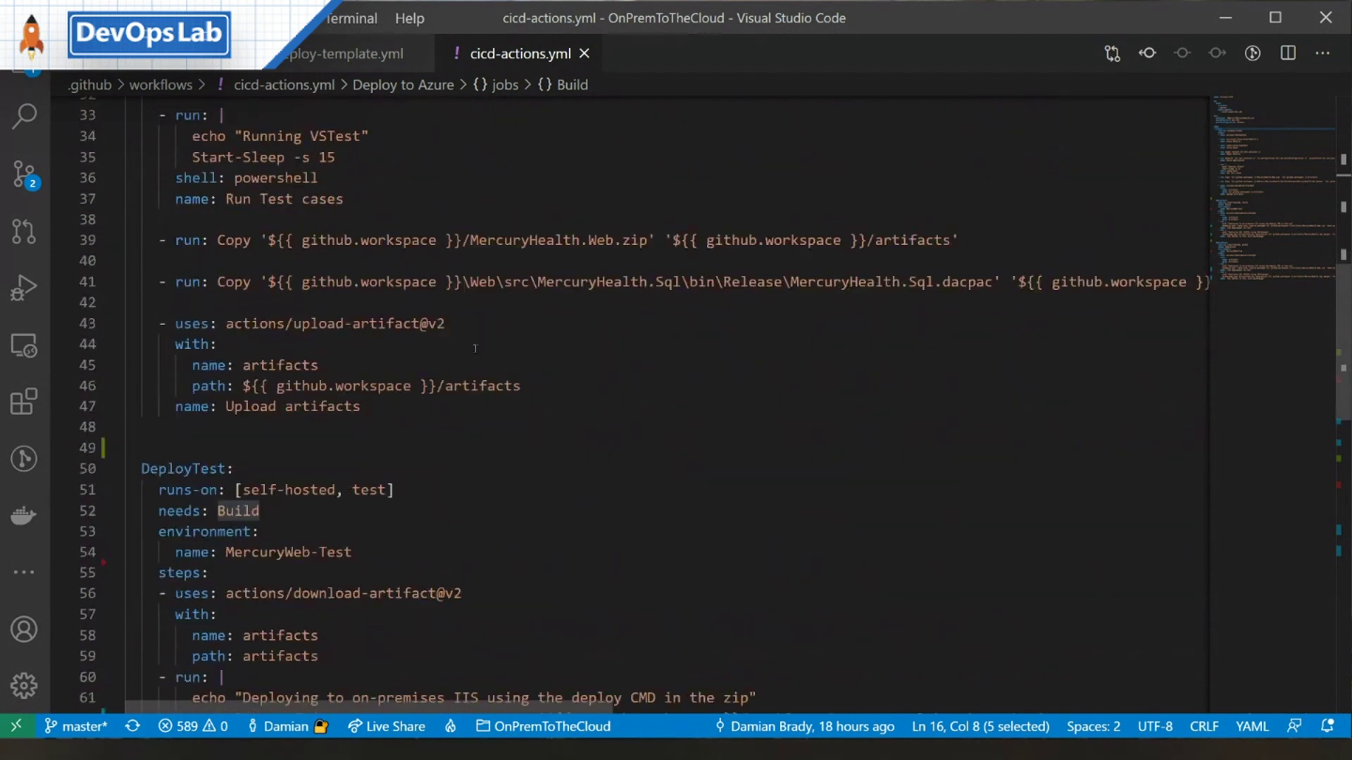
pyautogui.scroll(-2, 475, 347)
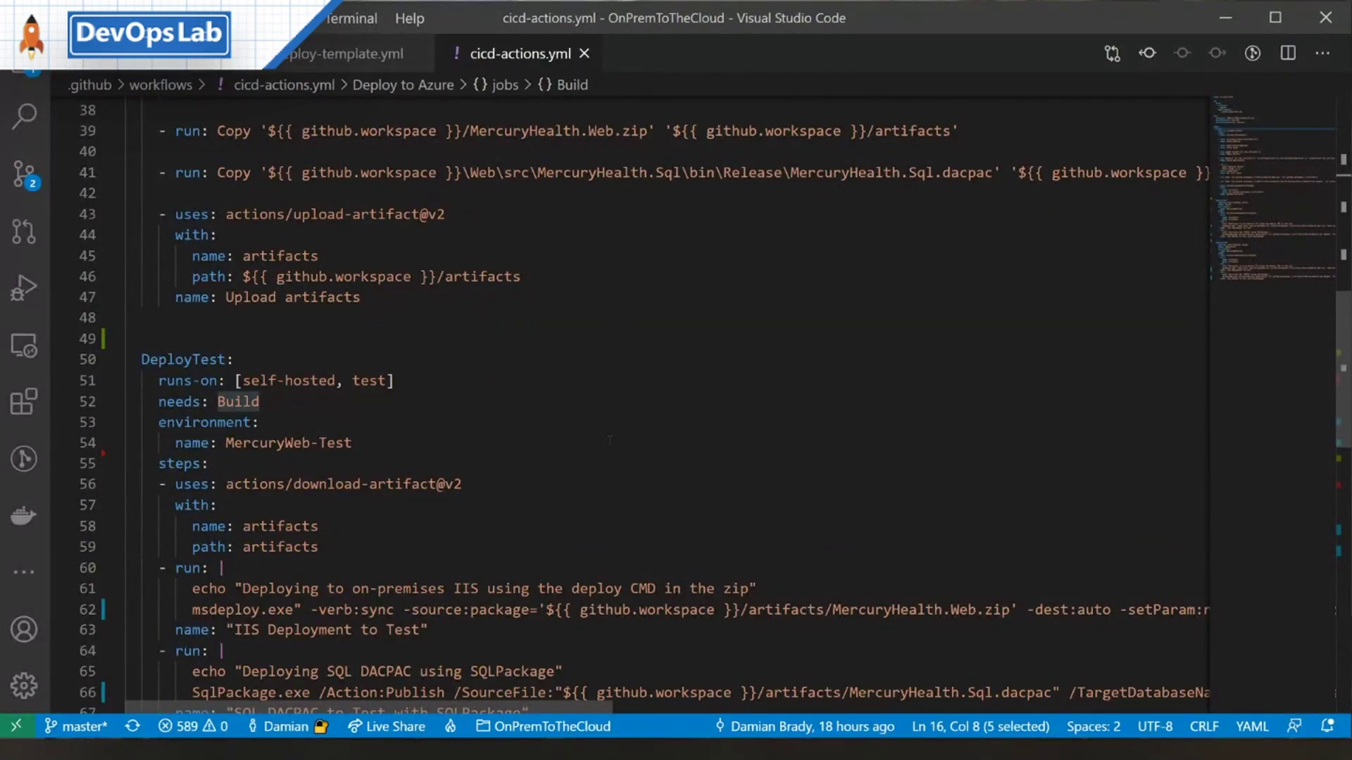
pyautogui.scroll(-1, 287, 415)
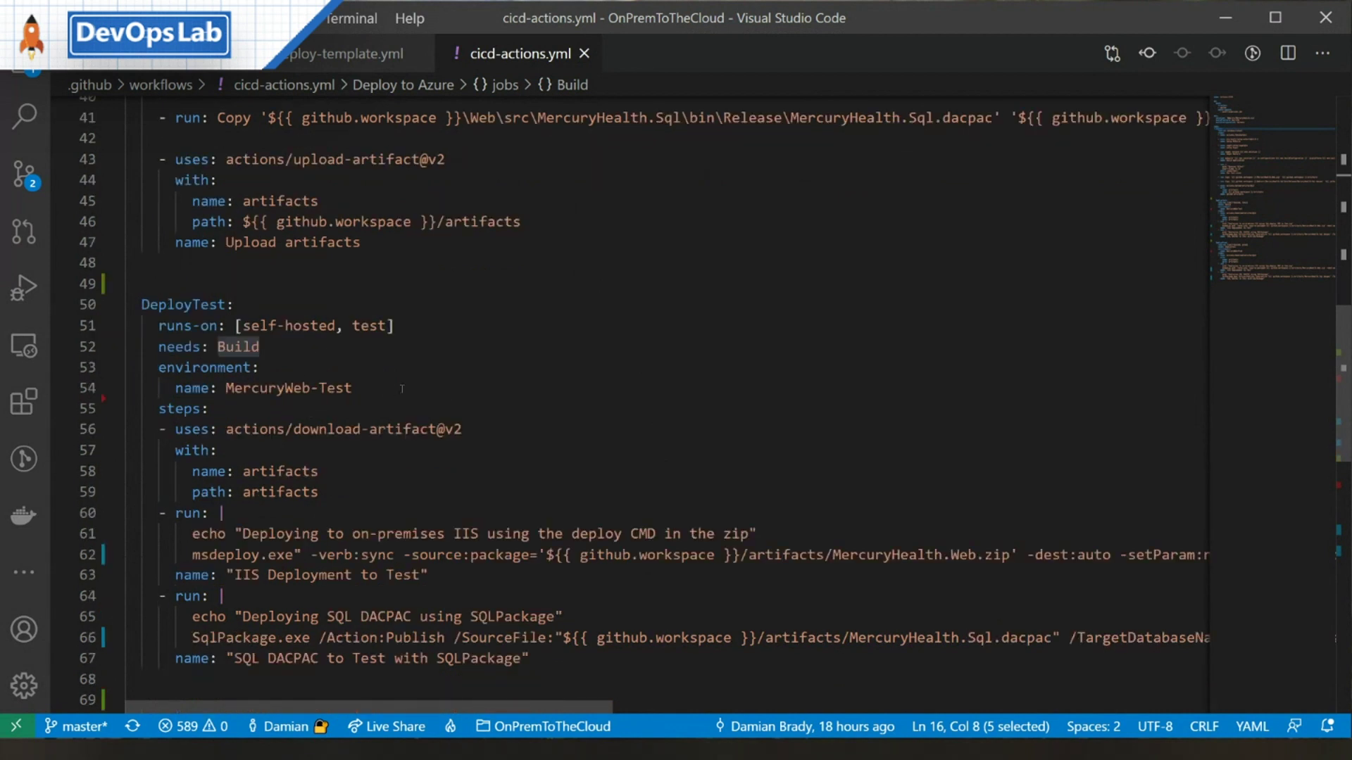
pyautogui.click(279, 306)
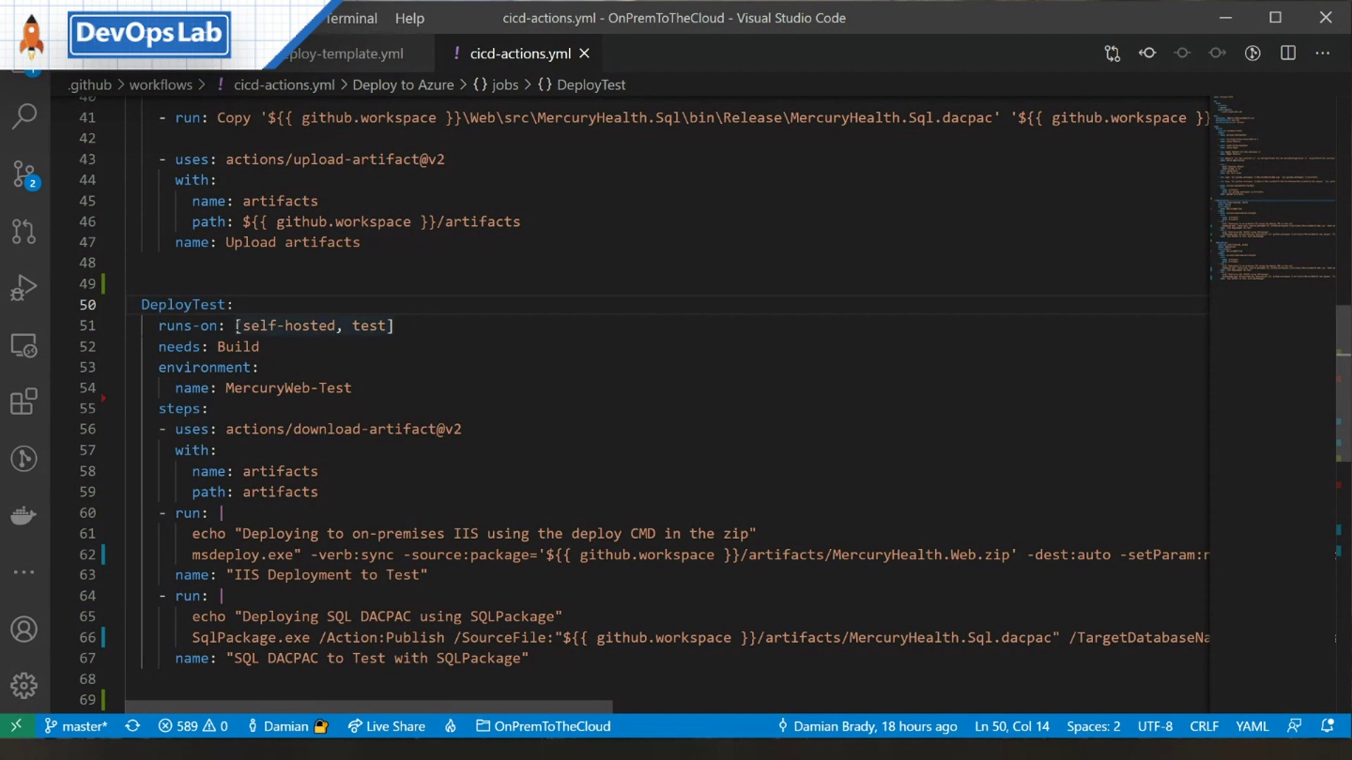
pyautogui.doubleClick(255, 325)
pyautogui.doubleClick(370, 326)
pyautogui.click(415, 344)
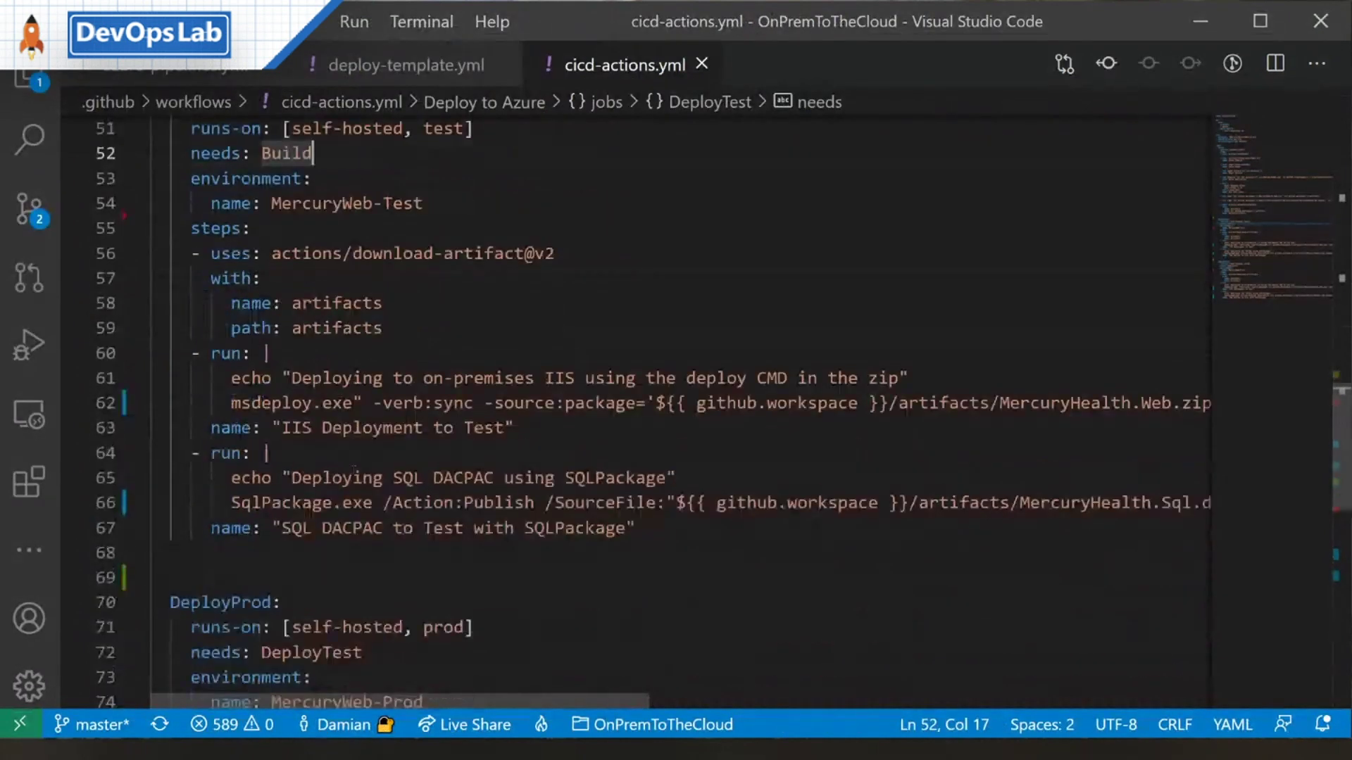
pyautogui.click(232, 403)
pyautogui.click(233, 502)
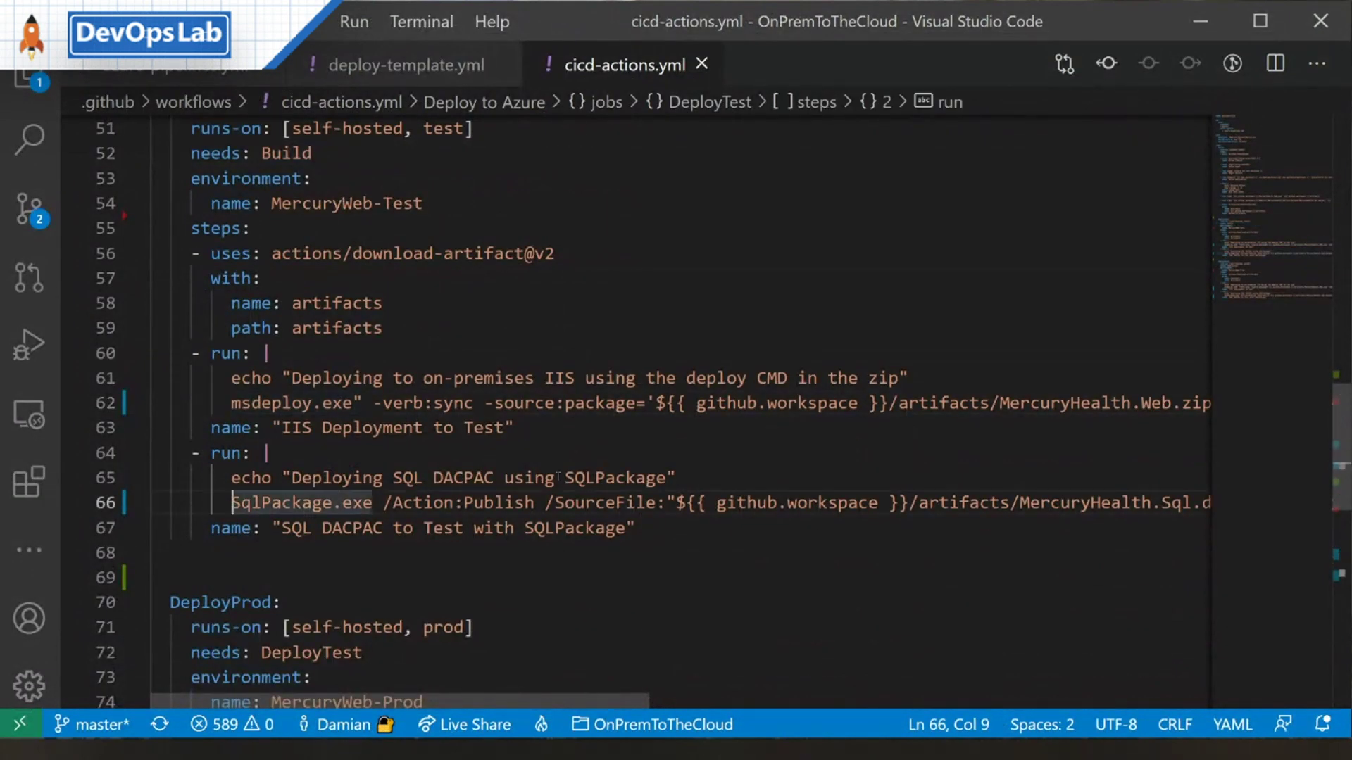
pyautogui.click(613, 452)
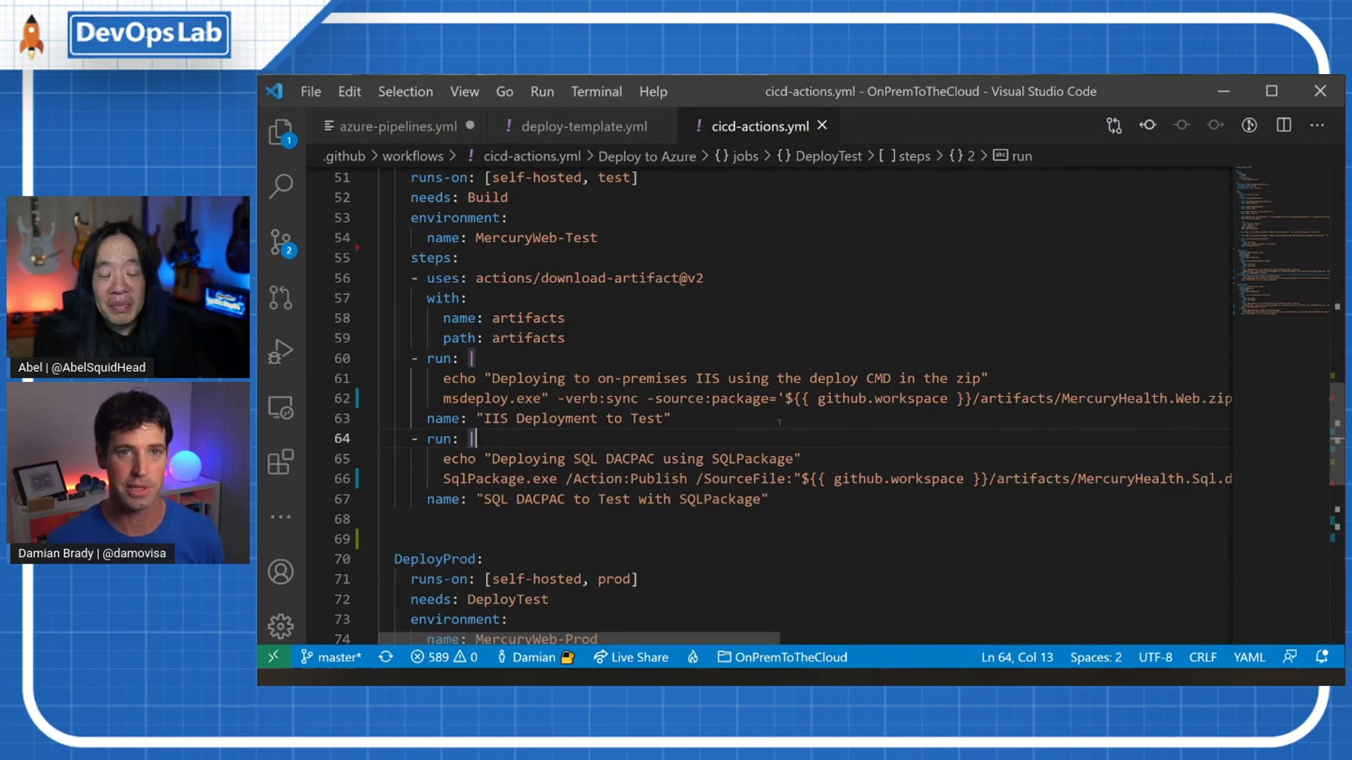
pyautogui.scroll(2, 739, 402)
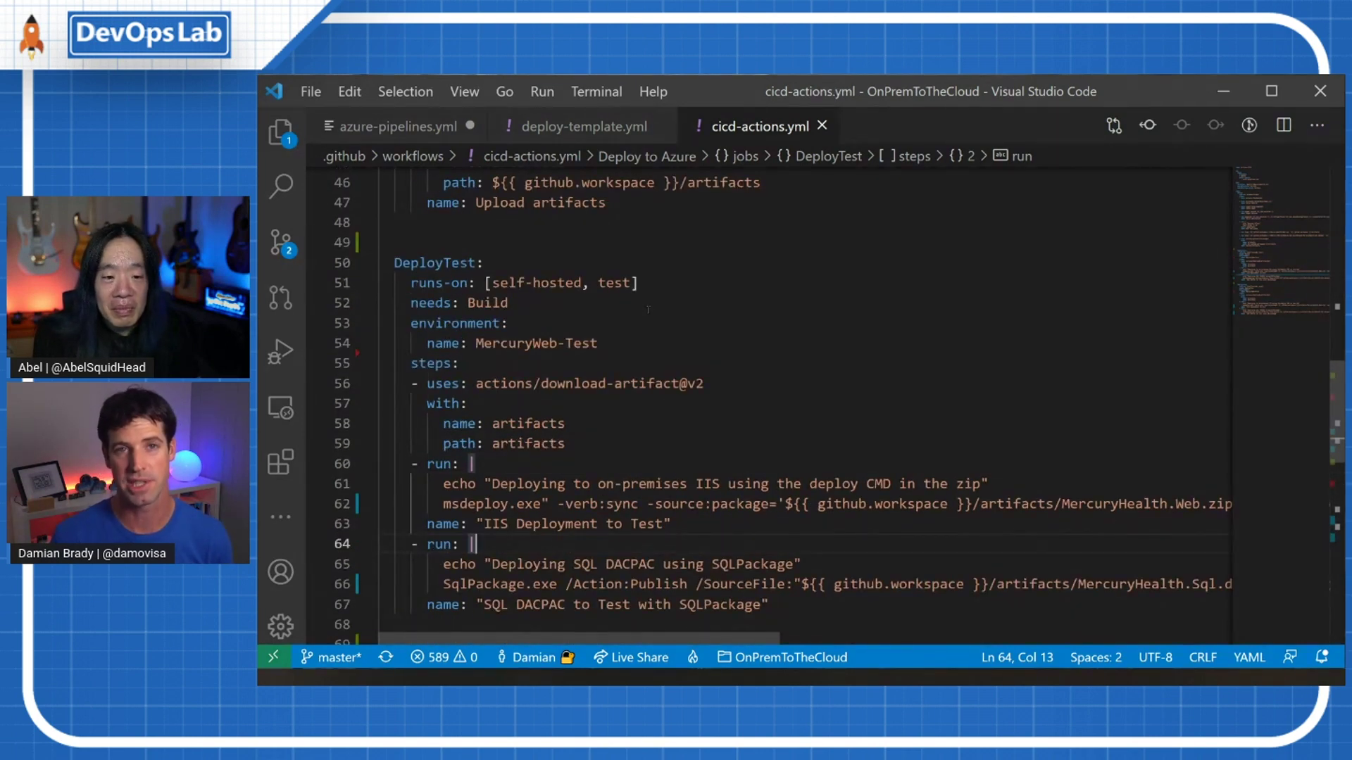
pyautogui.scroll(-1, 739, 402)
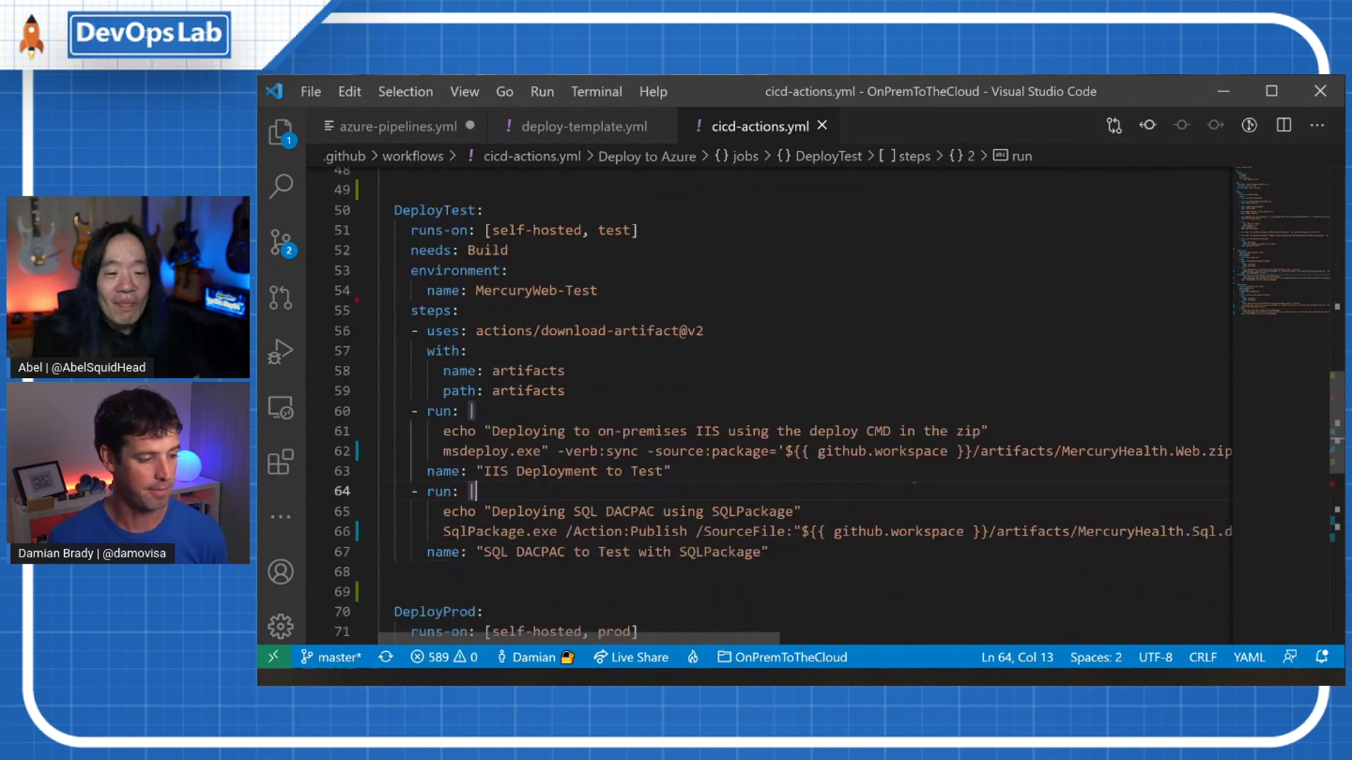